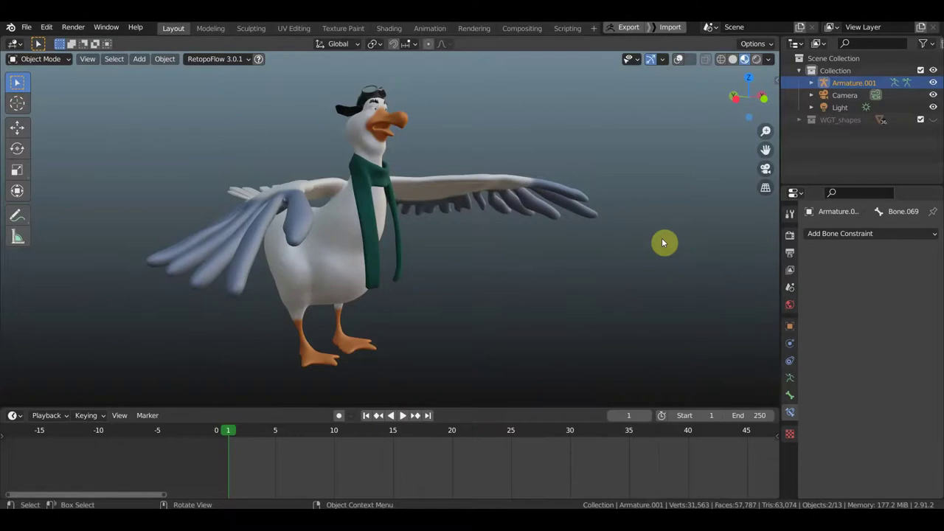
Step: Orbit around the goose in wireframe shading to inspect it from front and rear
mouse_move(640, 284)
middle_down()
mouse_move(675, 271)
mouse_move(477, 276)
mouse_move(644, 274)
mouse_move(552, 263)
mouse_move(703, 135)
middle_up()
click(720, 59)
mouse_move(704, 96)
middle_down()
mouse_move(572, 223)
mouse_move(471, 223)
middle_up()
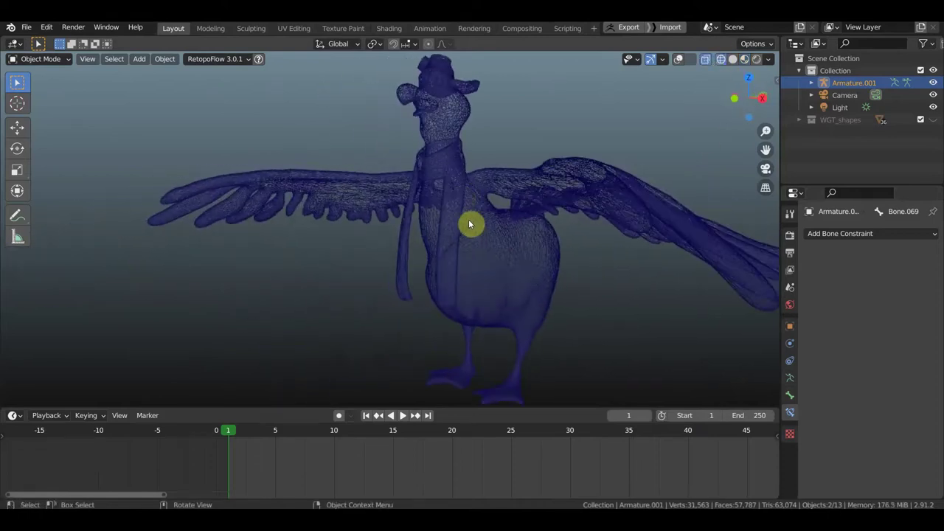
scroll(442, 189, down, 3)
scroll(396, 191, up, 3)
mouse_move(396, 192)
middle_down()
mouse_move(607, 196)
mouse_move(543, 213)
mouse_move(552, 223)
mouse_move(479, 216)
mouse_move(515, 218)
middle_up()
scroll(515, 218, up, 2)
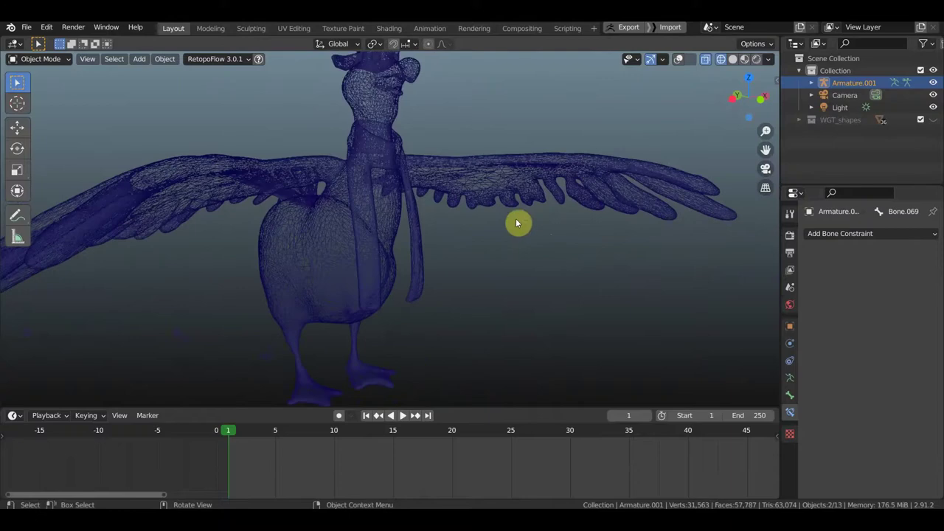
Step: Return to solid, then material preview shading, and frame a front view of the goose
click(678, 62)
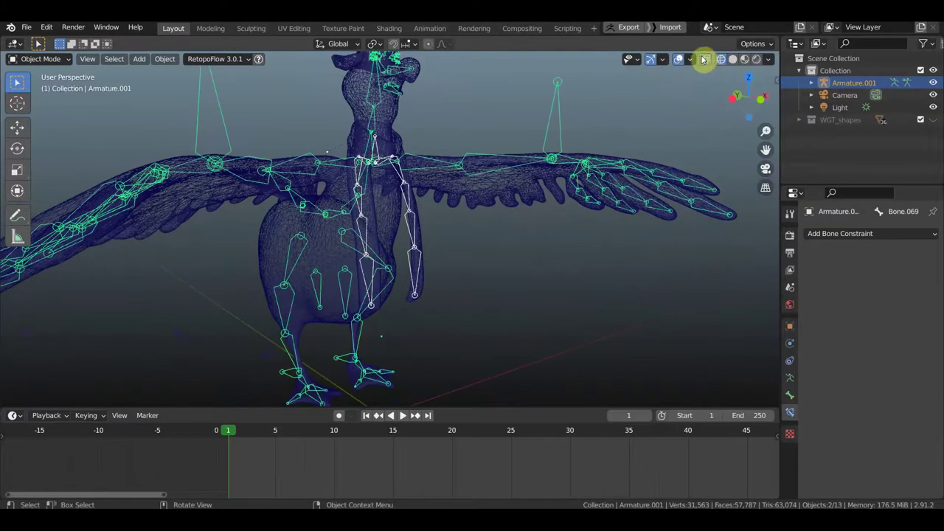
click(679, 60)
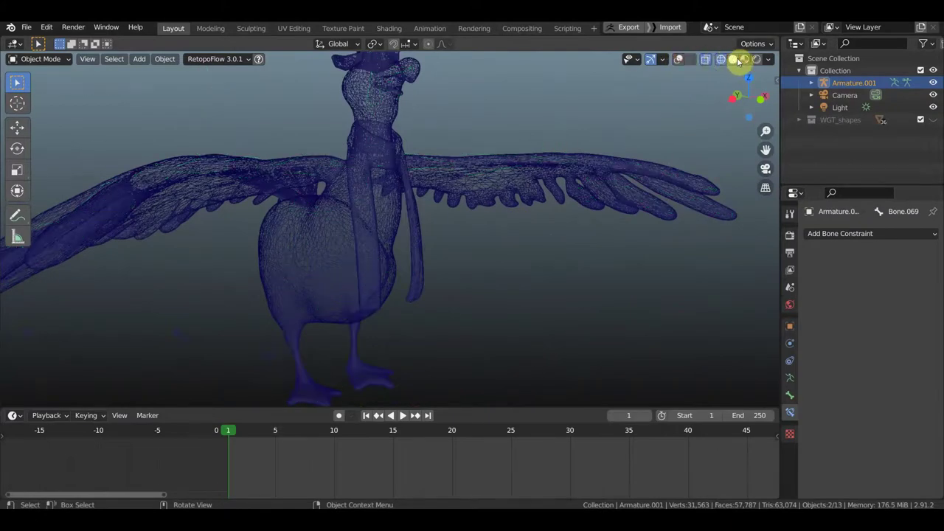
click(734, 59)
click(744, 59)
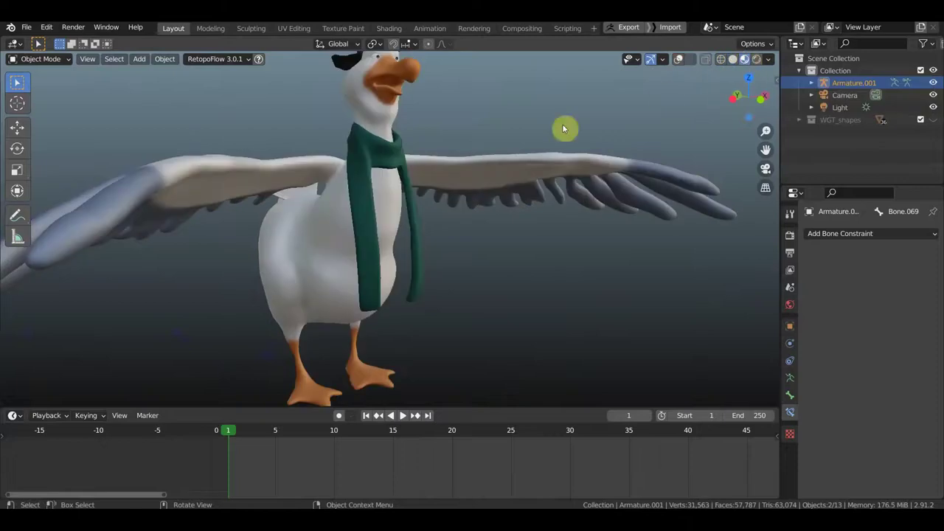
middle_drag(486, 164, 458, 159)
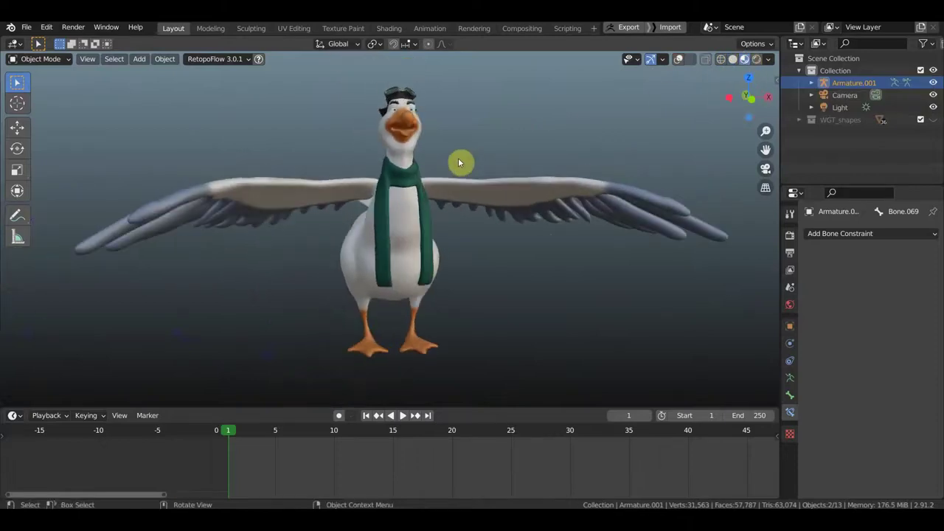
key(KP_1)
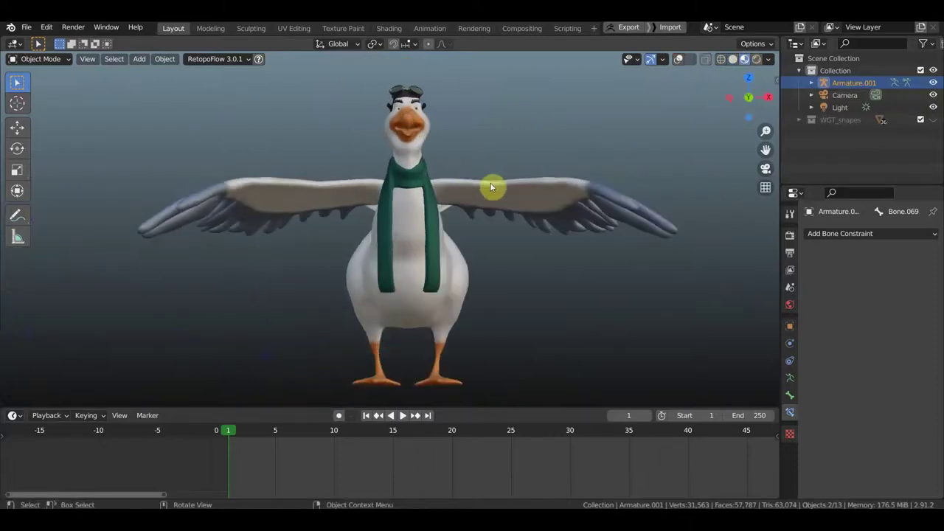
shift+middle_drag(488, 187, 480, 184)
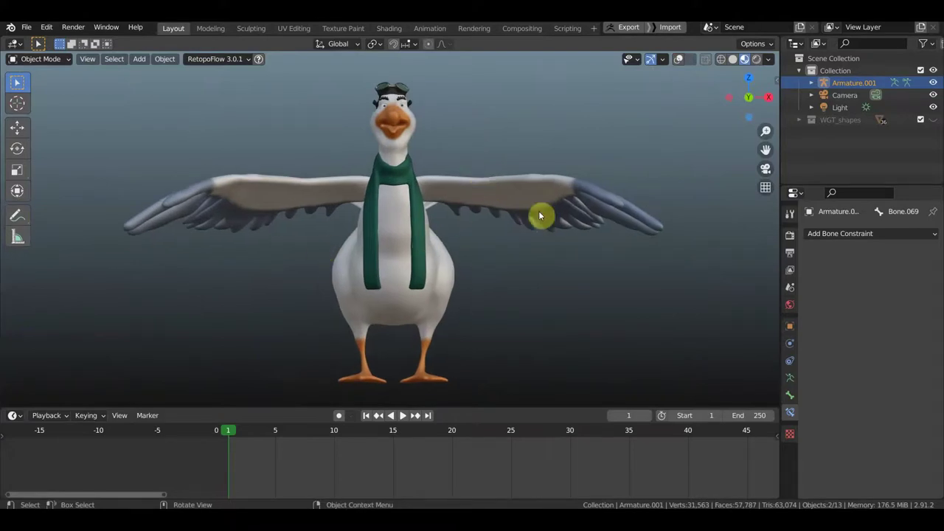
mouse_move(568, 200)
middle_down()
mouse_move(333, 259)
mouse_move(272, 255)
mouse_move(552, 236)
mouse_move(622, 219)
mouse_move(605, 206)
mouse_move(543, 209)
mouse_move(640, 191)
mouse_move(607, 189)
middle_up()
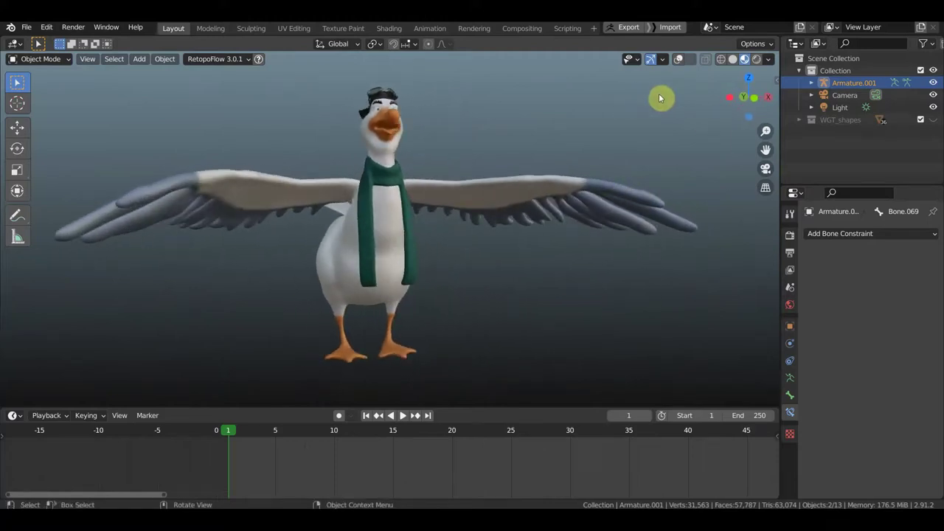
Step: Show the armature bones over the goose and orbit around the rigged model
click(680, 62)
mouse_move(589, 125)
middle_down()
mouse_move(524, 145)
mouse_move(431, 151)
mouse_move(548, 148)
mouse_move(491, 177)
mouse_move(603, 174)
mouse_move(680, 213)
mouse_move(634, 267)
mouse_move(495, 206)
mouse_move(508, 189)
mouse_move(447, 209)
mouse_move(354, 196)
middle_up()
middle_drag(501, 225, 370, 229)
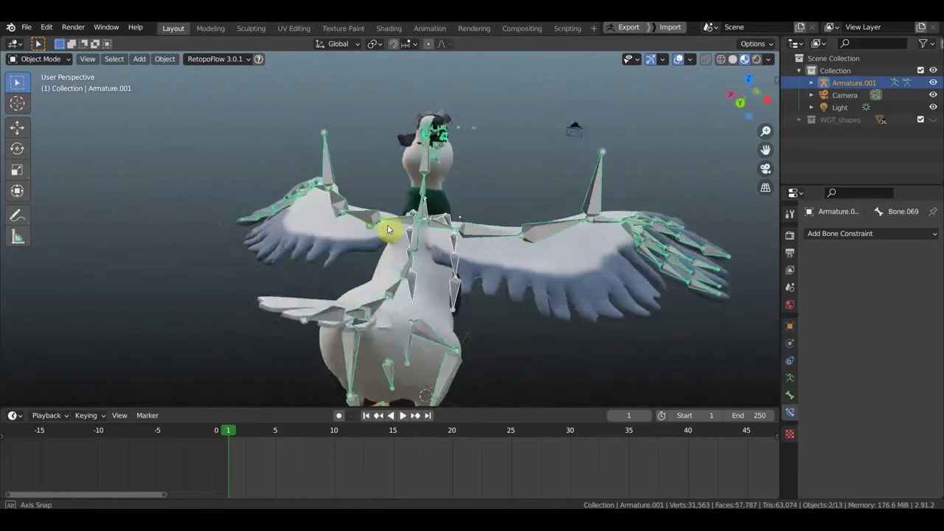
middle_drag(484, 232, 598, 246)
mouse_move(431, 284)
middle_down()
mouse_move(453, 221)
mouse_move(400, 284)
middle_up()
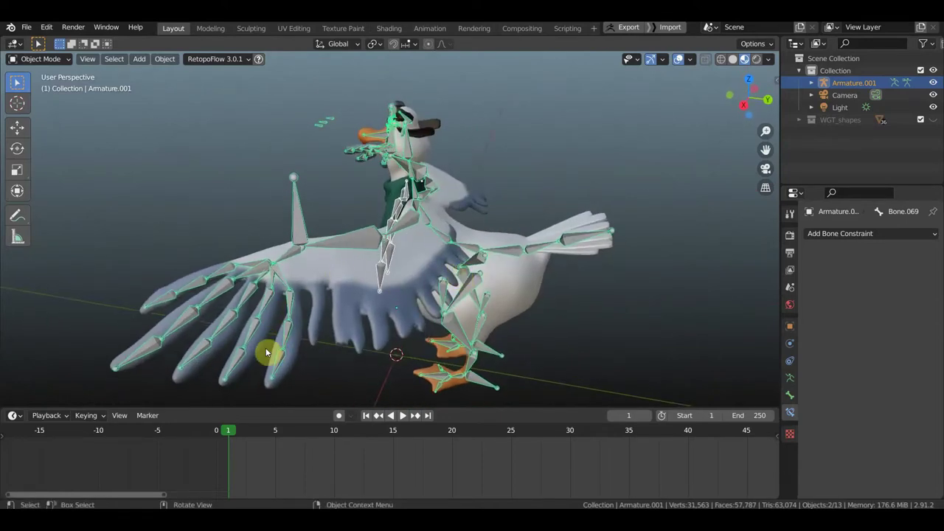
mouse_move(329, 287)
middle_down()
mouse_move(497, 275)
mouse_move(509, 263)
mouse_move(352, 255)
mouse_move(268, 263)
mouse_move(223, 286)
mouse_move(438, 256)
middle_up()
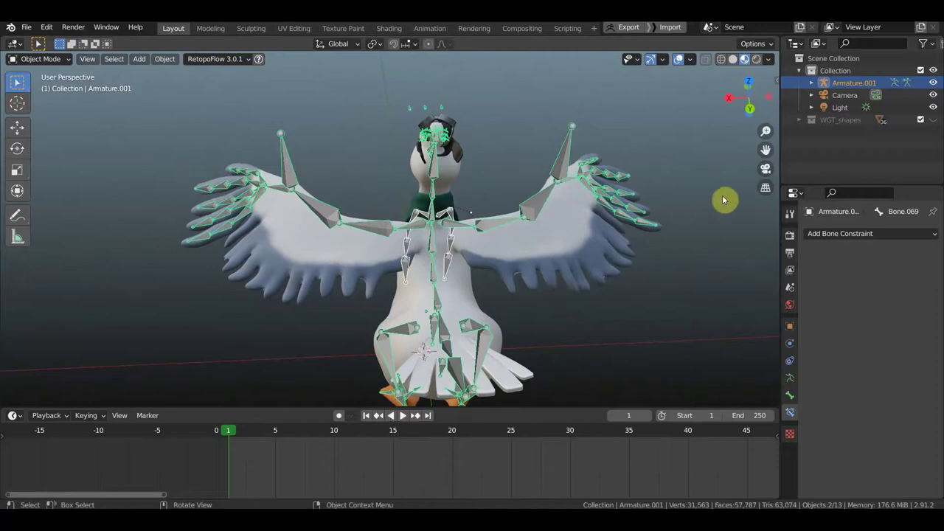
mouse_move(528, 258)
middle_down()
mouse_move(615, 261)
mouse_move(741, 238)
mouse_move(35, 225)
middle_up()
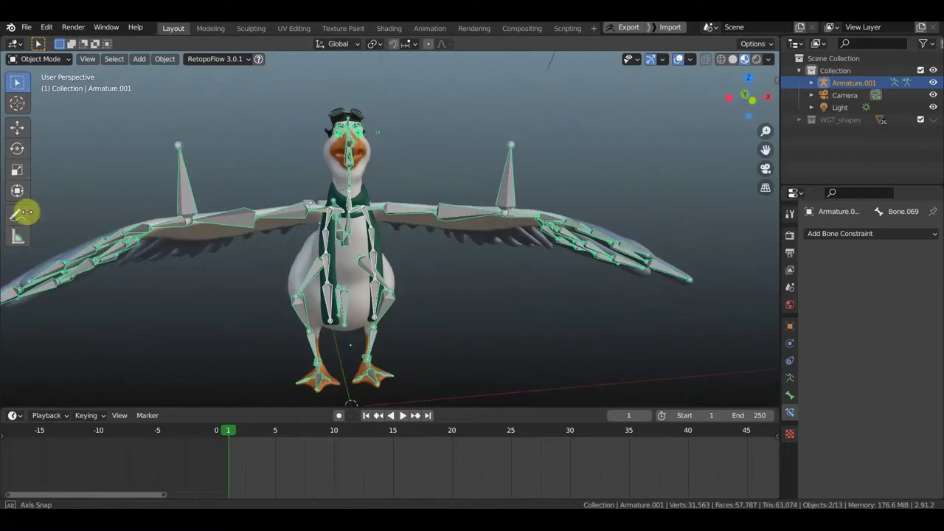
mouse_move(394, 203)
middle_down()
mouse_move(381, 184)
mouse_move(371, 194)
mouse_move(288, 196)
mouse_move(471, 184)
mouse_move(474, 215)
mouse_move(426, 172)
middle_up()
scroll(413, 168, up, 3)
scroll(395, 171, up, 3)
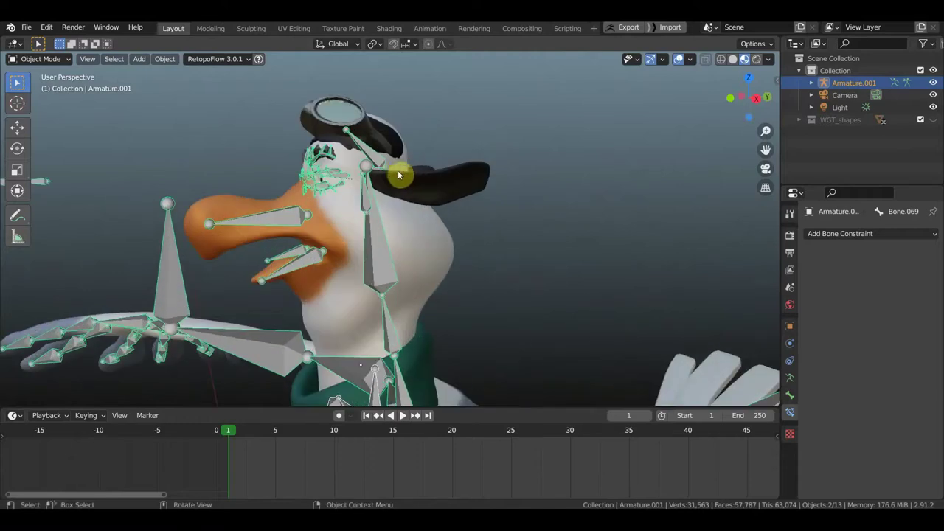
Step: Select the hat and start moving it on the goose's head
click(406, 176)
middle_drag(438, 199, 515, 199)
key(g)
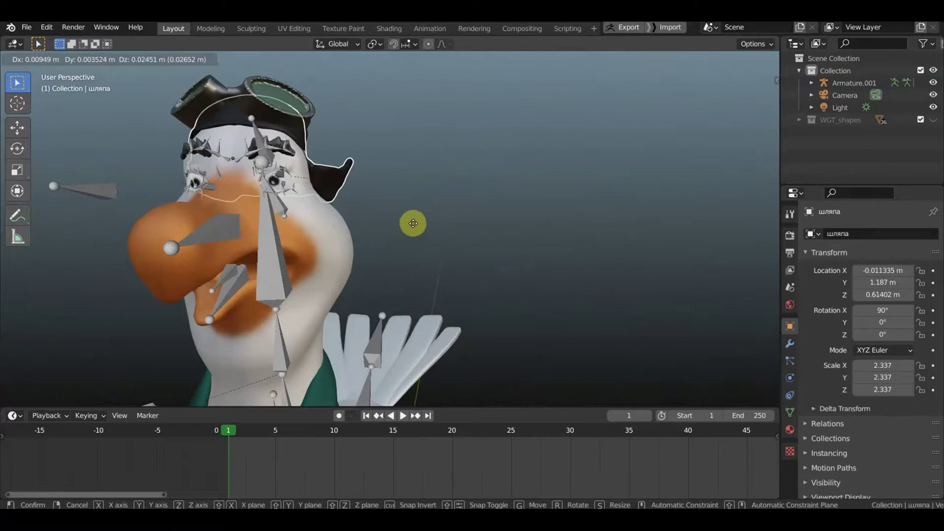
Step: Commit the hat's new position on the goose's head
click(413, 223)
mouse_move(413, 222)
middle_down()
mouse_move(249, 237)
mouse_move(246, 263)
mouse_move(394, 243)
middle_up()
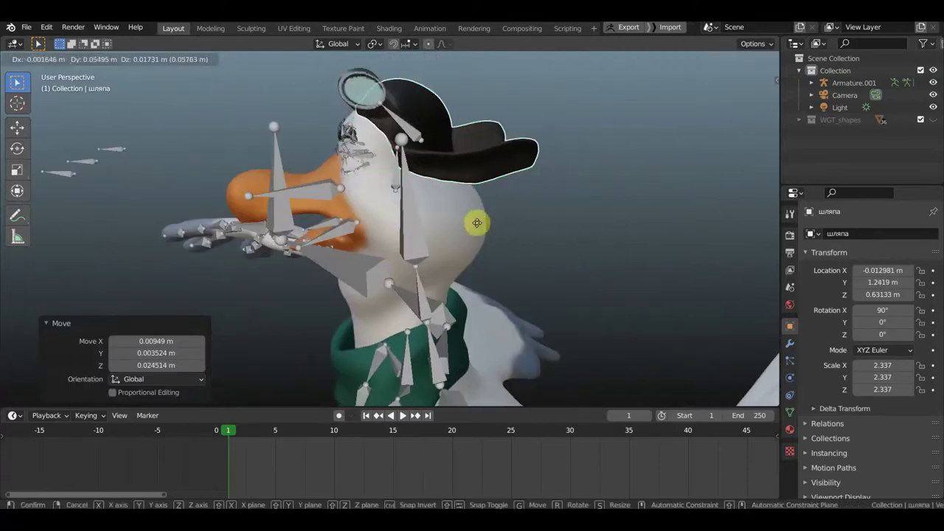
click(477, 223)
mouse_move(480, 225)
middle_down()
mouse_move(406, 232)
mouse_move(468, 220)
middle_up()
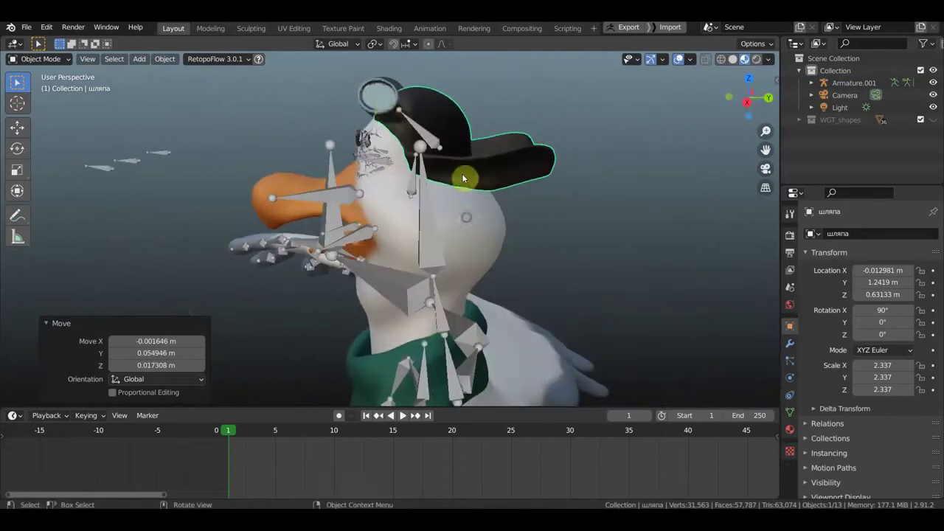
Step: Select the goggles and move them into place on the head
click(416, 132)
key(g)
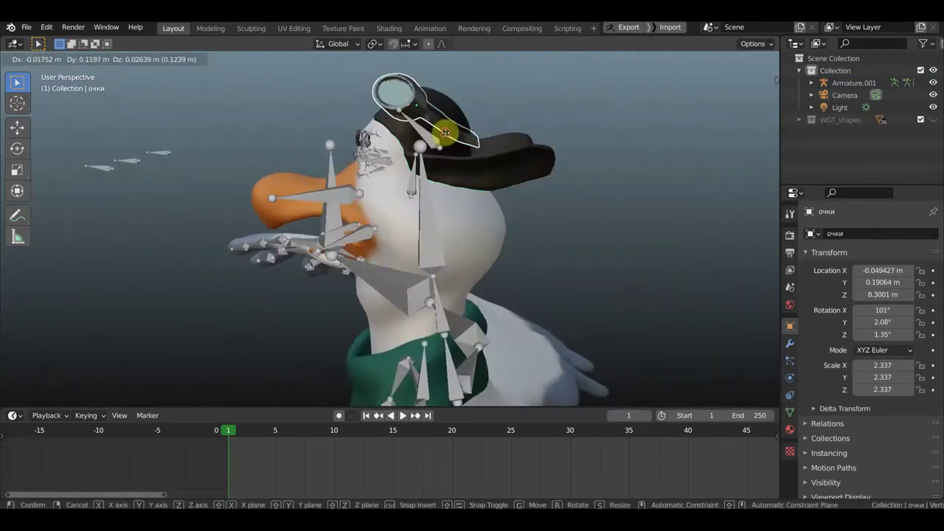
click(446, 132)
mouse_move(432, 133)
middle_down()
mouse_move(272, 144)
mouse_move(320, 170)
middle_up()
key(g)
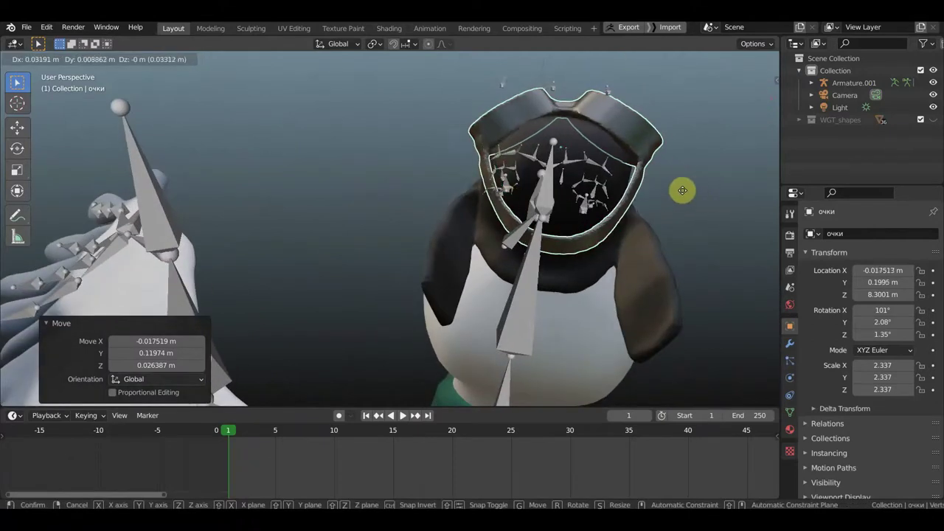
click(681, 191)
Step: Centre the goggles sideways in front orthographic view
mouse_move(682, 194)
middle_down()
mouse_move(771, 177)
mouse_move(91, 152)
middle_up()
mouse_move(487, 171)
middle_down()
mouse_move(624, 182)
mouse_move(567, 188)
middle_up()
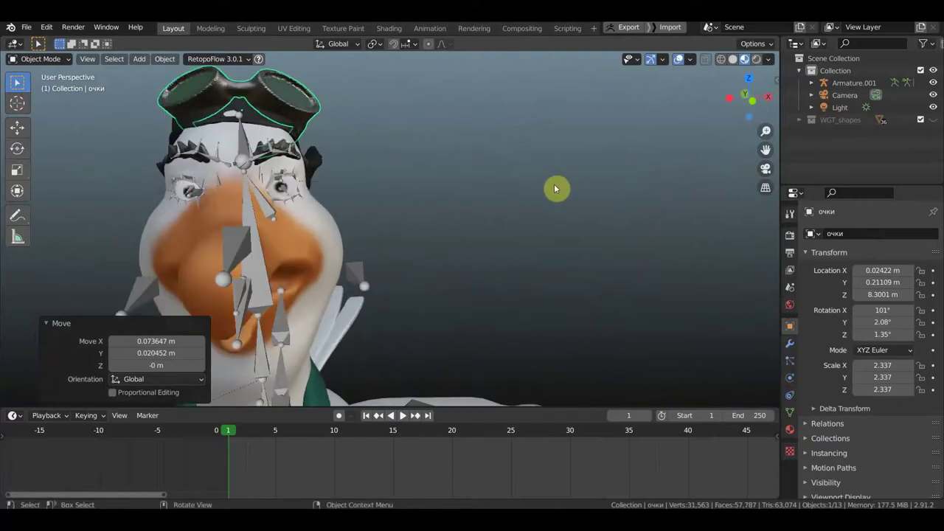
key(KP_1)
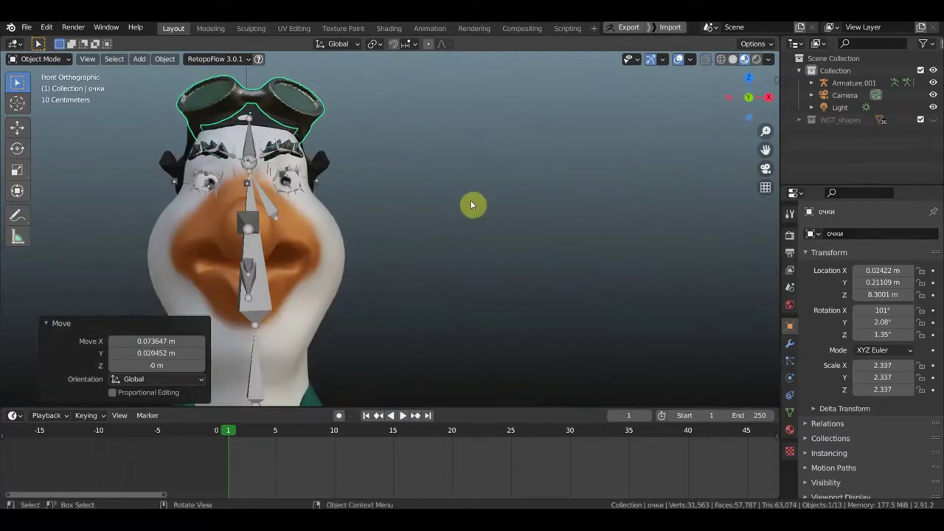
key(g)
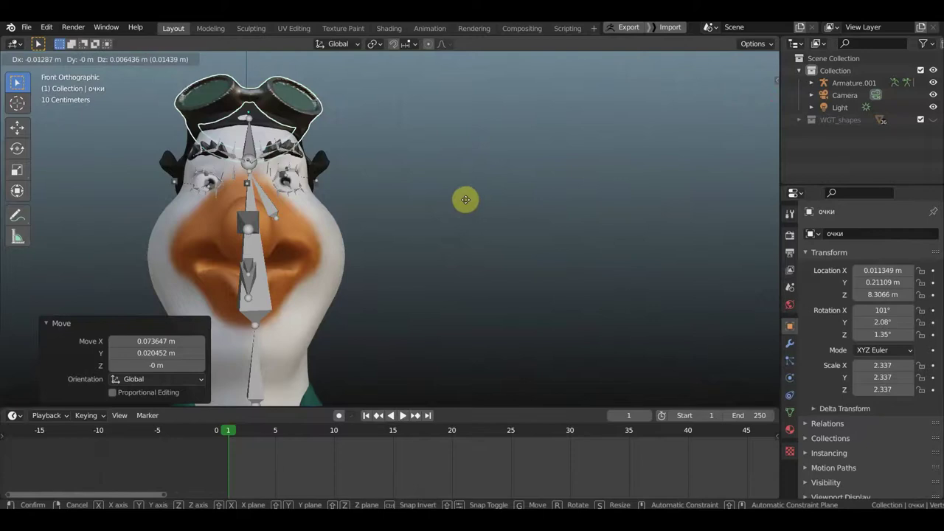
click(470, 202)
mouse_move(472, 202)
middle_down()
mouse_move(594, 211)
mouse_move(464, 157)
middle_up()
Step: Nudge the hat to X -0.011234, Y 1.2351, Z 0.63819 m and check it from the front
click(385, 129)
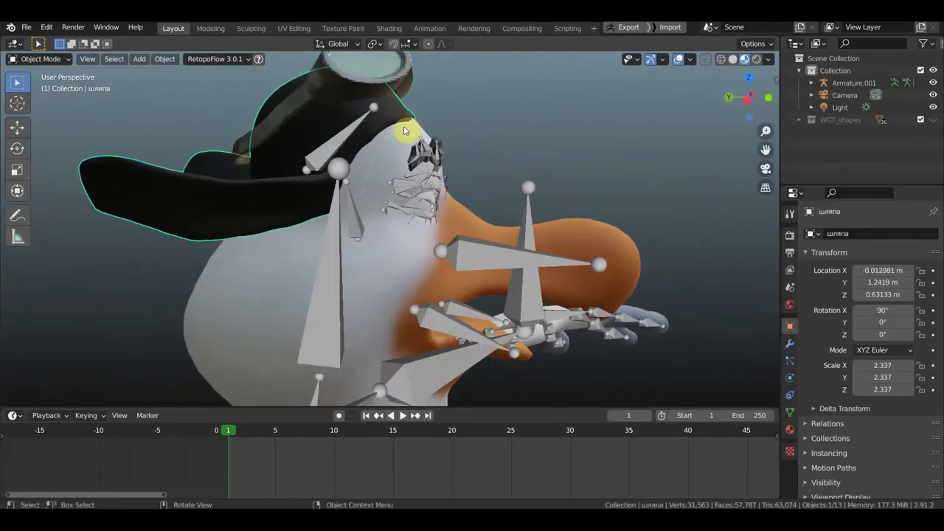
key(g)
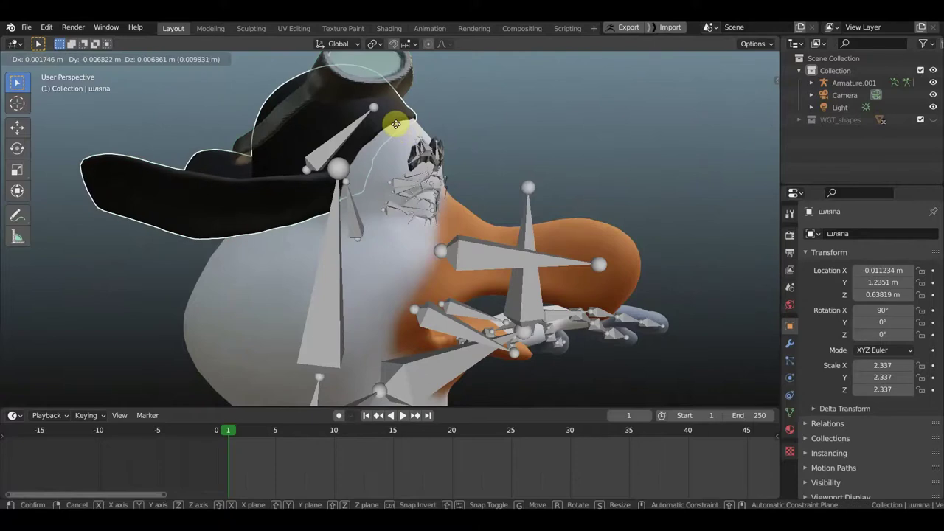
click(396, 124)
middle_drag(411, 139, 296, 134)
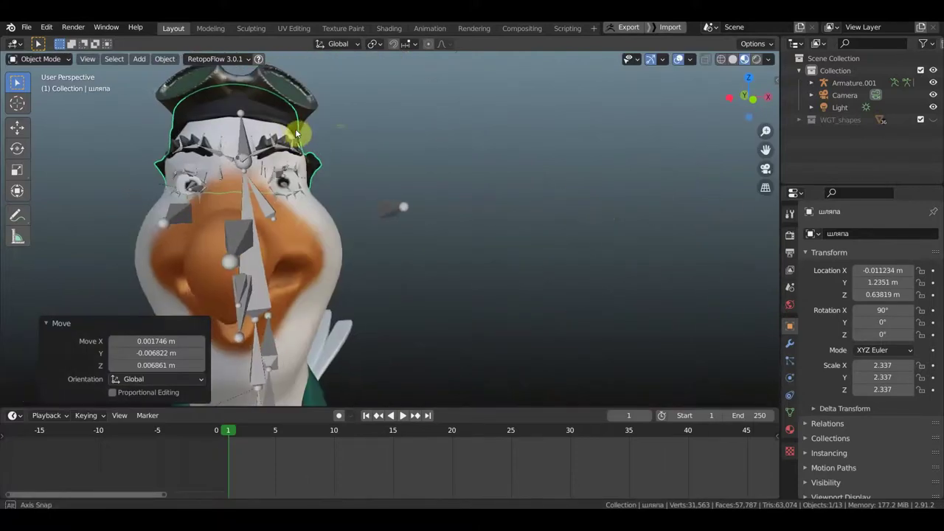
key(KP_1)
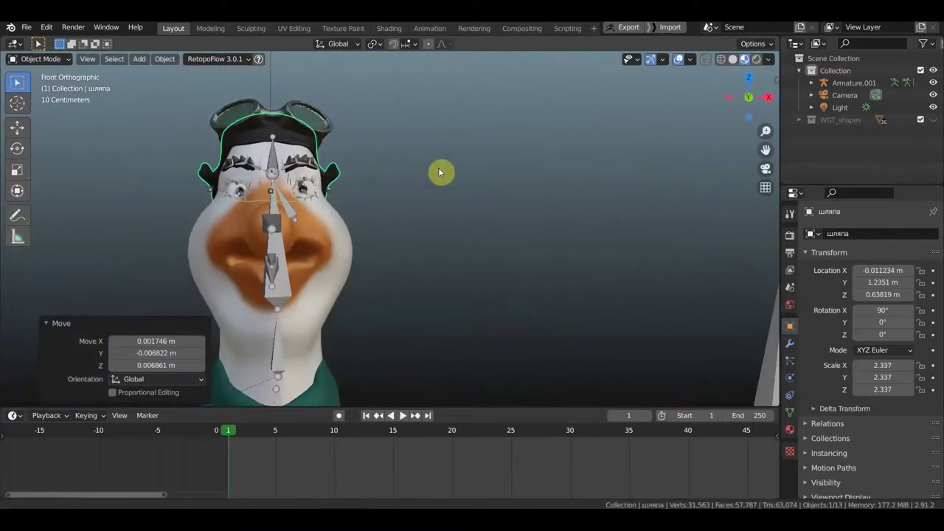
shift+middle_drag(438, 171, 514, 166)
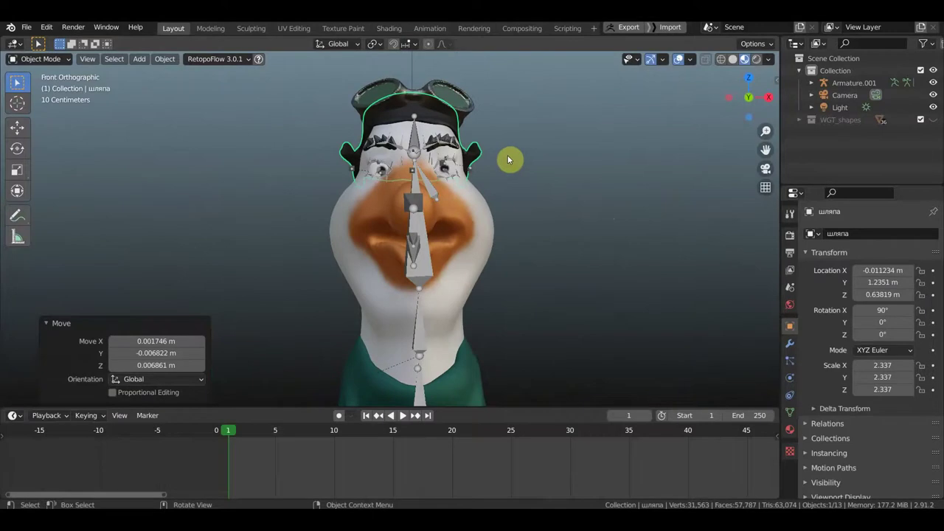
scroll(528, 225, down, 4)
scroll(542, 283, down, 2)
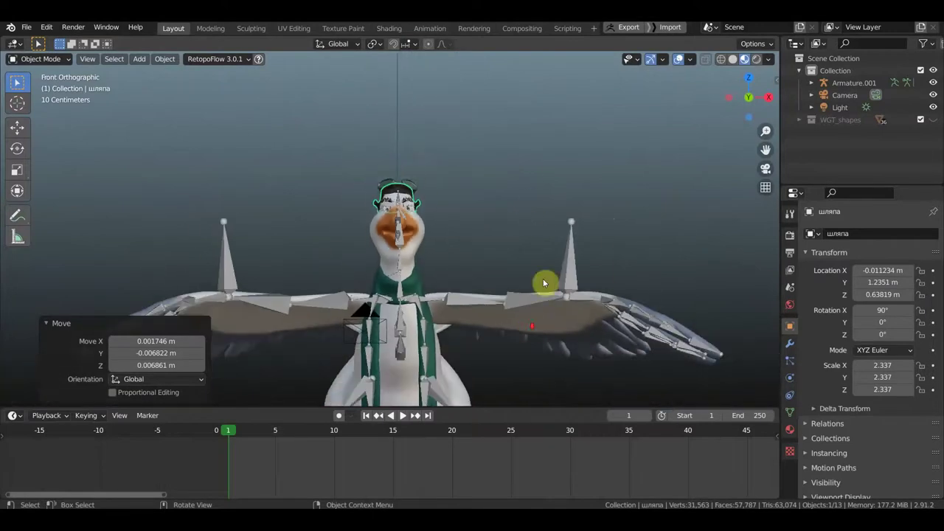
mouse_move(518, 248)
middle_down()
mouse_move(522, 141)
mouse_move(508, 267)
mouse_move(385, 269)
mouse_move(417, 225)
mouse_move(491, 213)
middle_up()
scroll(409, 244, up, 3)
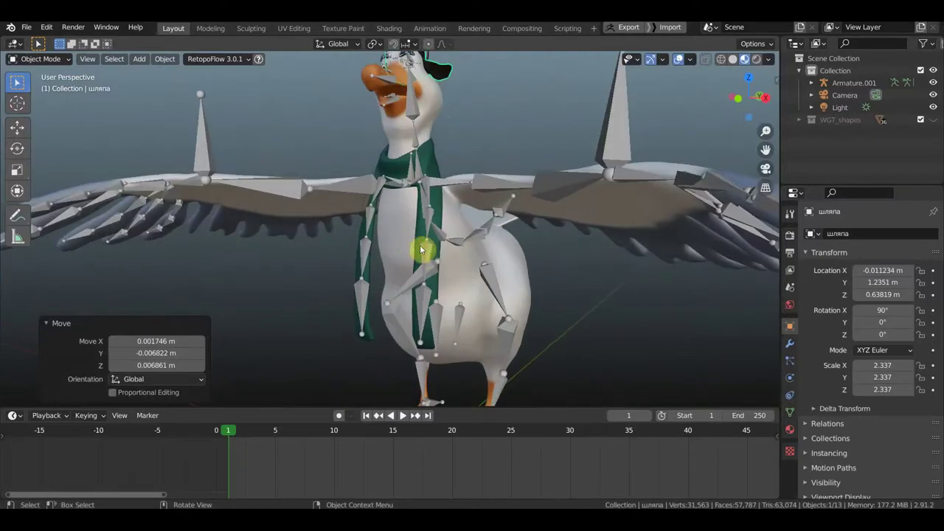
click(425, 254)
click(635, 146)
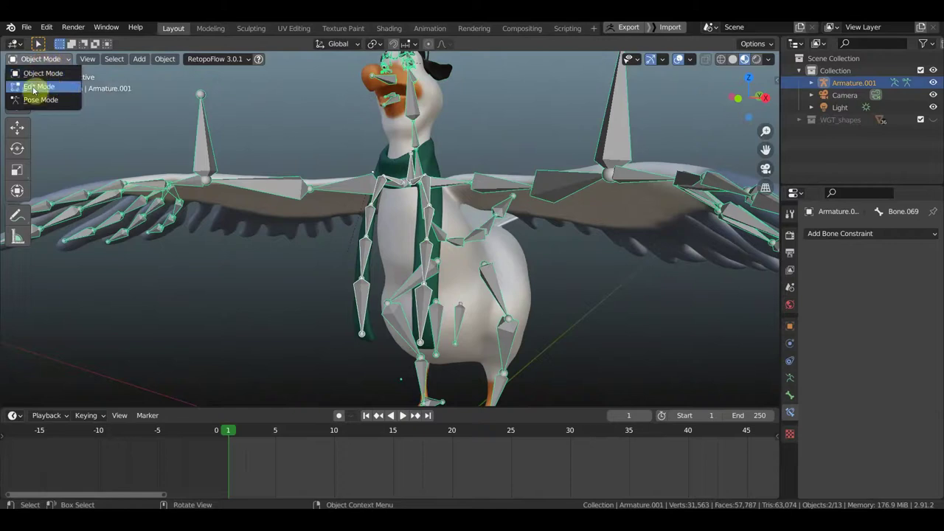
click(57, 107)
middle_drag(421, 210, 380, 245)
middle_drag(389, 212, 549, 214)
middle_drag(569, 213, 406, 213)
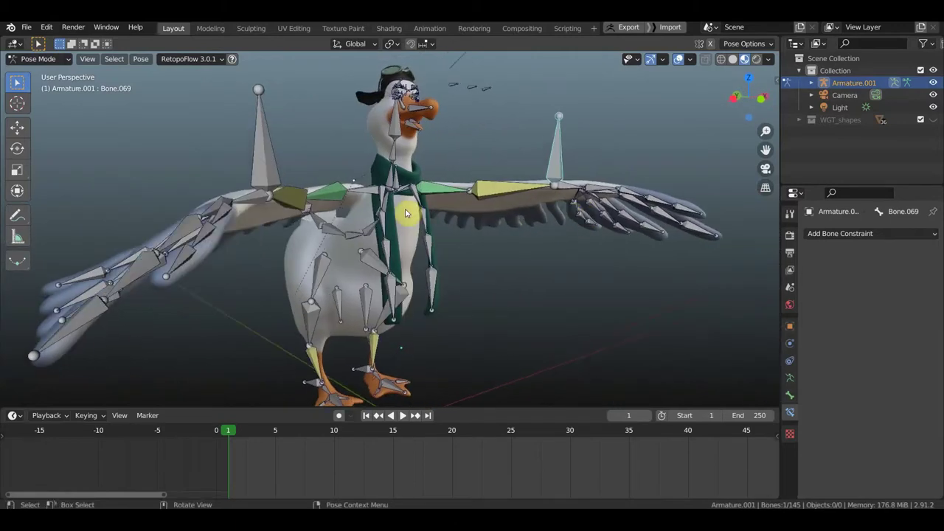
middle_drag(432, 269, 338, 237)
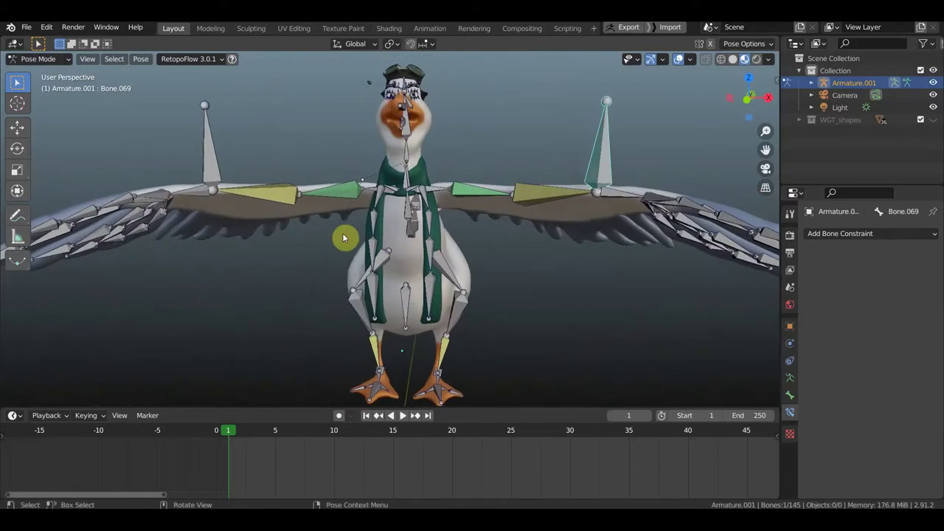
mouse_move(338, 238)
middle_down()
mouse_move(356, 206)
mouse_move(252, 178)
middle_up()
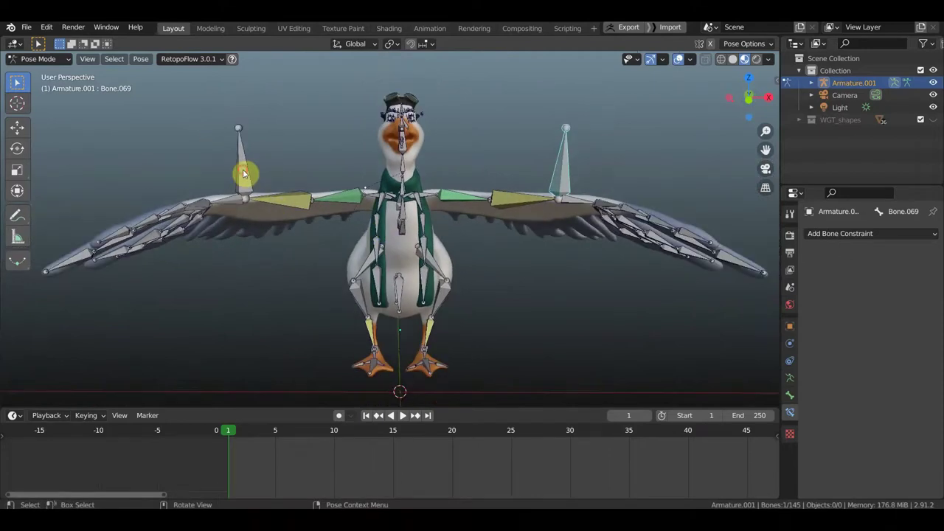
click(243, 169)
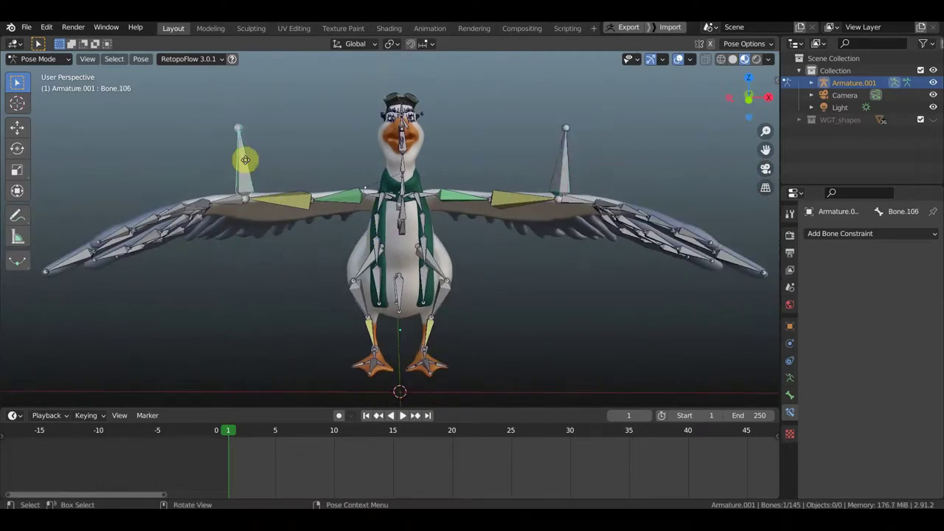
key(g)
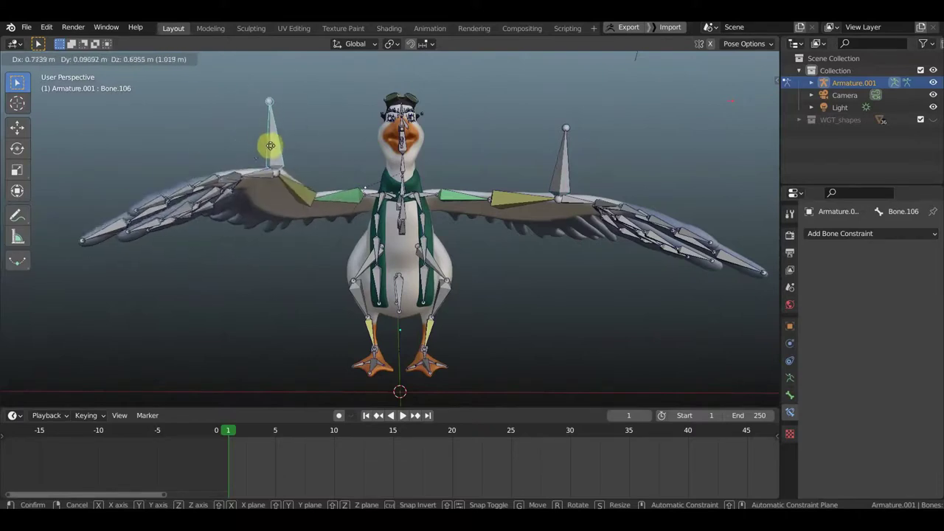
click(258, 162)
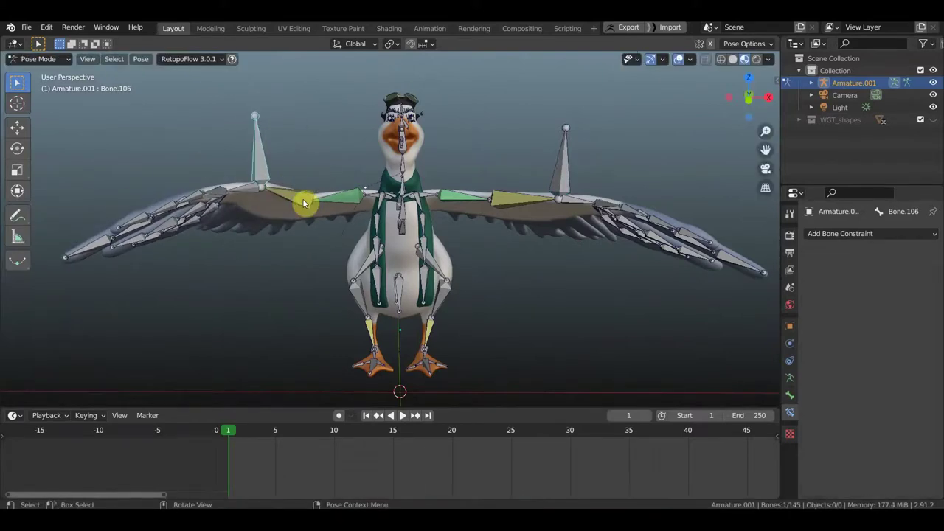
key(ctrl+z)
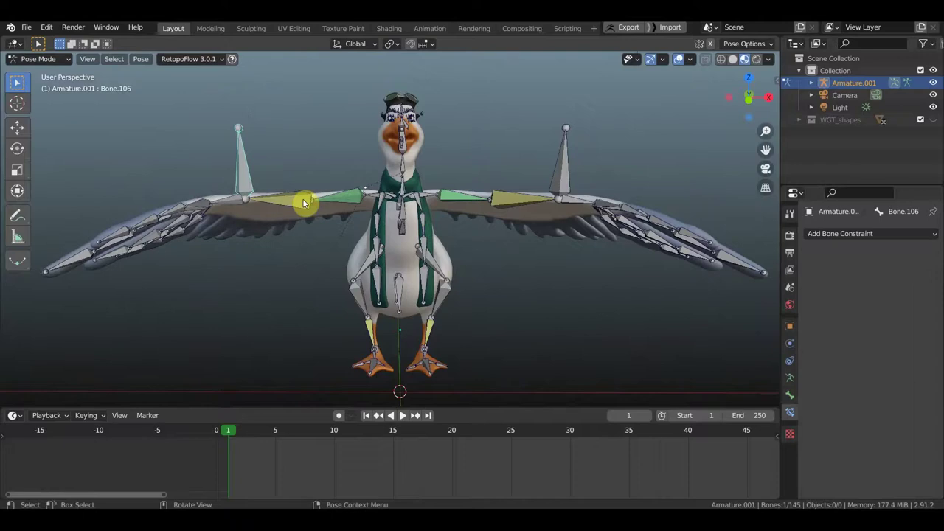
Step: Inspect the constraints on Bone.104, Bone.103 and Bone.106
click(310, 199)
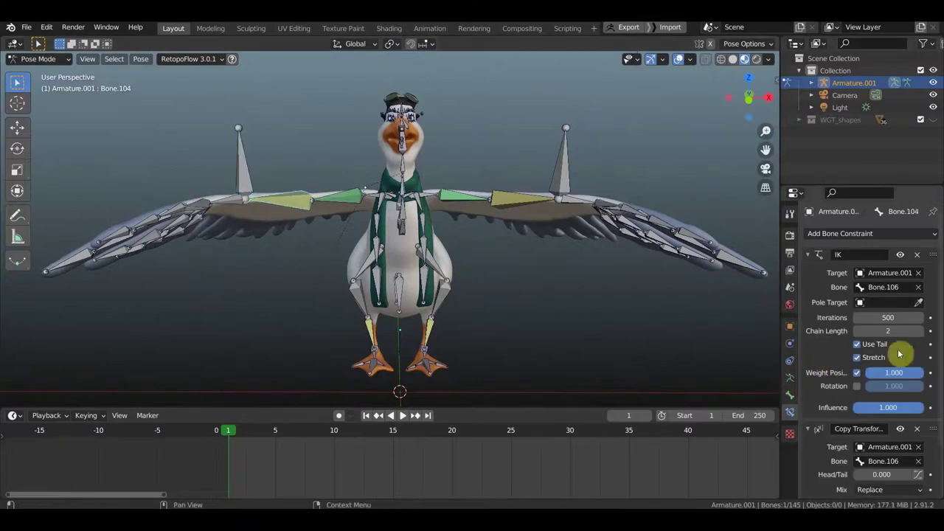
click(351, 201)
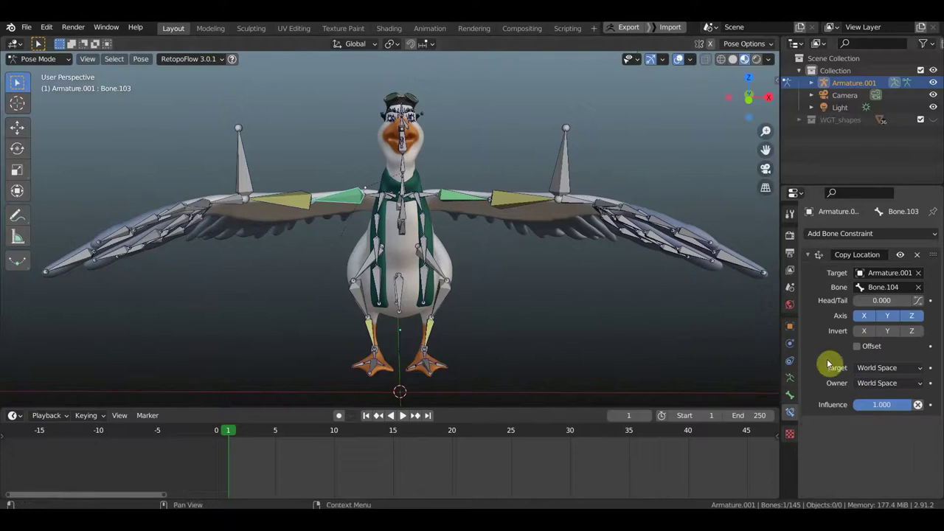
click(328, 195)
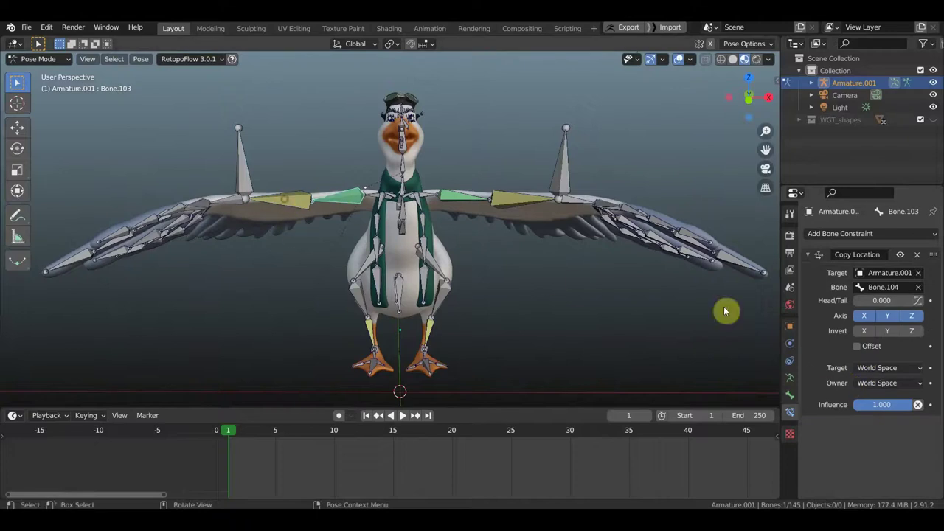
key(ctrl+z)
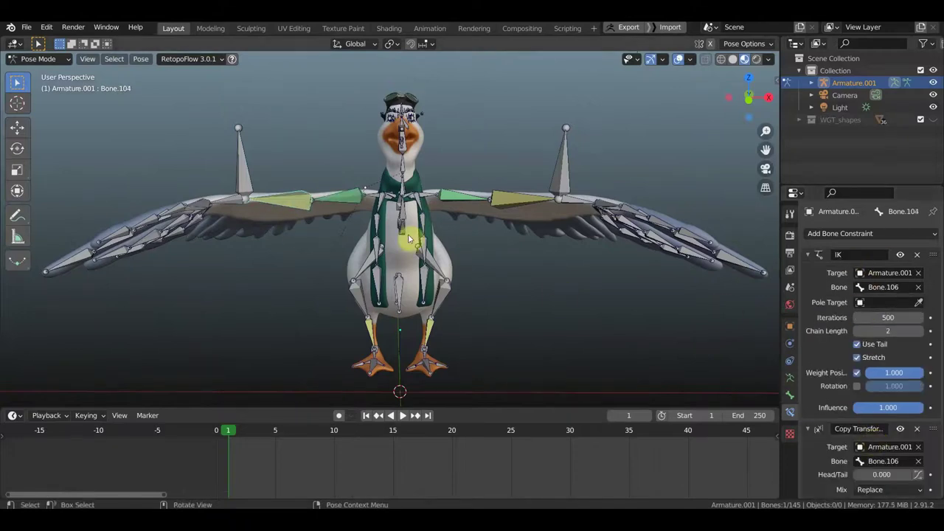
key(ctrl+shift+z)
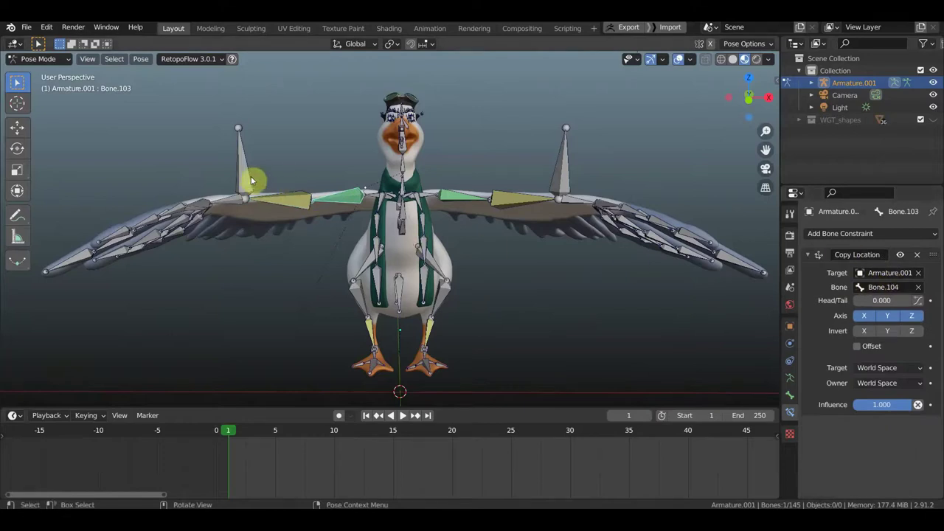
click(293, 206)
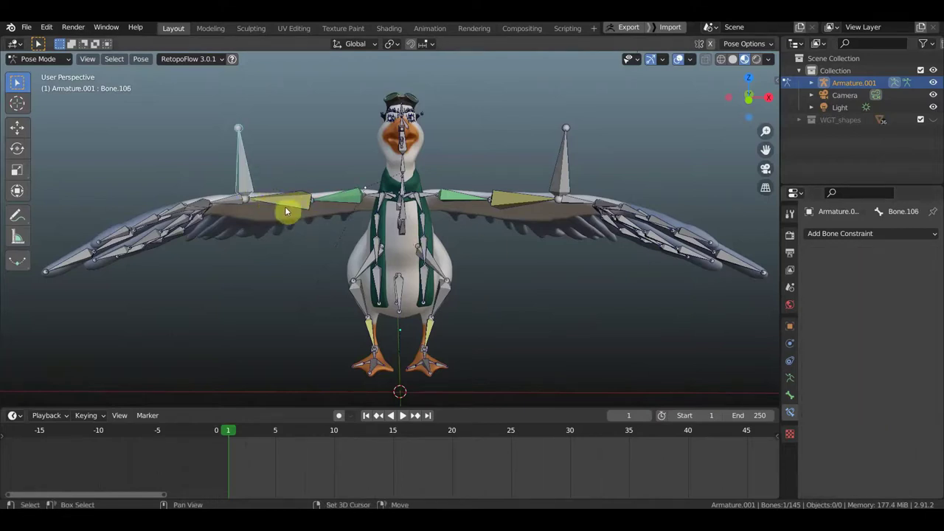
shift+click(285, 206)
Step: Keep Bone.104's Copy Transforms target space at Local With Parent
scroll(884, 434, down, 2)
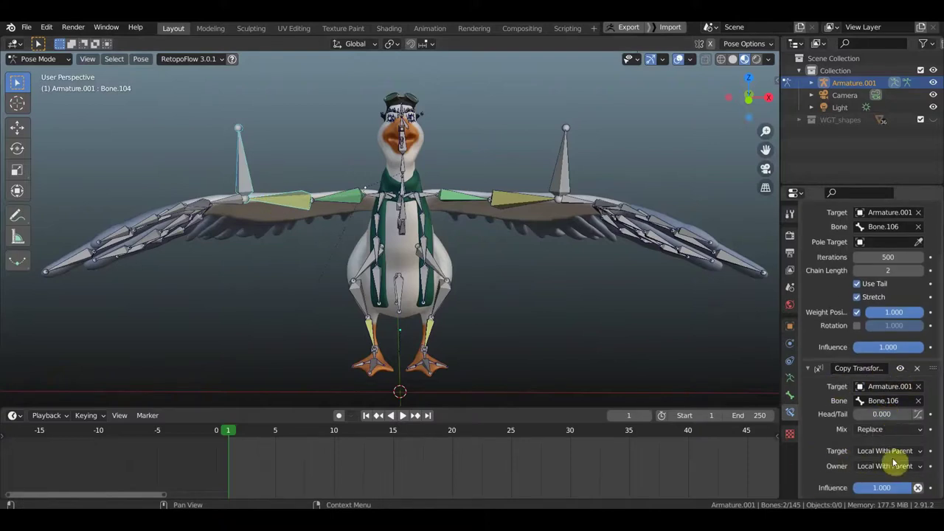
click(916, 450)
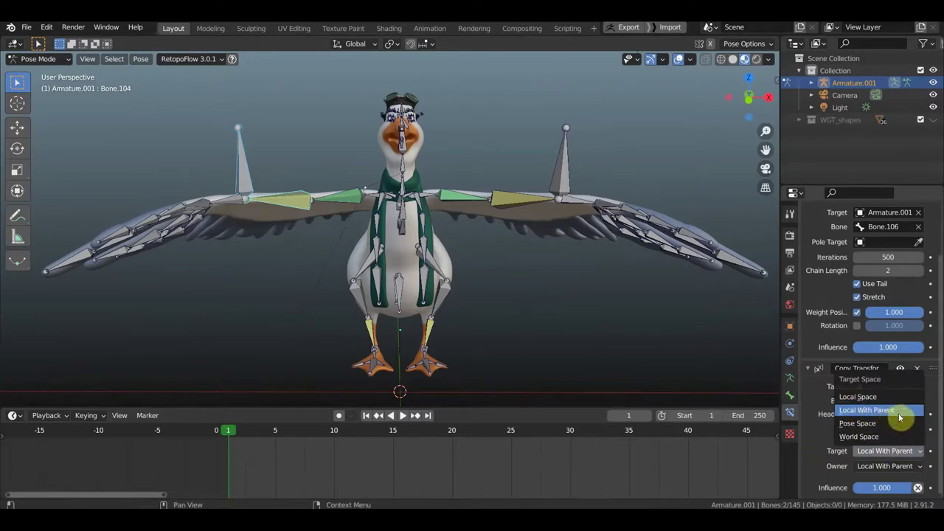
click(838, 413)
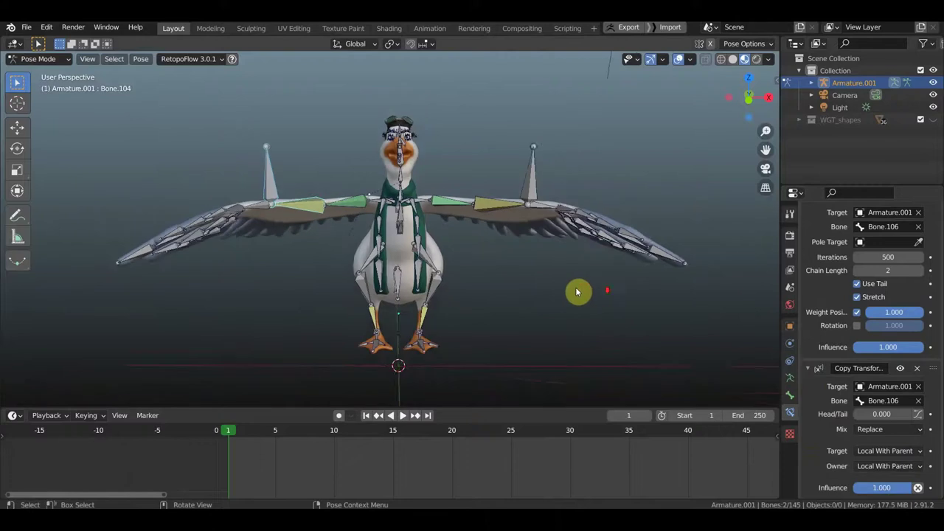
middle_drag(551, 288, 435, 284)
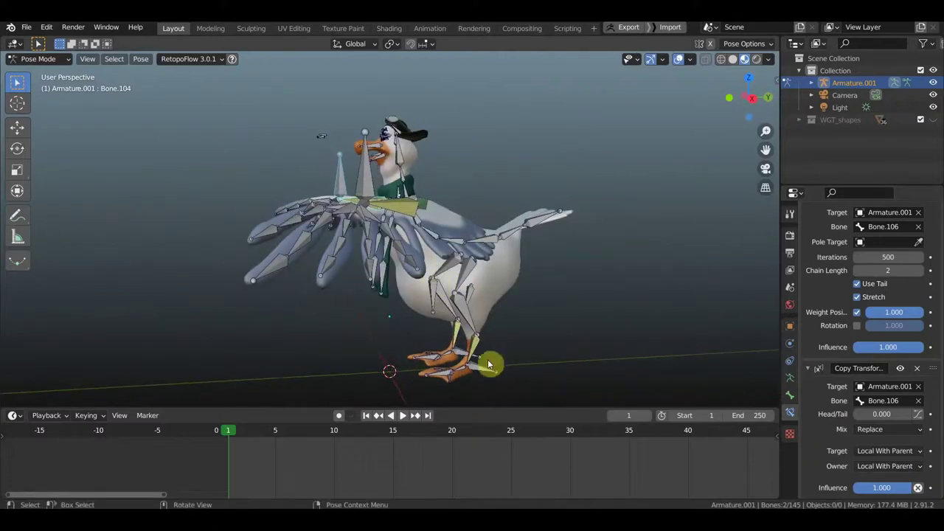
click(480, 374)
middle_drag(481, 374, 480, 362)
key(g)
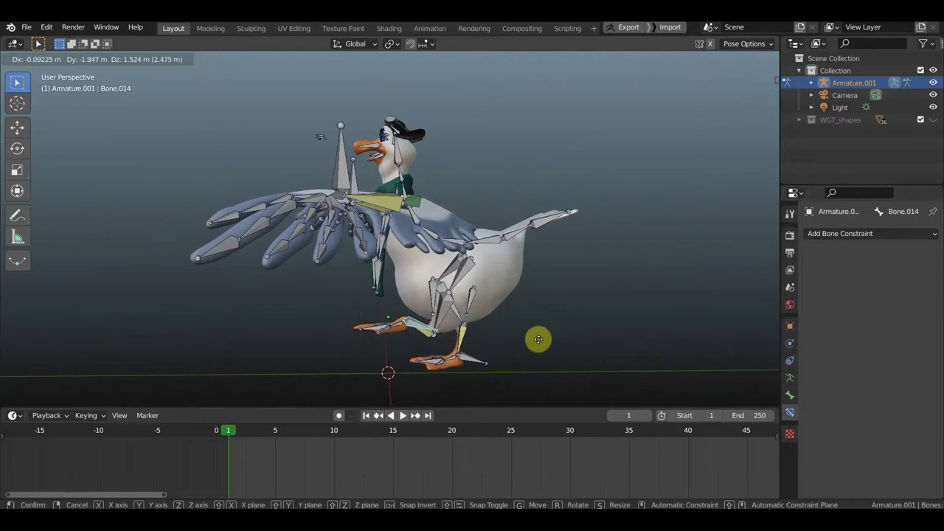
click(569, 362)
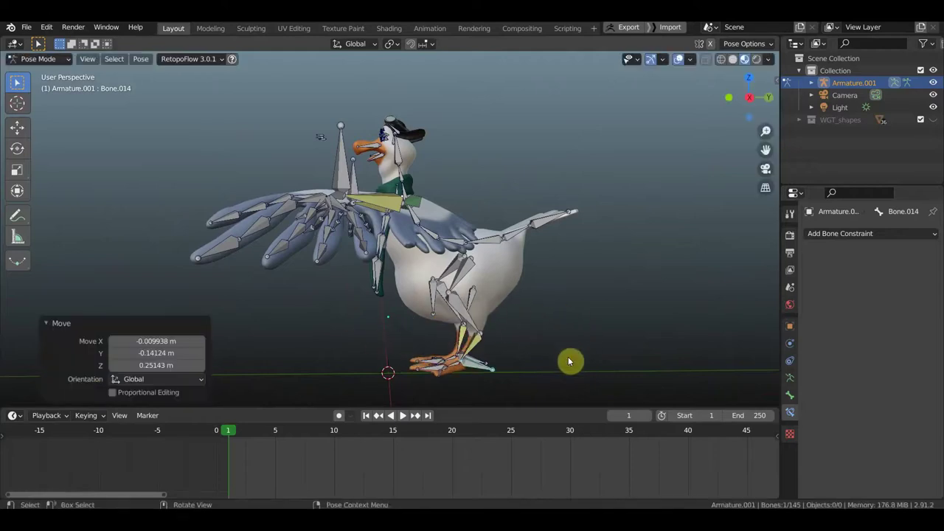
key(ctrl+z)
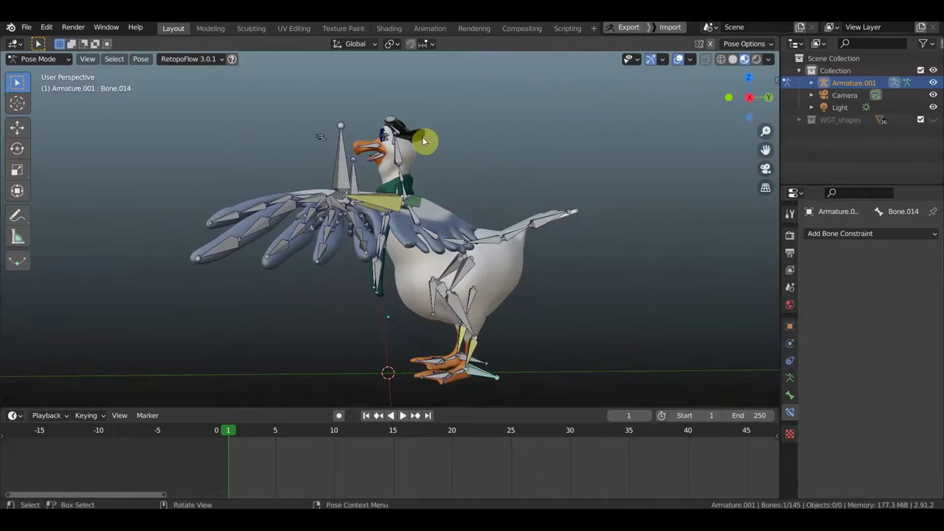
scroll(524, 270, up, 3)
scroll(421, 136, up, 3)
scroll(505, 118, up, 1)
mouse_move(497, 190)
middle_down()
mouse_move(491, 261)
mouse_move(404, 184)
middle_up()
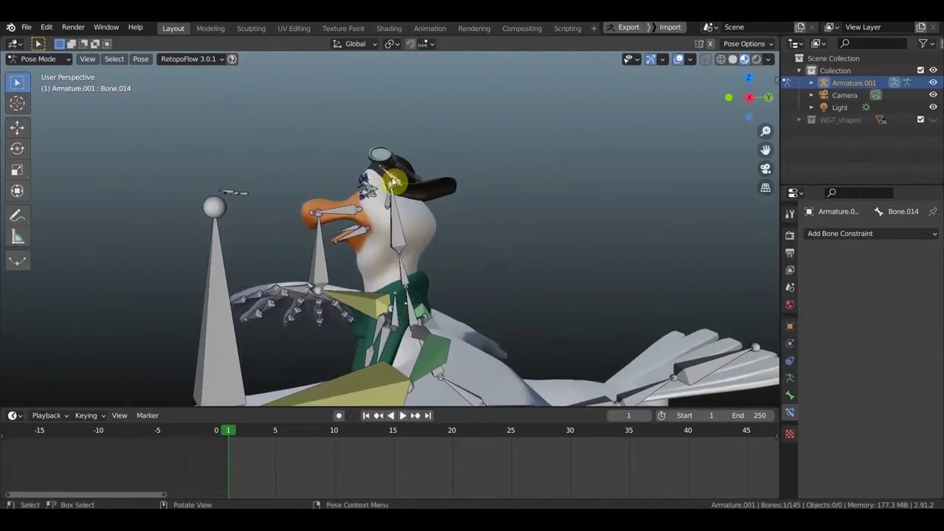
key(g)
click(413, 156)
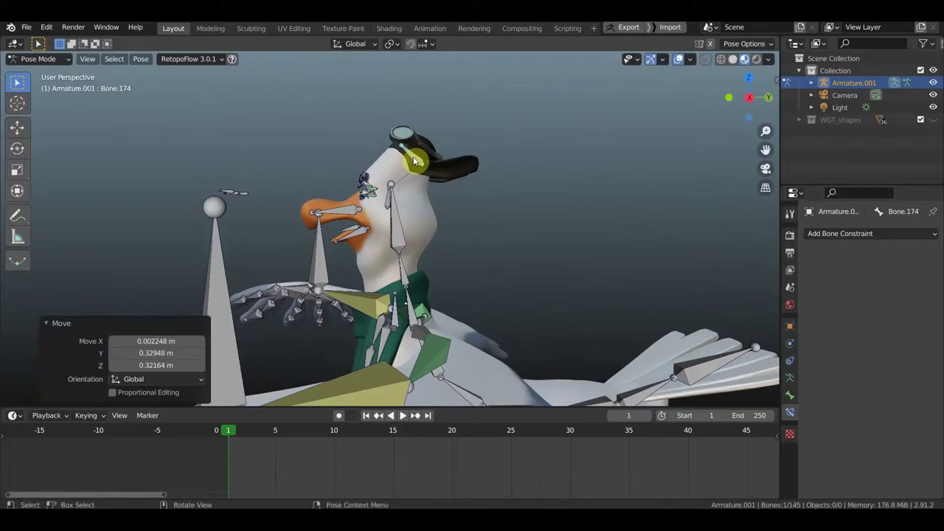
key(ctrl+z)
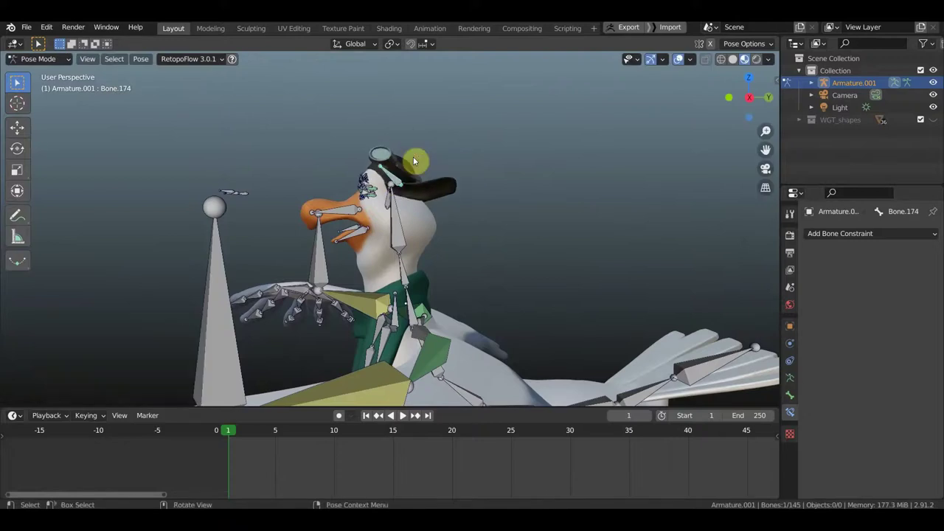
mouse_move(379, 143)
middle_down()
mouse_move(426, 173)
mouse_move(446, 145)
mouse_move(444, 125)
mouse_move(440, 137)
middle_up()
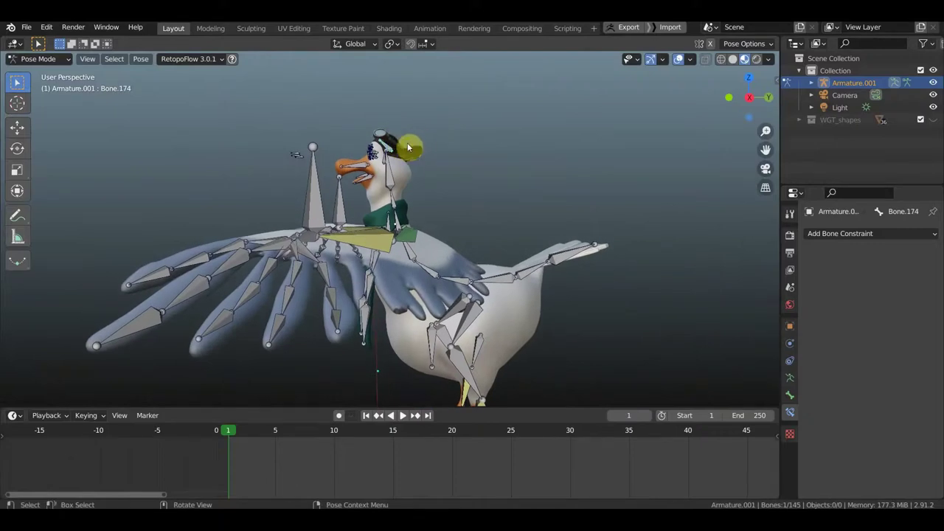
scroll(403, 146, up, 2)
scroll(399, 140, up, 2)
scroll(395, 134, up, 2)
scroll(392, 129, up, 1)
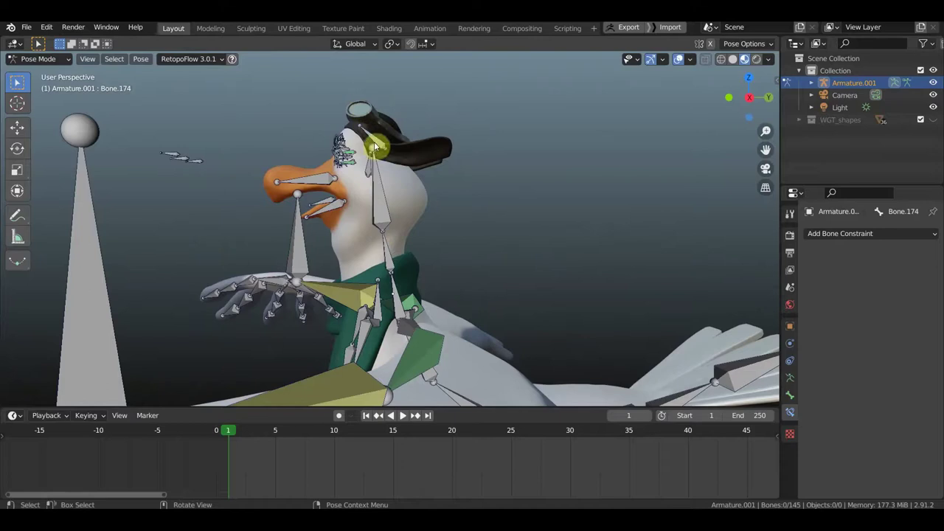
mouse_move(400, 143)
middle_down()
mouse_move(439, 143)
mouse_move(390, 143)
middle_up()
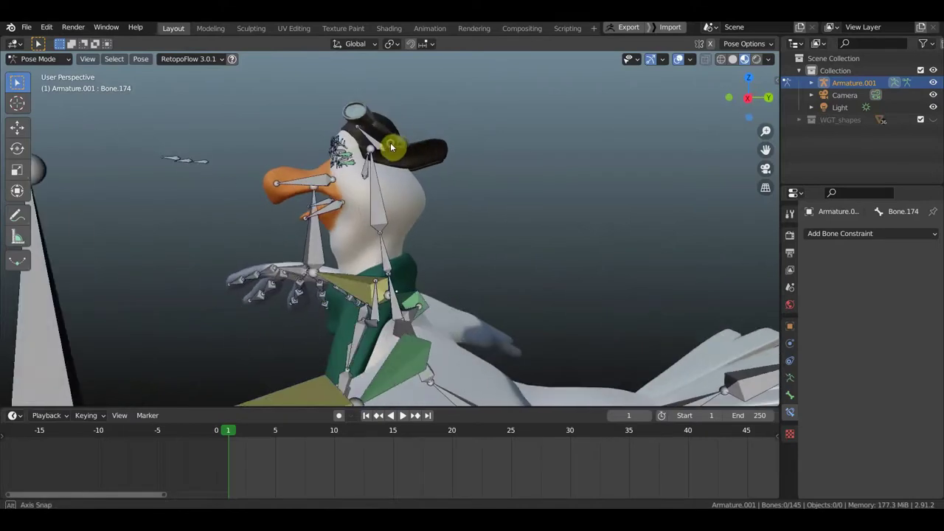
key(KP_1)
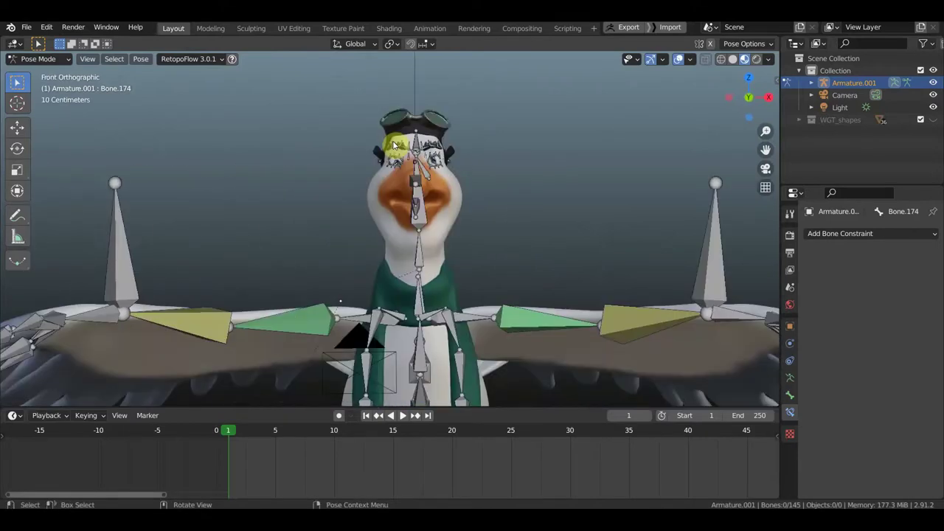
key(KP_3)
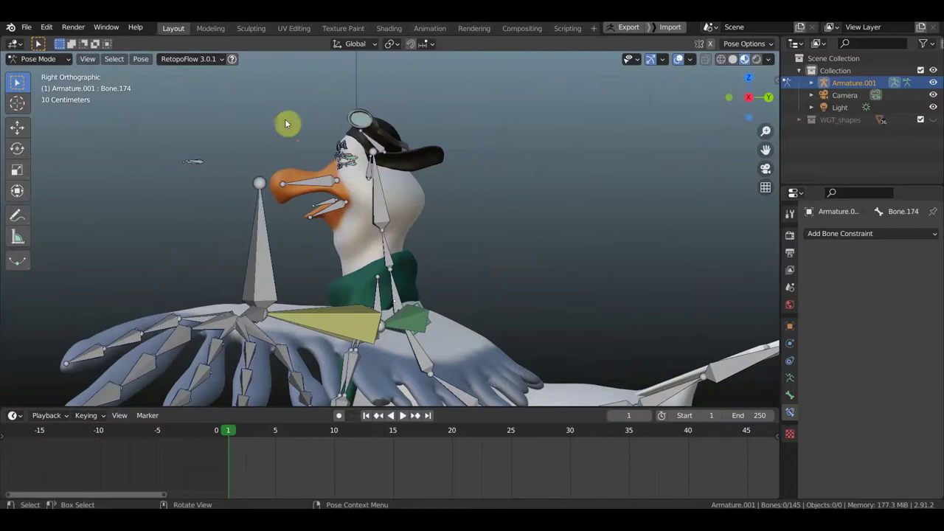
click(55, 61)
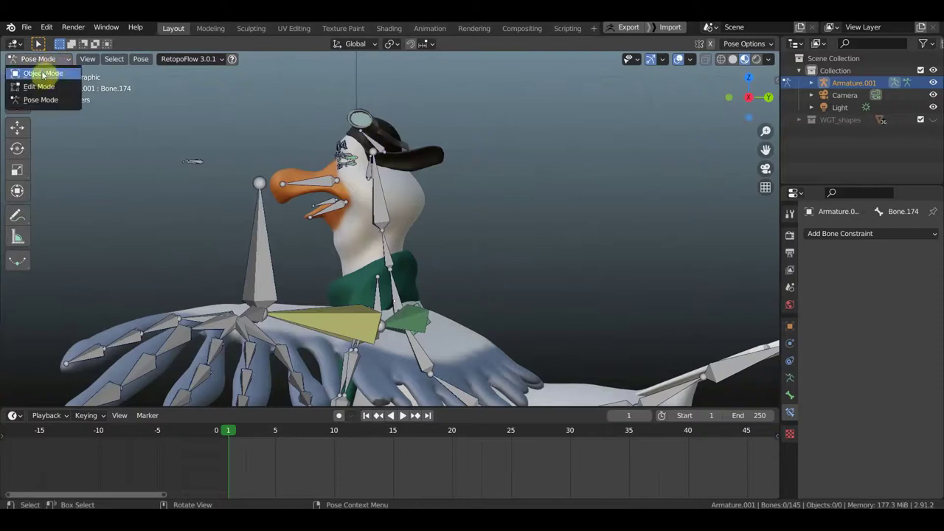
Step: In Edit Mode, raise the hat bone's joint above the goose's head
click(42, 76)
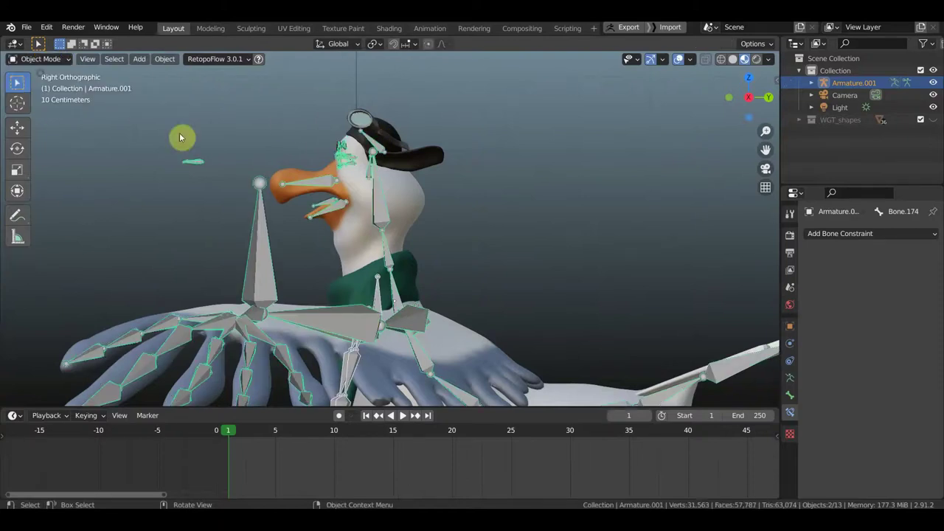
click(377, 192)
click(362, 196)
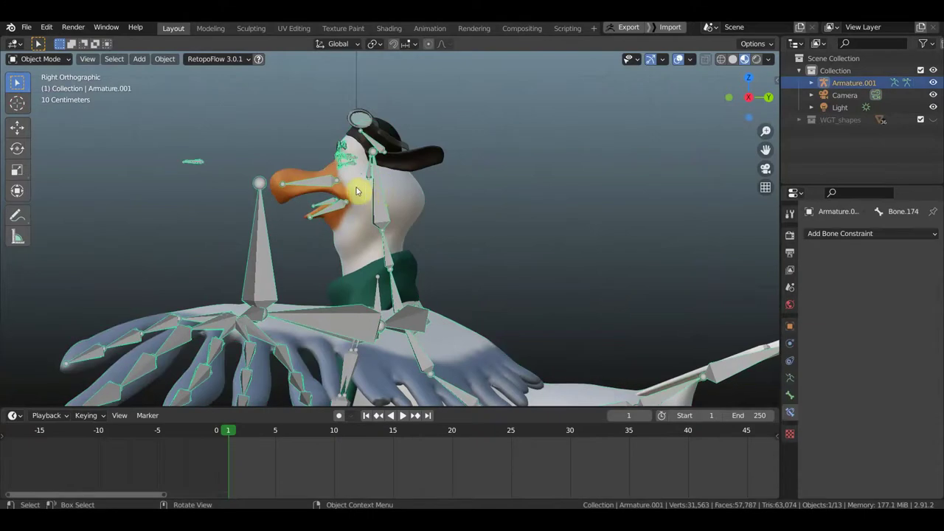
click(43, 61)
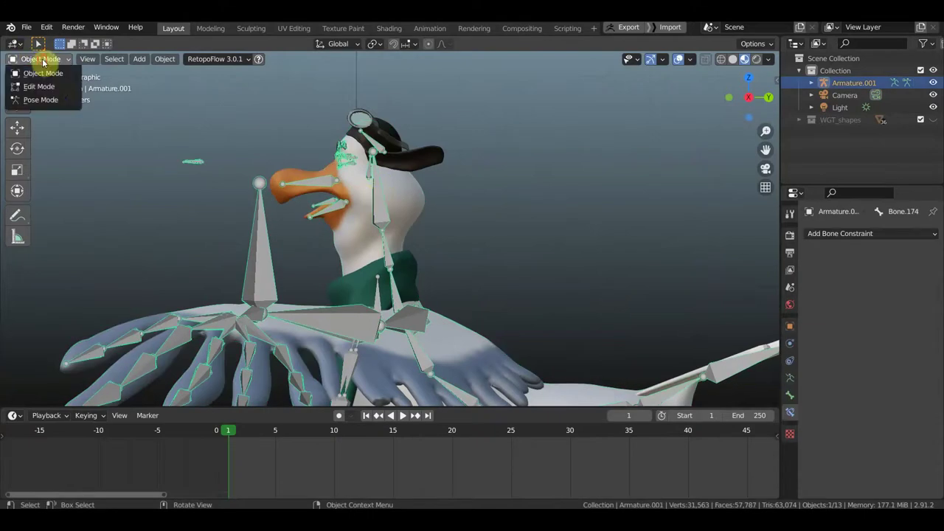
click(55, 86)
click(377, 140)
key(g)
click(500, 96)
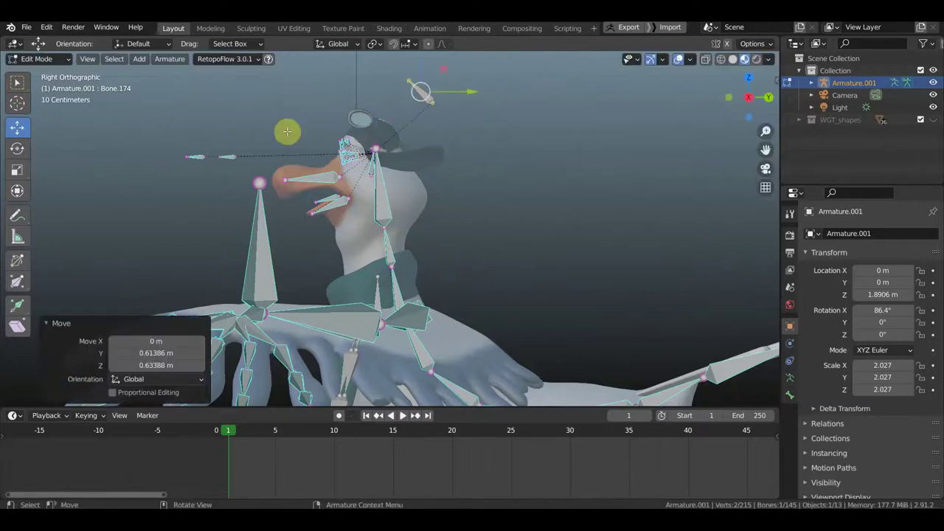
Step: Parent the goose body to Armature.001 with Automatic Weights
click(44, 59)
click(52, 77)
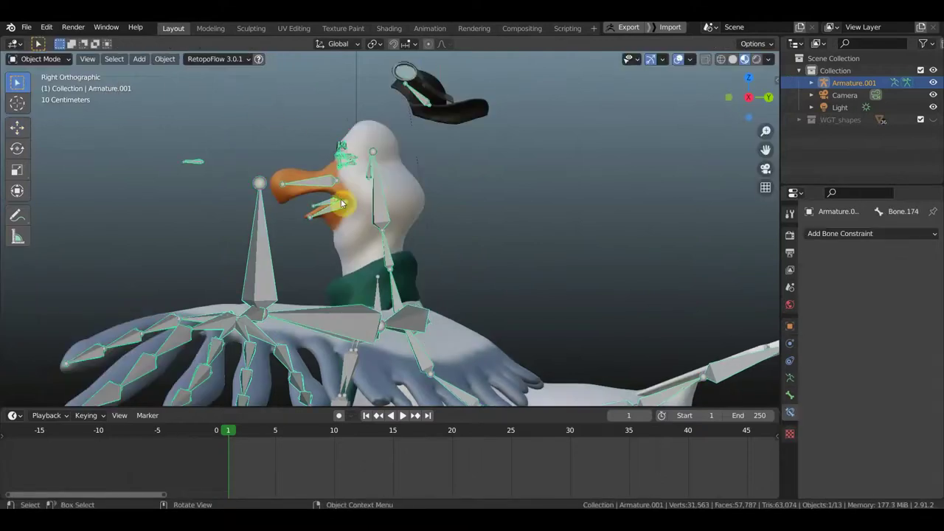
click(402, 200)
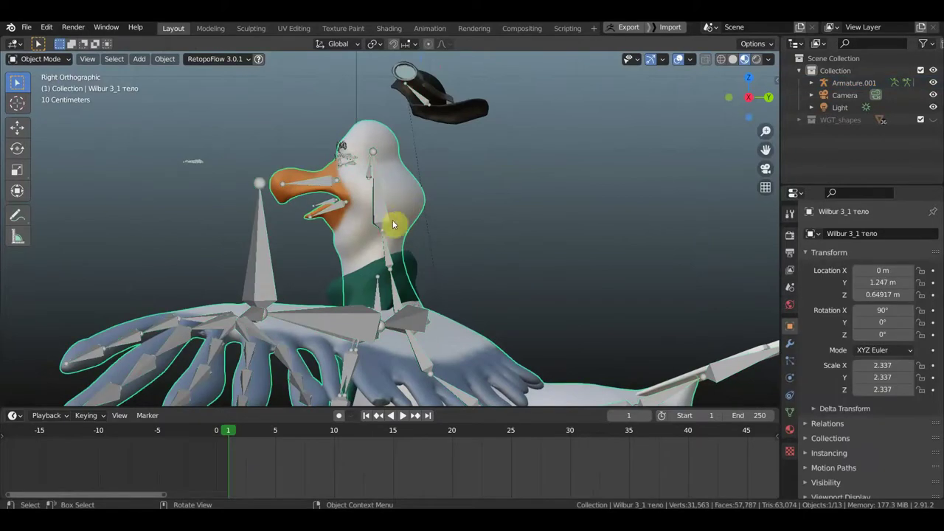
shift+click(383, 212)
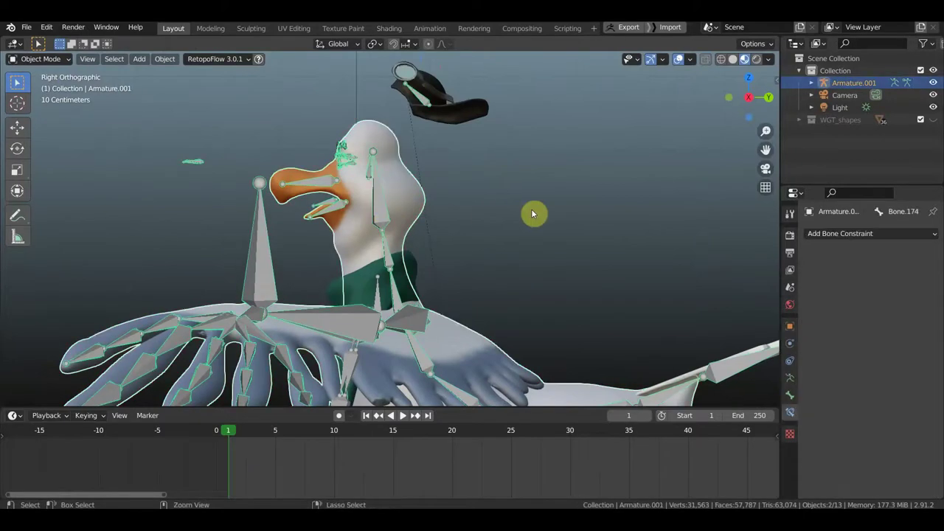
key(ctrl+p)
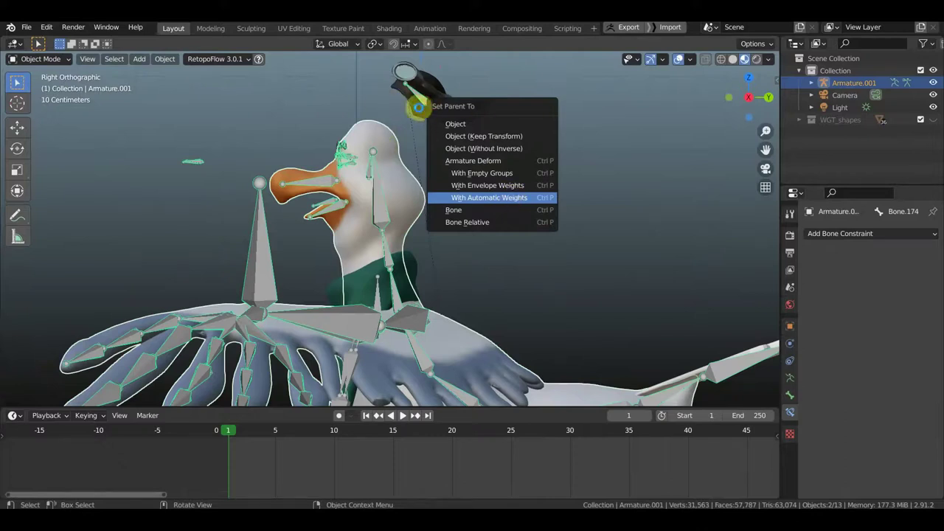
key(Return)
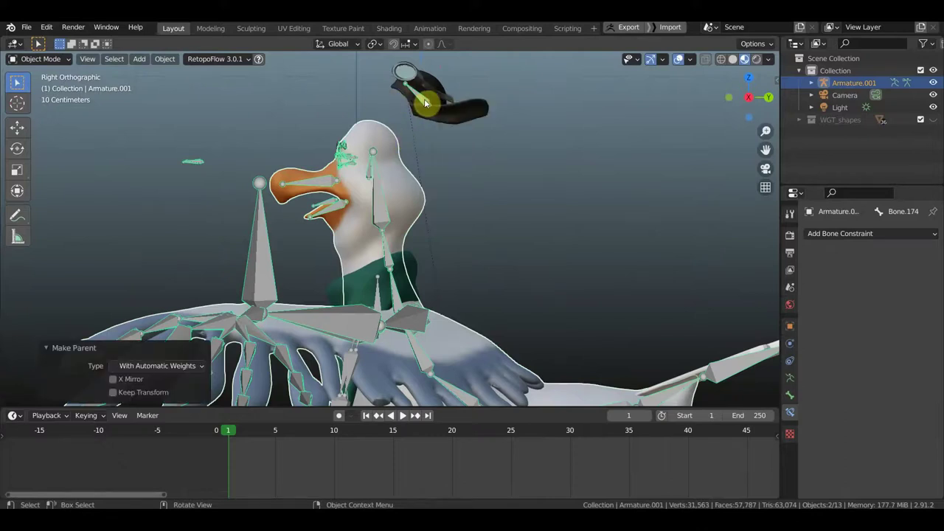
click(429, 108)
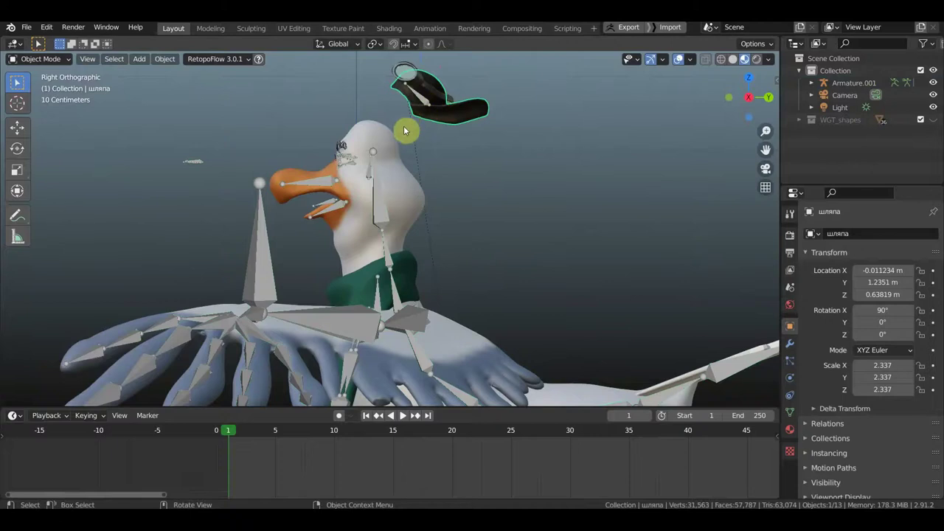
Step: In Pose Mode, move Bone.174 by Y 0.006672 m and Z 0.013345 m onto the head
click(369, 214)
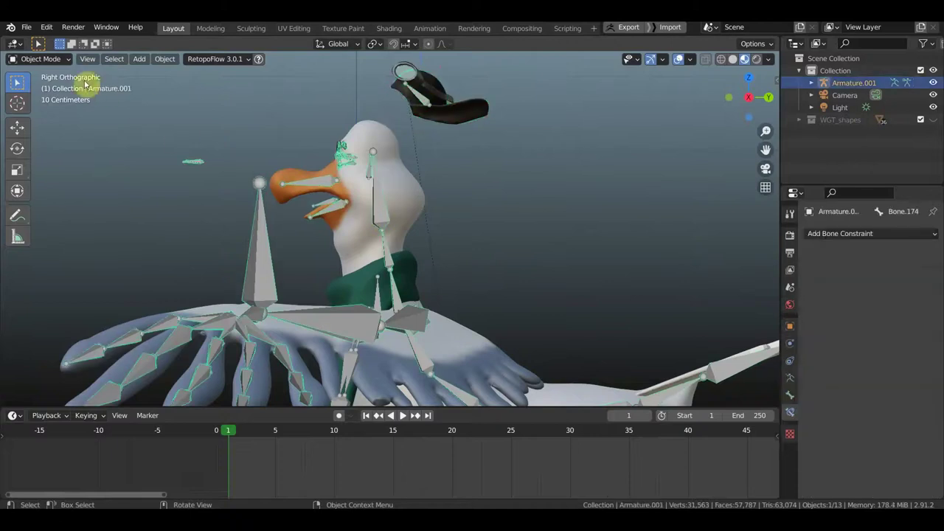
click(41, 59)
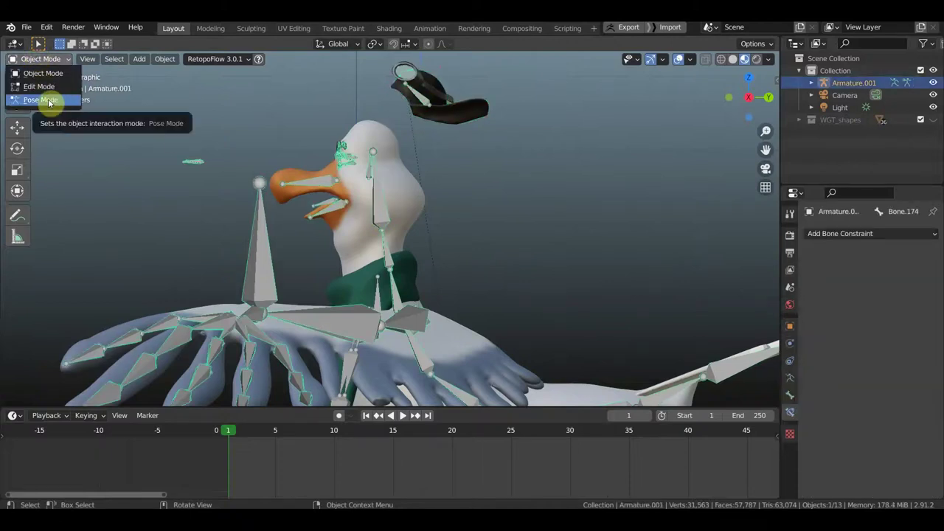
click(48, 101)
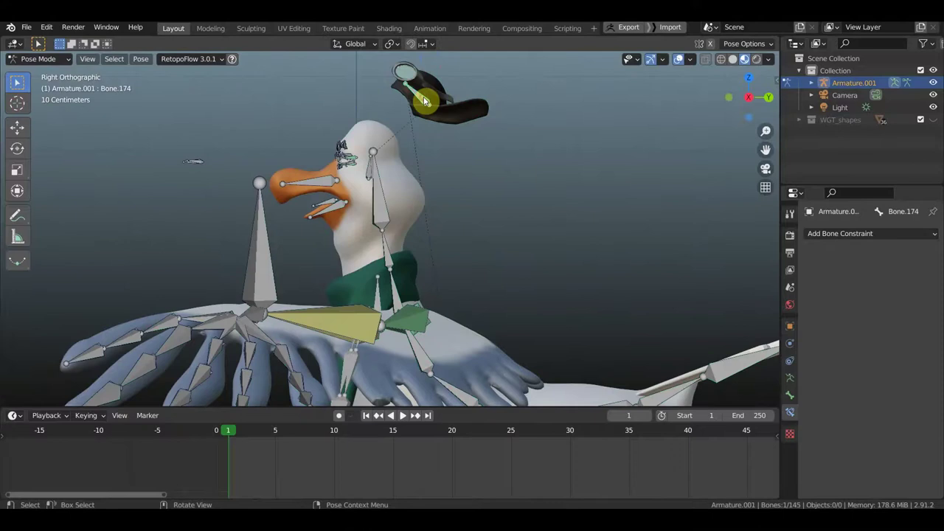
key(g)
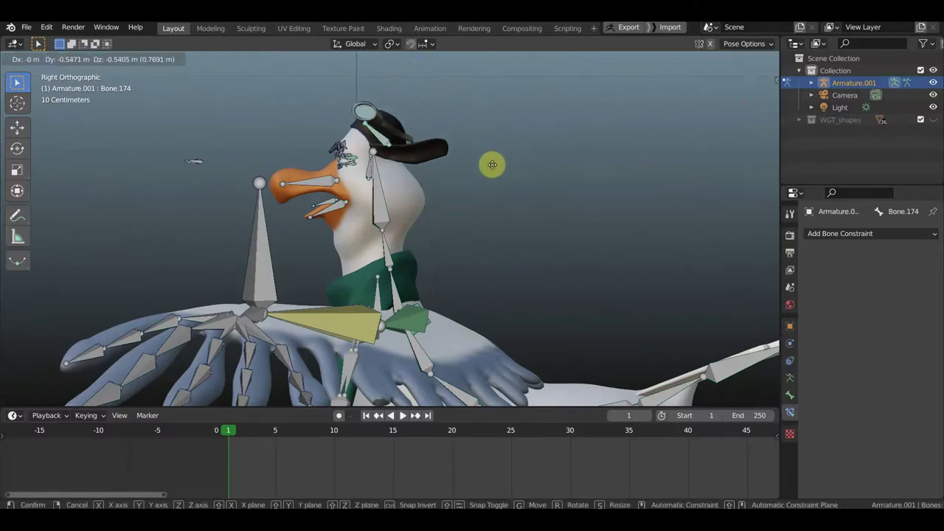
click(491, 164)
key(g)
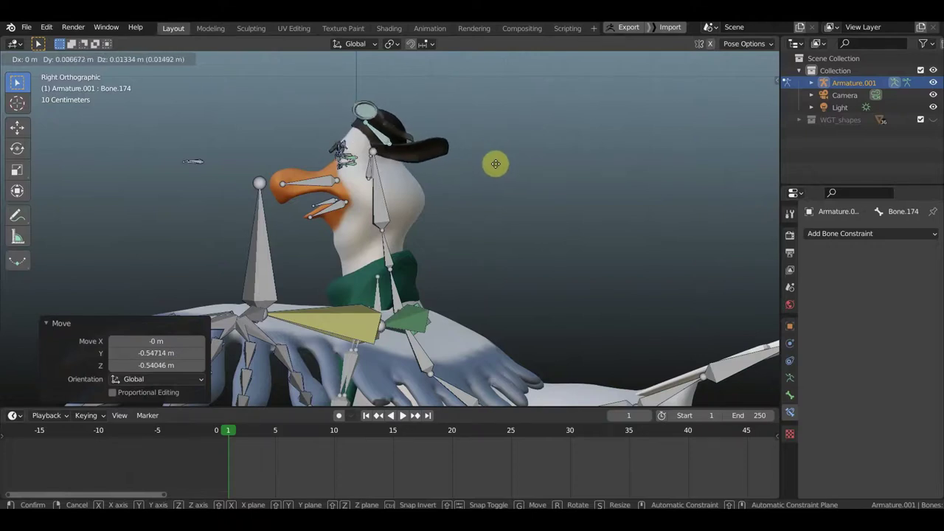
click(496, 163)
scroll(488, 163, up, 3)
mouse_move(526, 175)
middle_down()
mouse_move(576, 185)
mouse_move(571, 196)
mouse_move(533, 187)
mouse_move(571, 246)
mouse_move(504, 205)
mouse_move(395, 188)
middle_up()
scroll(545, 229, up, 3)
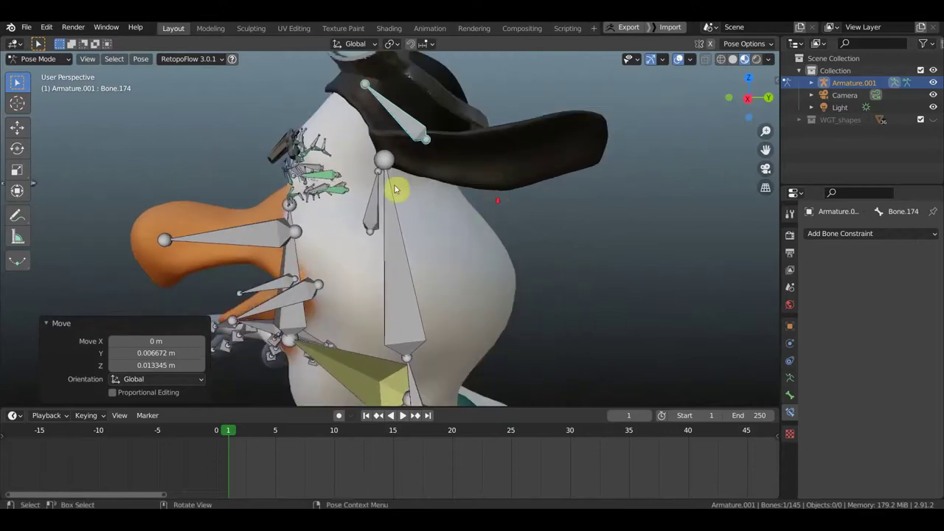
Step: Select the armature, then Wilbur 3_1 тело.001, and enter Weight Paint mode
click(38, 59)
click(46, 72)
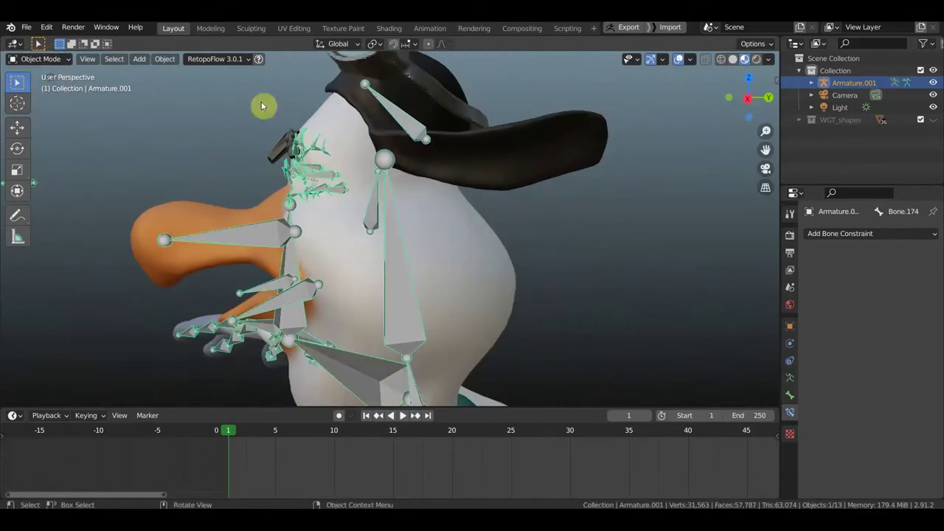
click(384, 129)
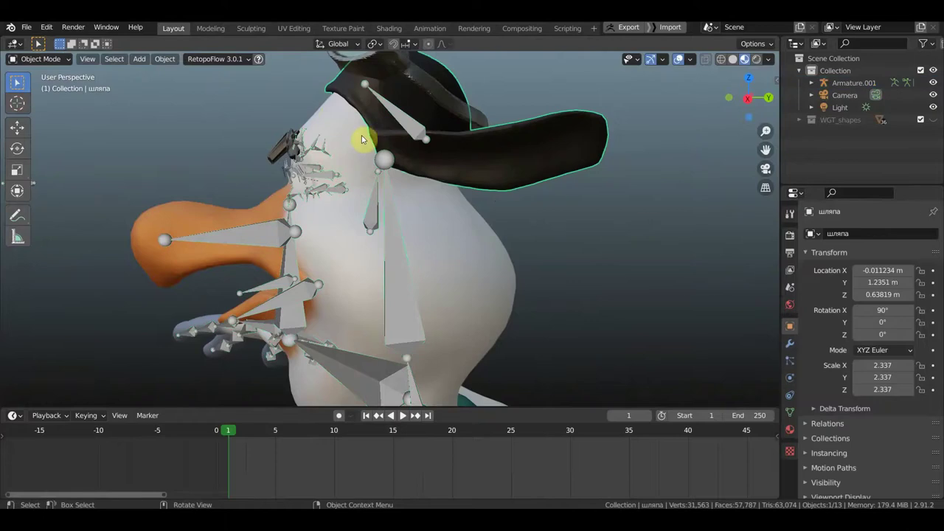
click(279, 153)
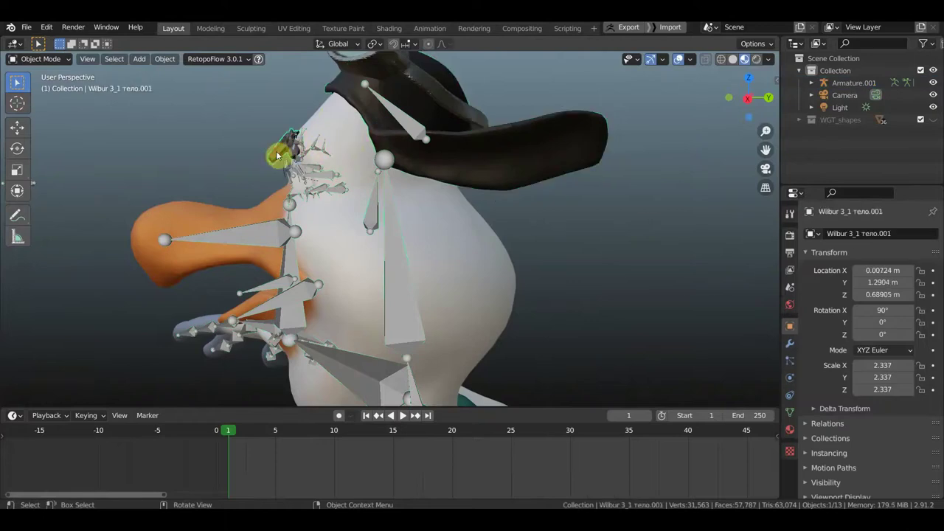
shift+click(407, 127)
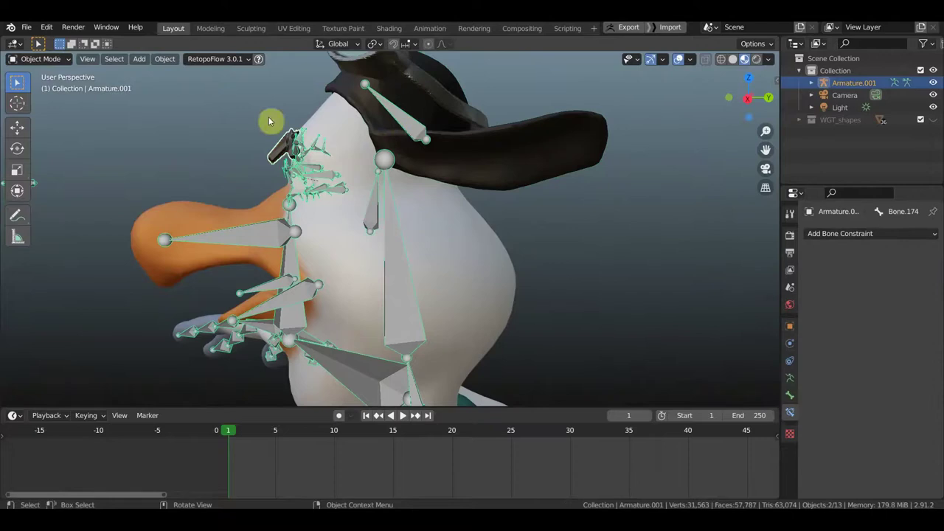
click(40, 59)
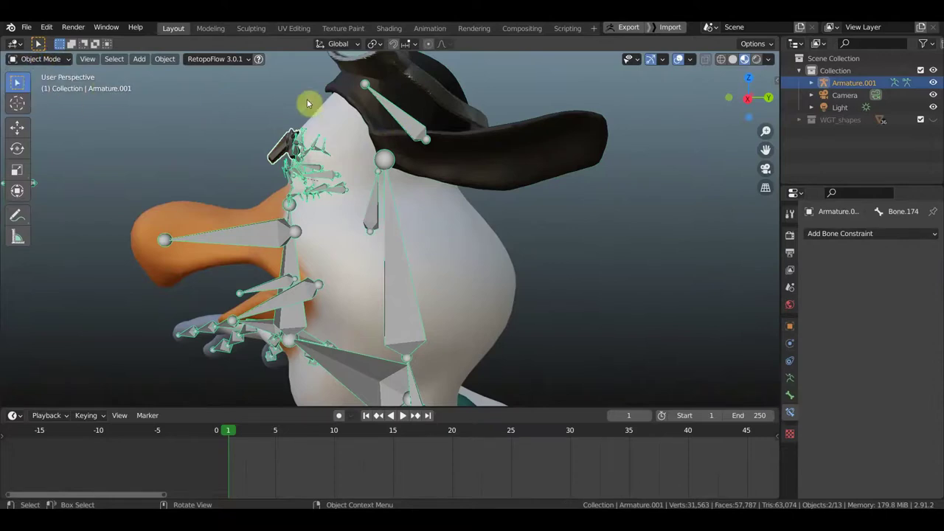
click(399, 110)
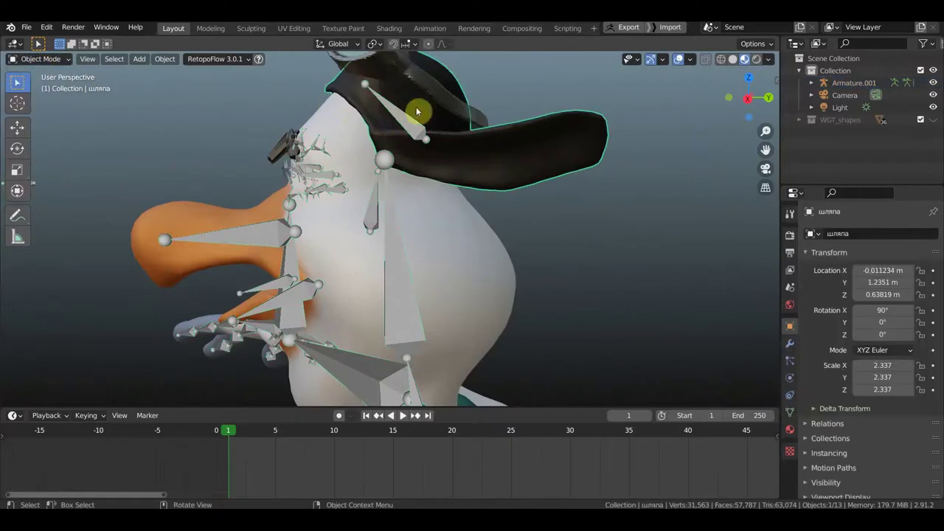
click(337, 130)
shift+click(276, 153)
click(41, 59)
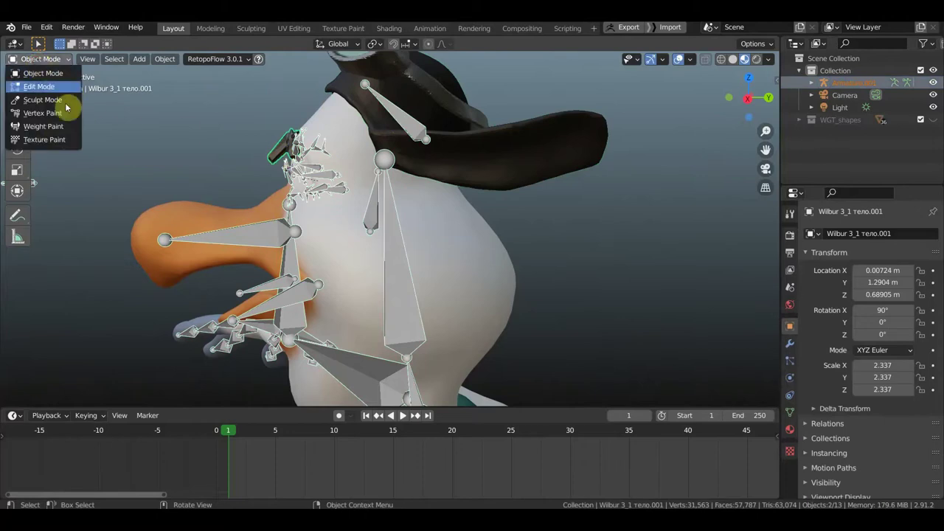
click(55, 127)
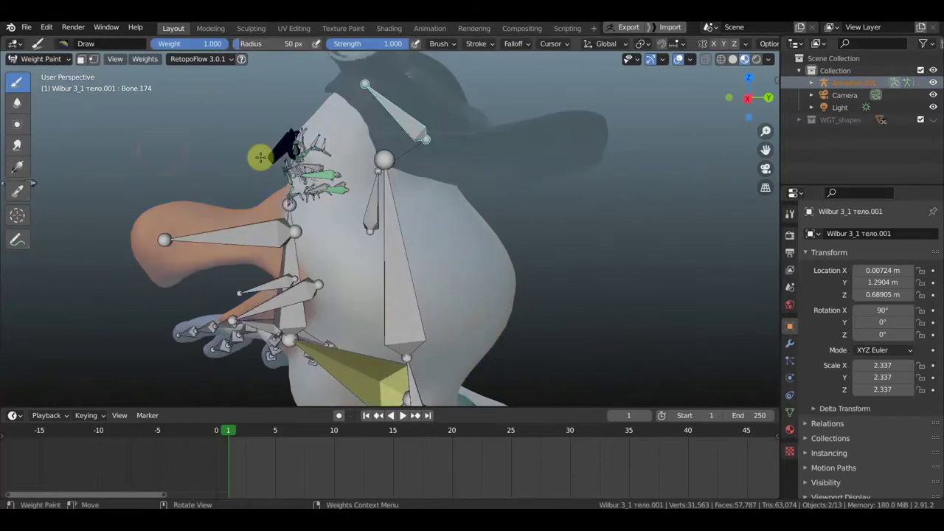
Step: Select Bone.089 and paint weight over the dark eyebrow patch
middle_drag(259, 155, 432, 143)
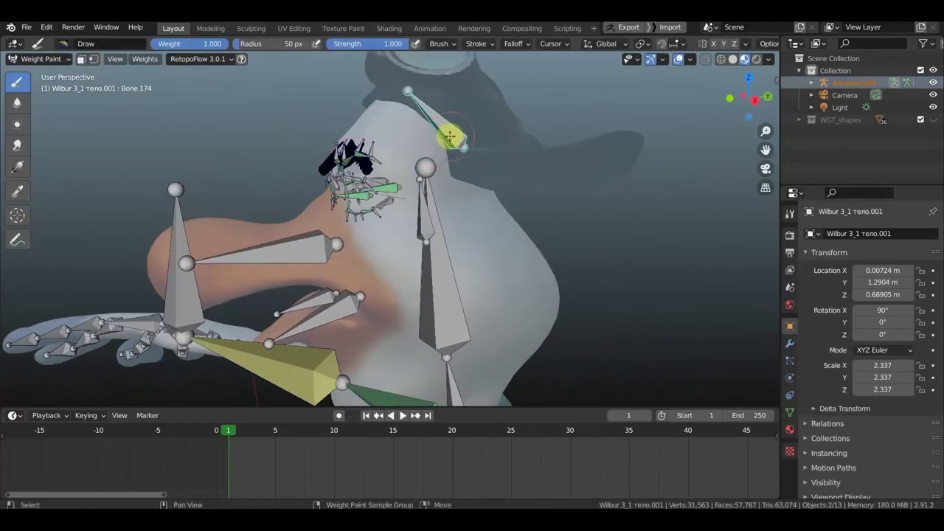
shift+click(450, 136)
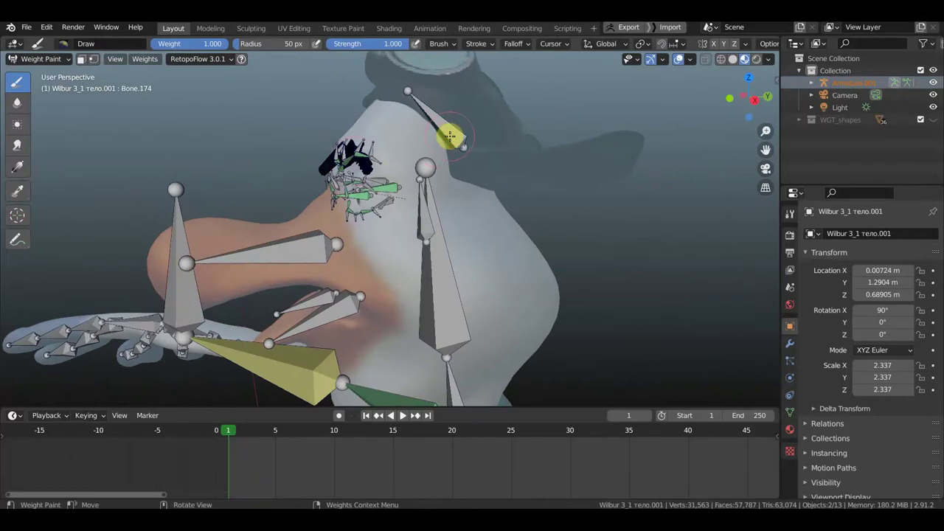
middle_drag(450, 133, 502, 138)
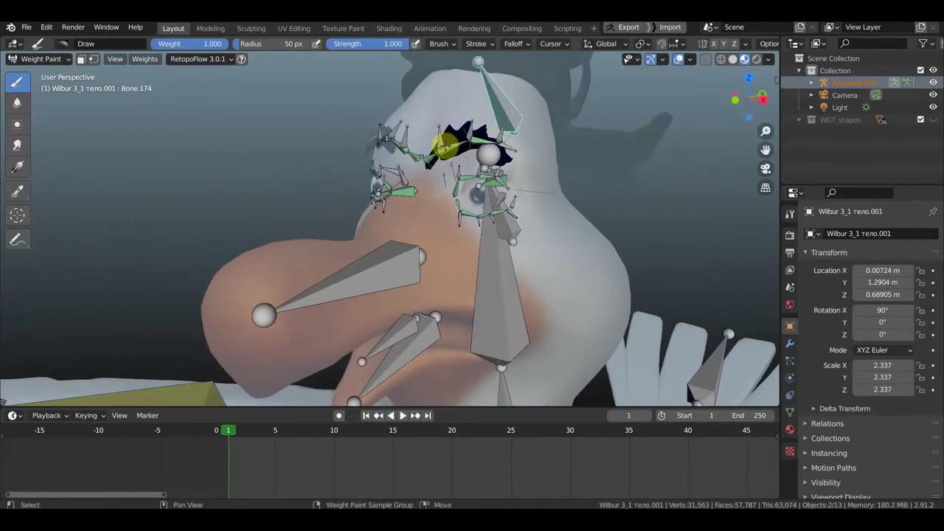
scroll(444, 146, up, 3)
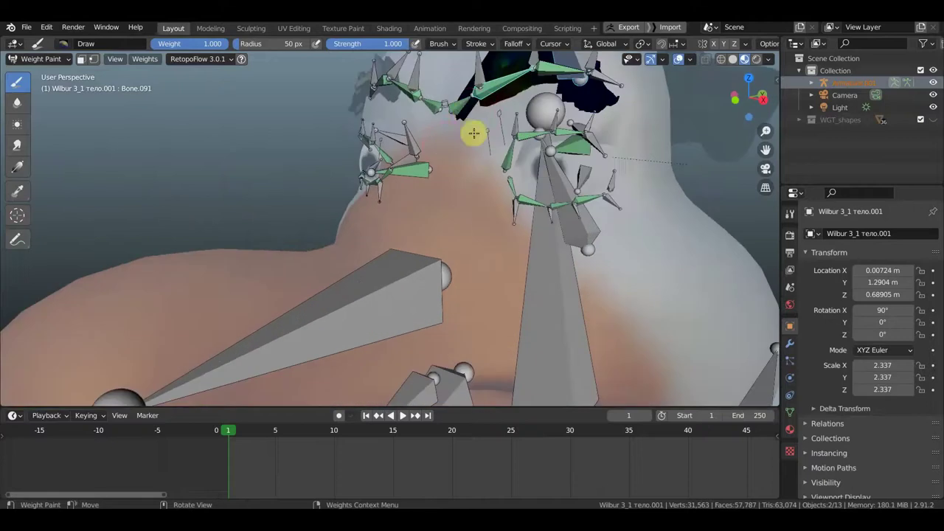
ctrl+click(458, 107)
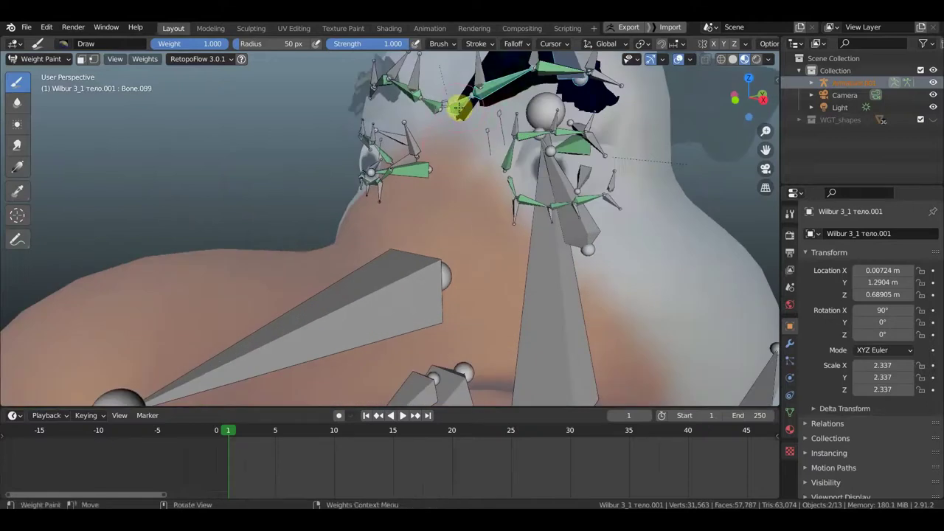
mouse_move(458, 106)
middle_down()
mouse_move(418, 111)
mouse_move(409, 136)
middle_up()
mouse_move(413, 137)
mouse_down()
mouse_move(386, 152)
mouse_move(400, 152)
mouse_move(389, 163)
mouse_move(379, 153)
mouse_move(411, 157)
mouse_up()
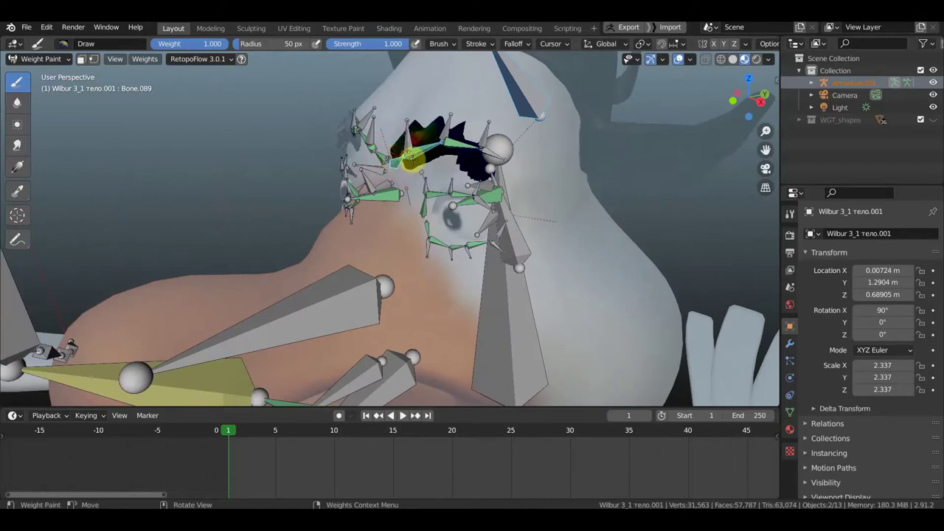
middle_drag(384, 158, 449, 132)
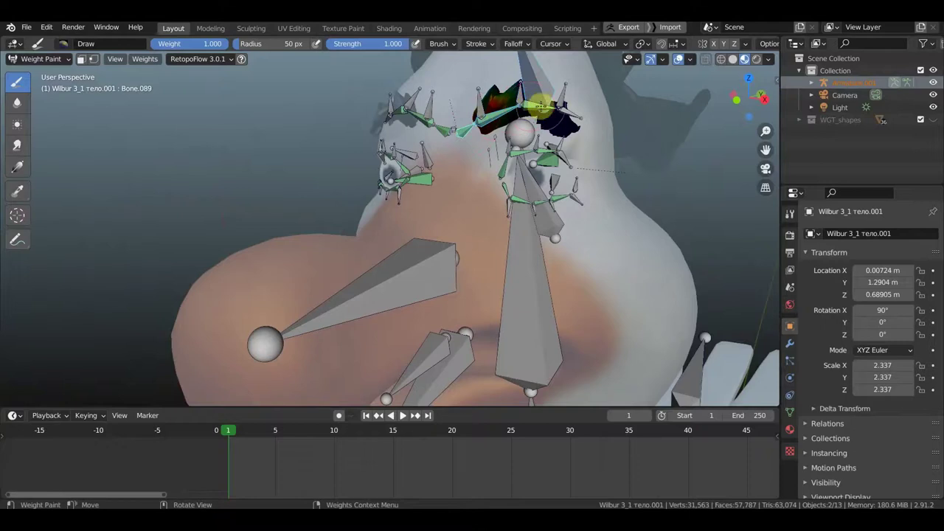
middle_drag(543, 84, 487, 94)
middle_drag(479, 96, 392, 152)
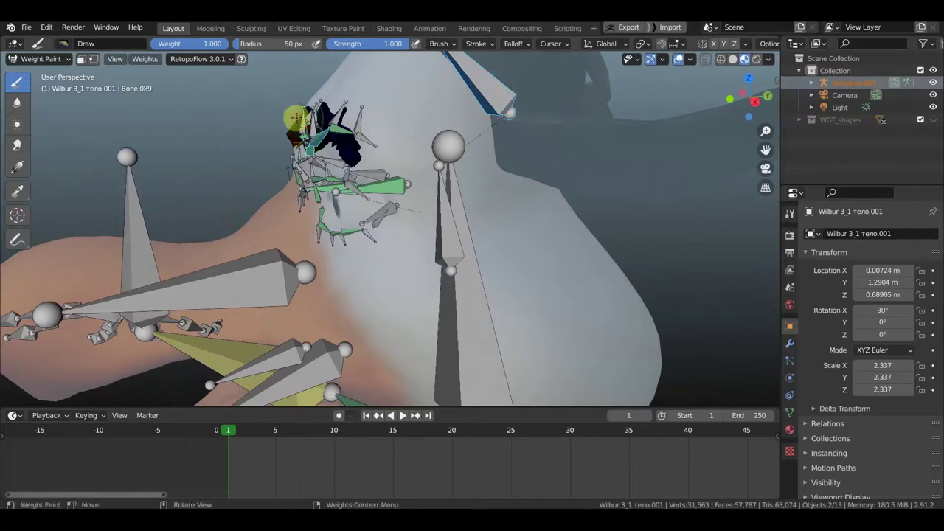
Step: Select the eyebrow bone Bone.174 to display its weights on the face
ctrl+click(306, 151)
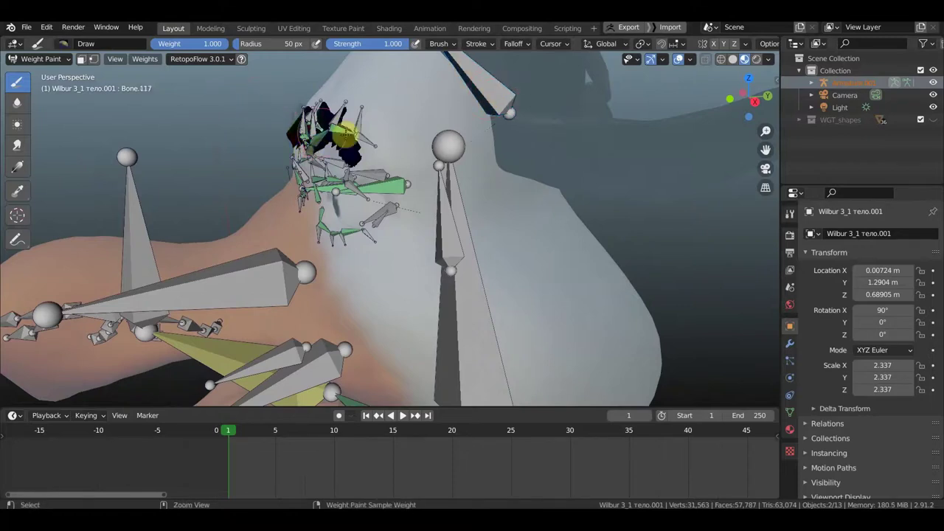
key(g)
click(308, 152)
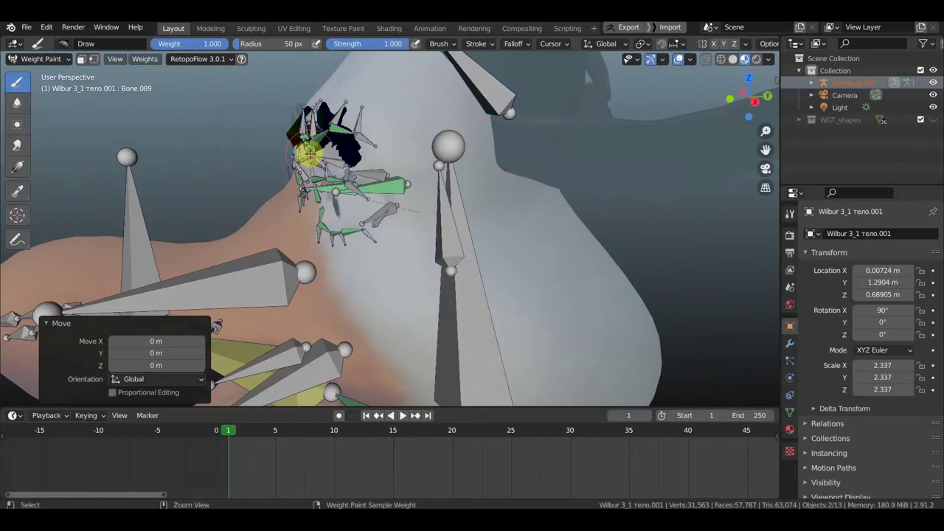
ctrl+click(325, 155)
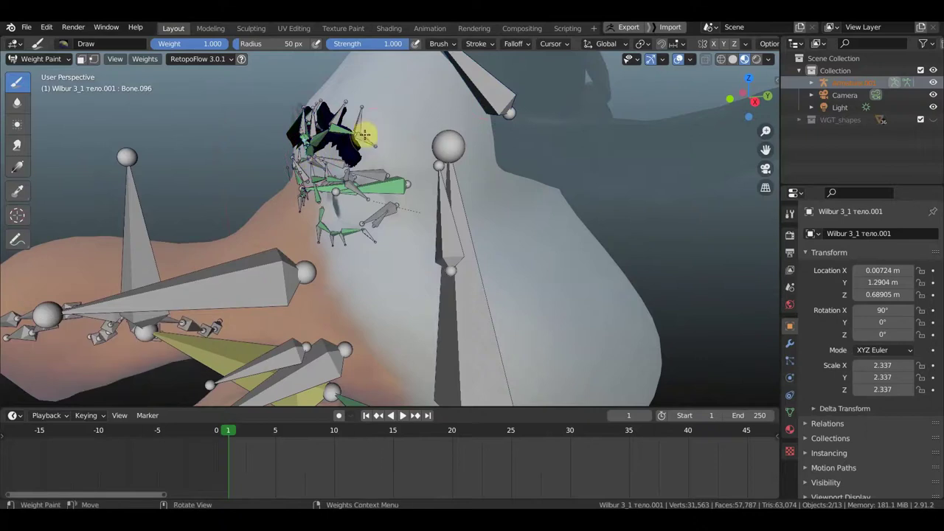
ctrl+click(494, 92)
middle_drag(495, 90, 541, 90)
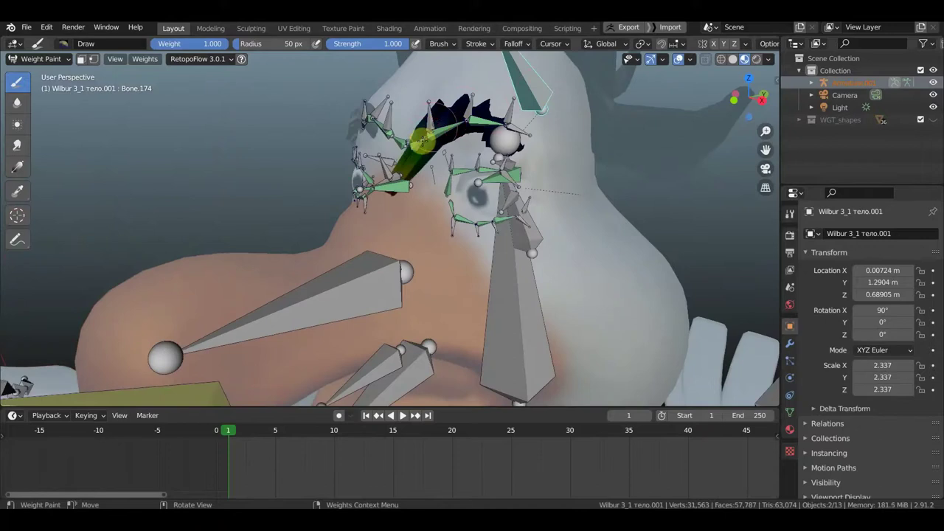
click(387, 202)
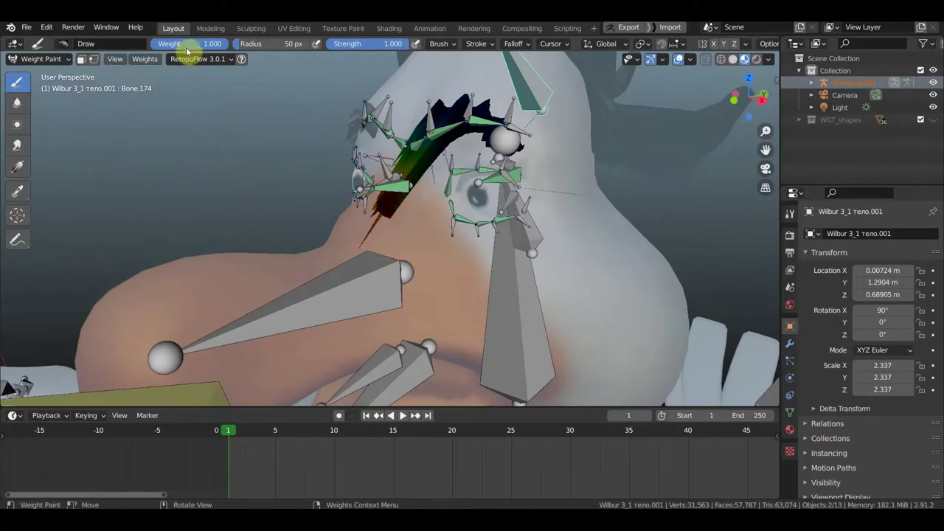
Step: Apply Weights > Levels to Bone.174's group with Offset -1.000
click(145, 62)
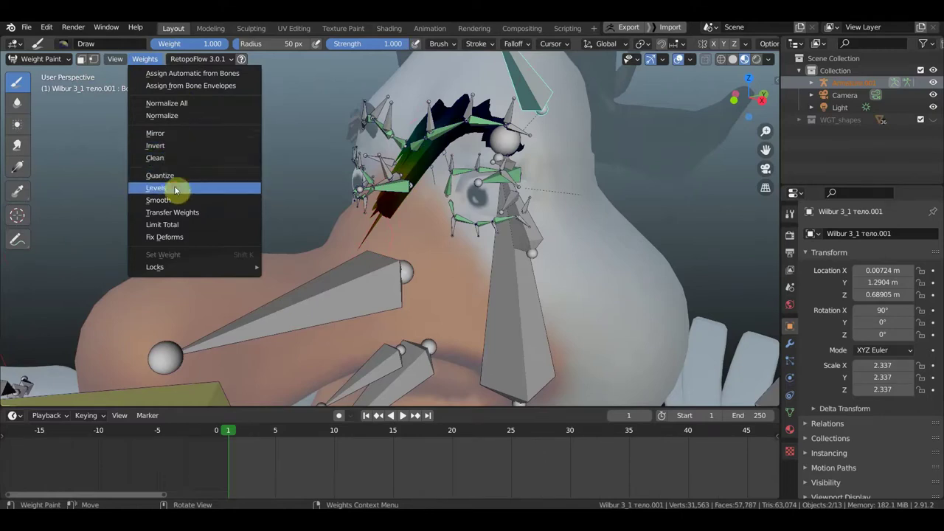
click(170, 187)
drag(160, 379, 136, 378)
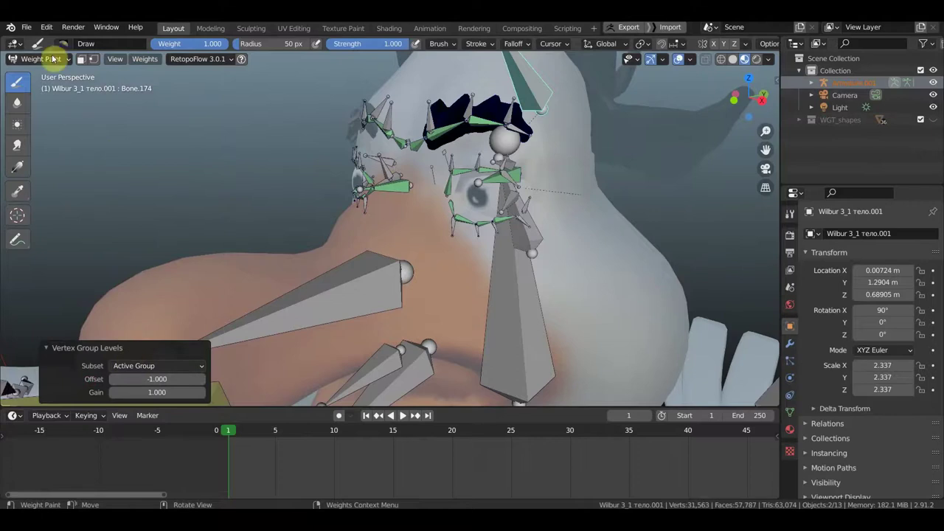
click(53, 59)
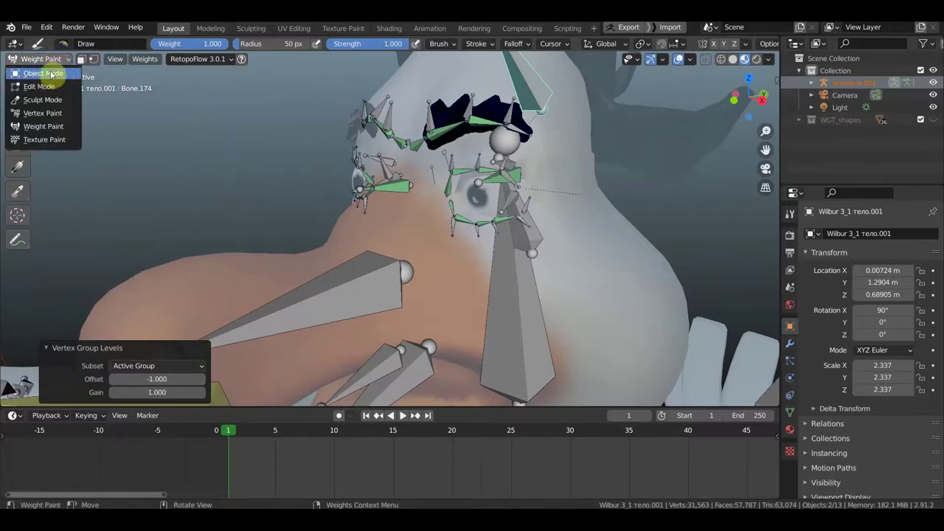
Step: Select the goose's rig in Object Mode and switch it into Pose Mode
click(51, 74)
click(534, 95)
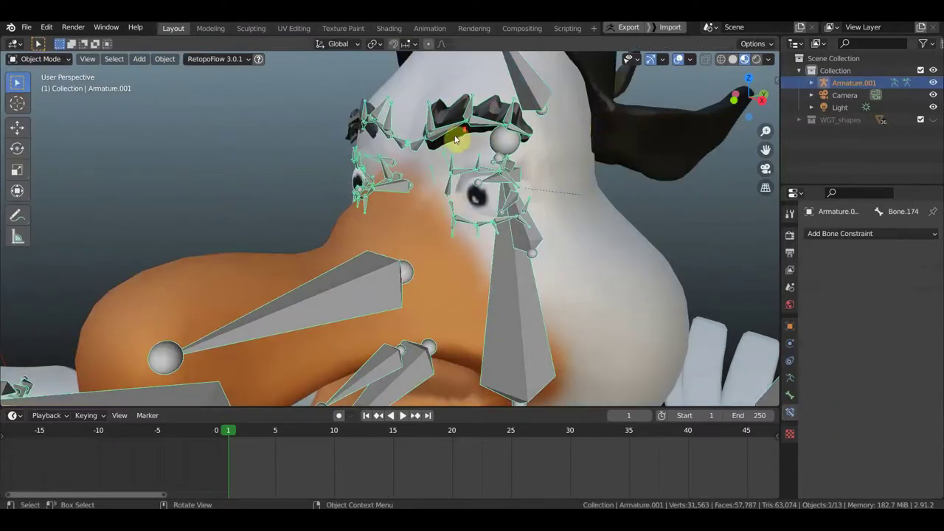
scroll(435, 153, down, 5)
click(48, 59)
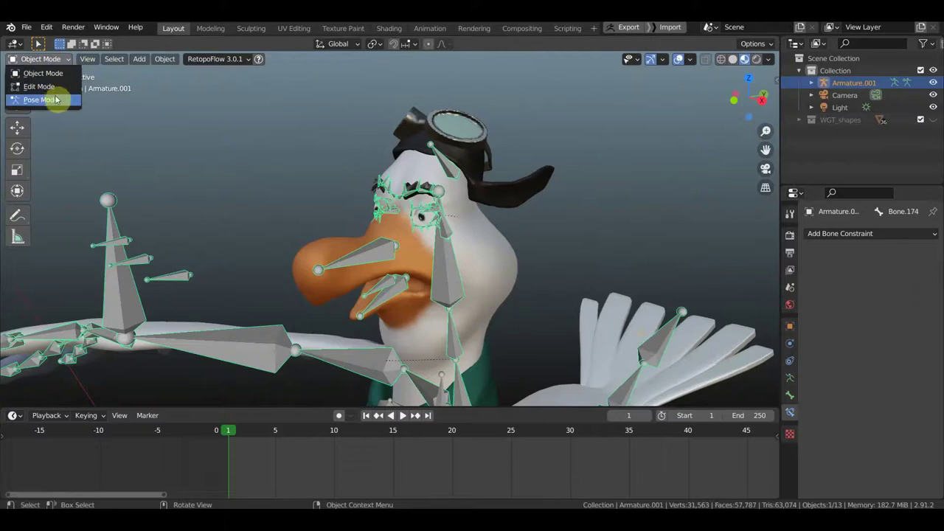
click(36, 99)
Step: Tilt the hat bone, undo the tilt, and return to Object Mode
middle_drag(494, 170, 433, 164)
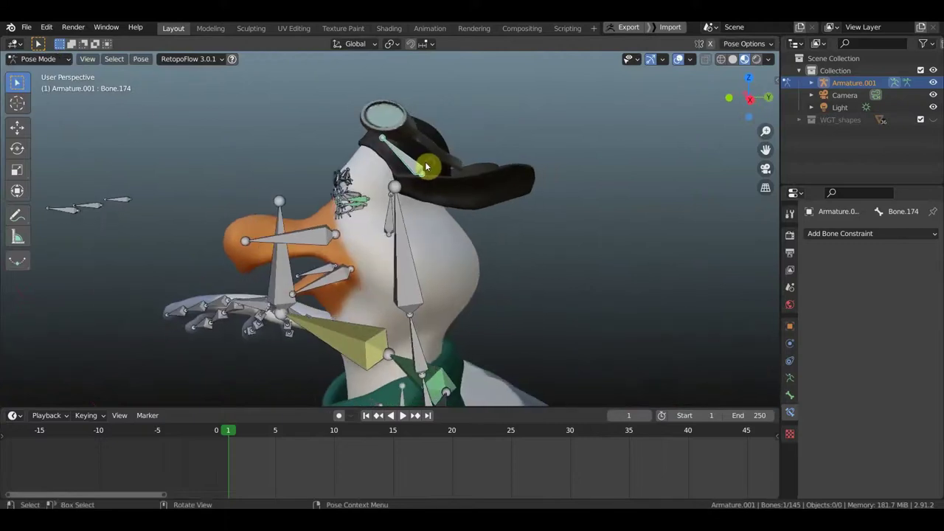
key(r)
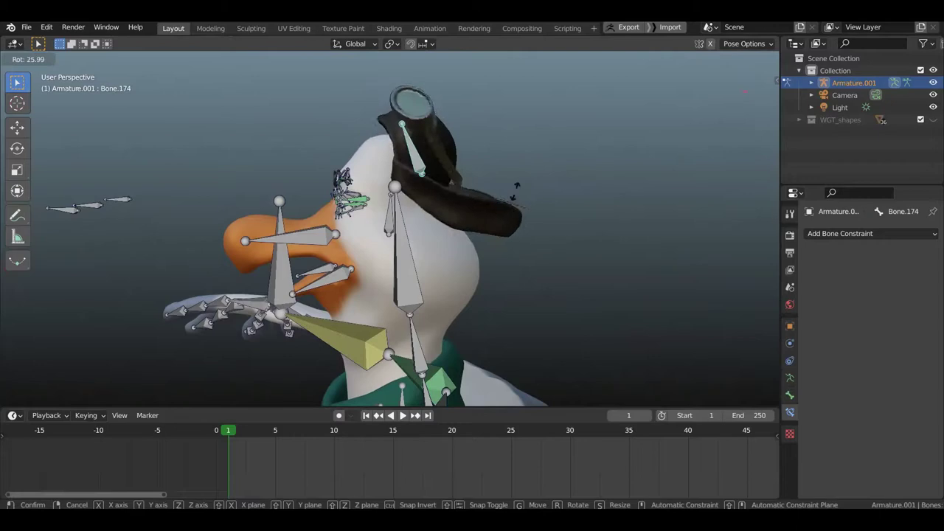
click(493, 197)
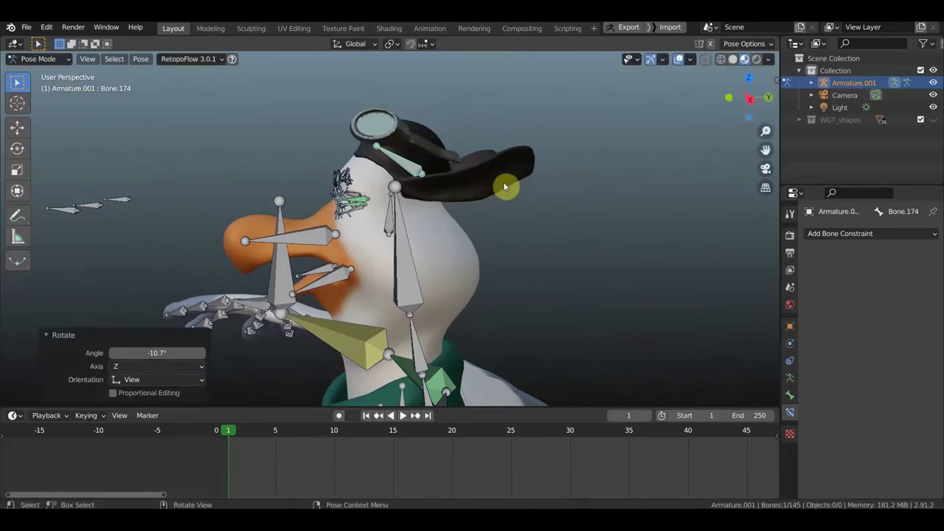
key(ctrl+z)
key(ctrl+Tab)
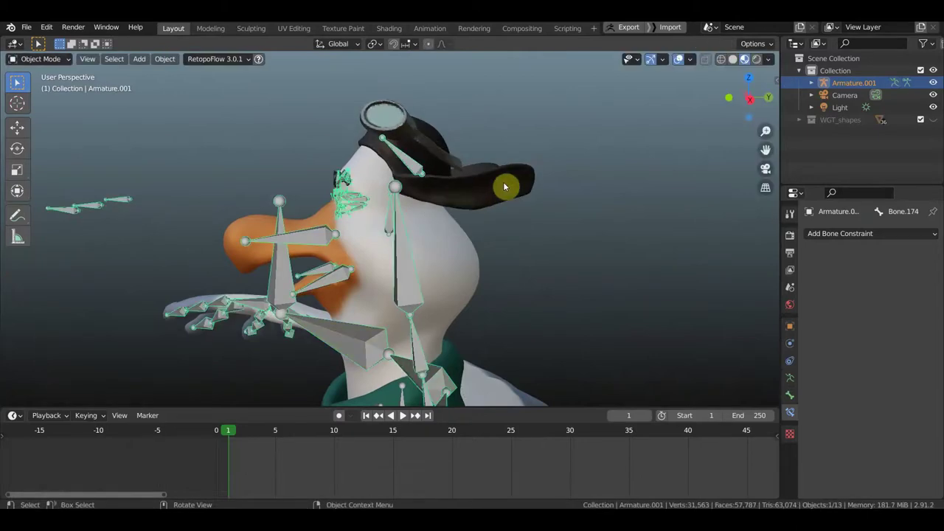
shift+middle_drag(601, 269, 649, 145)
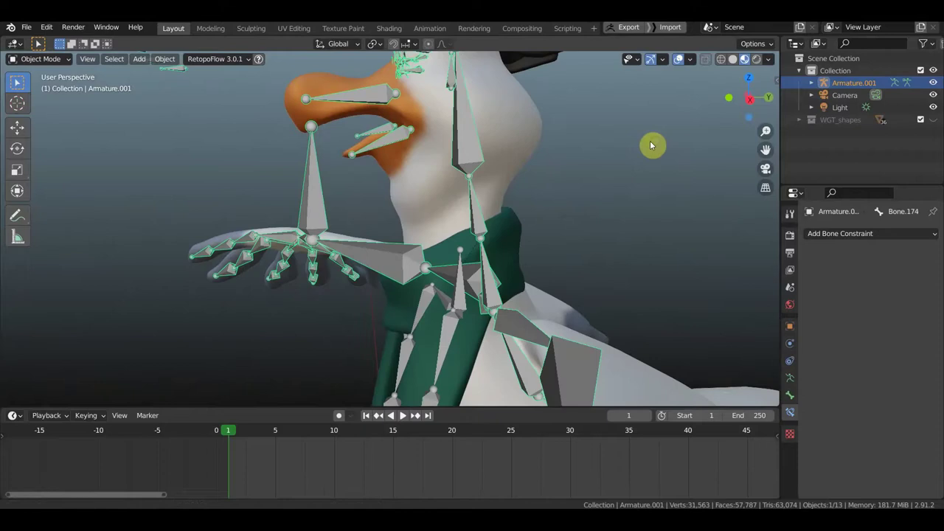
Step: Orbit to show the body and right wing, and make the body rig Armature.001 active
scroll(646, 143, down, 2)
mouse_move(613, 192)
middle_down()
mouse_move(661, 190)
mouse_move(628, 181)
middle_up()
scroll(491, 257, up, 1)
scroll(476, 268, up, 1)
scroll(472, 280, up, 2)
shift+click(470, 284)
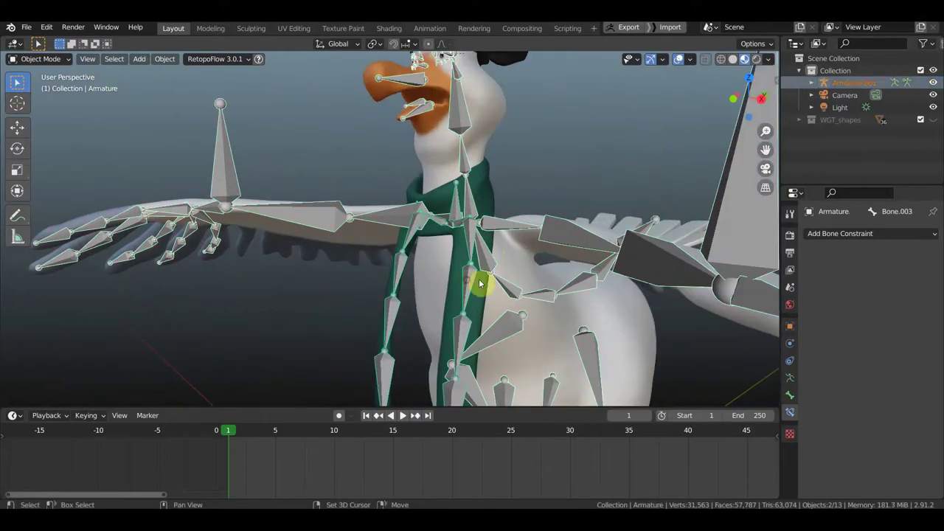
Step: Face the goose head-on in Front Orthographic view, zoomed out to show it whole
scroll(488, 252, down, 1)
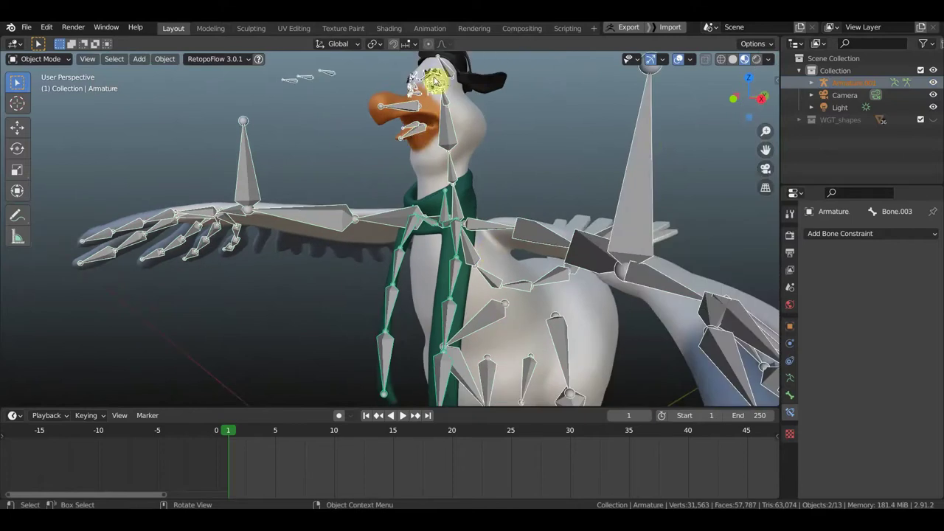
middle_drag(546, 146, 544, 179)
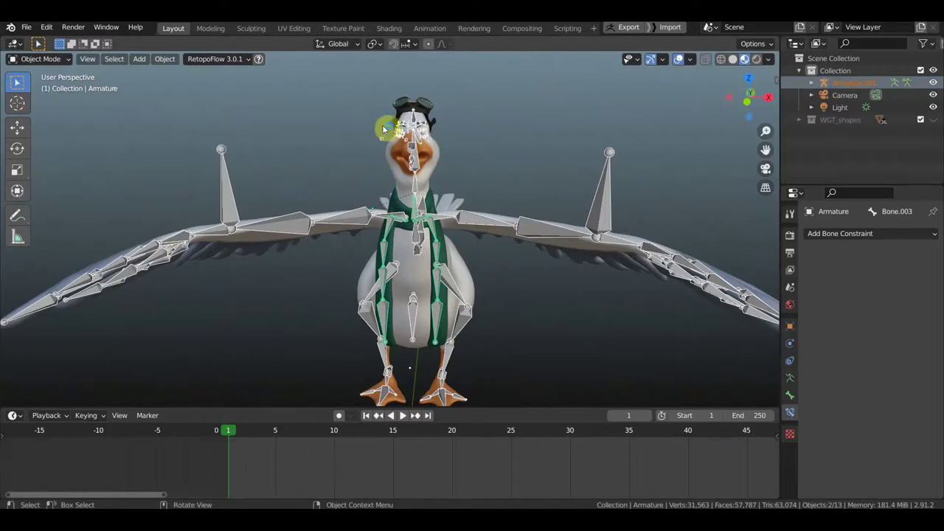
key(KP_1)
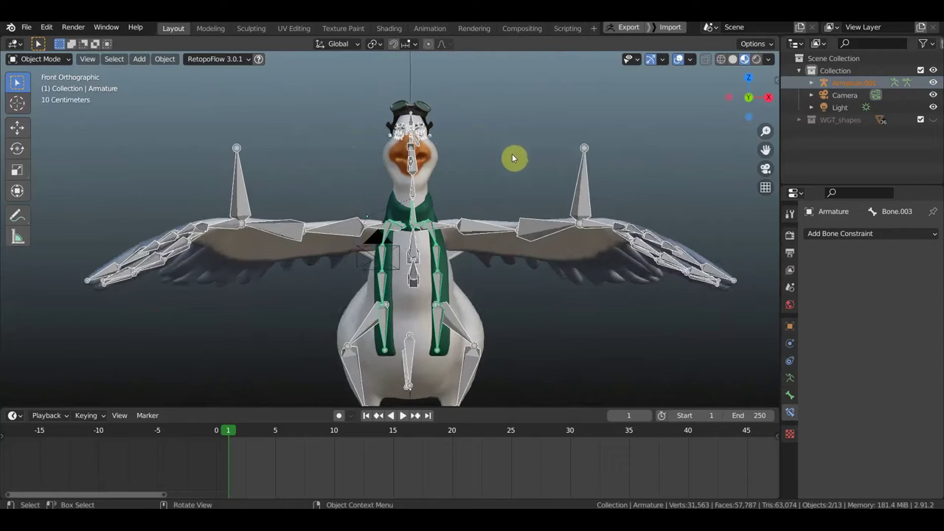
scroll(510, 143, down, 1)
scroll(508, 128, down, 1)
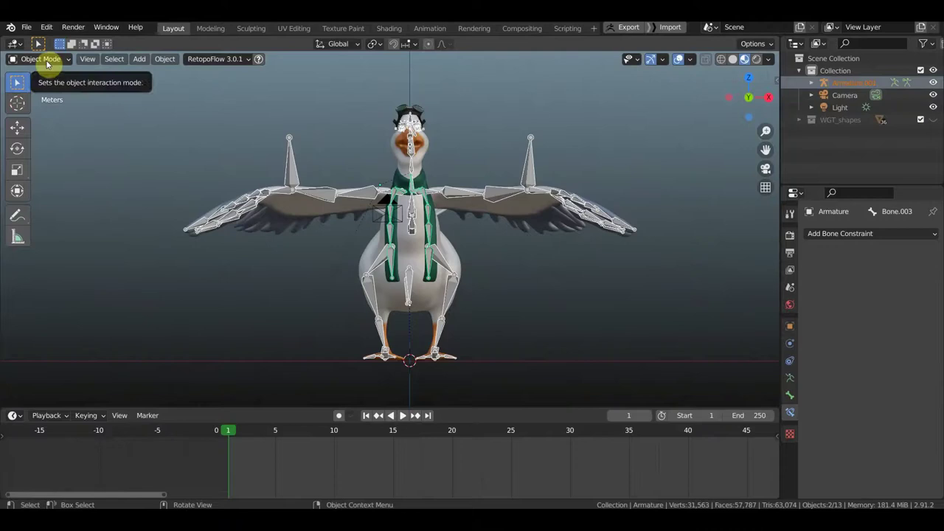
click(45, 59)
Step: Switch Armature.001 into Pose Mode and view the goose from the side
click(46, 97)
scroll(353, 196, up, 3)
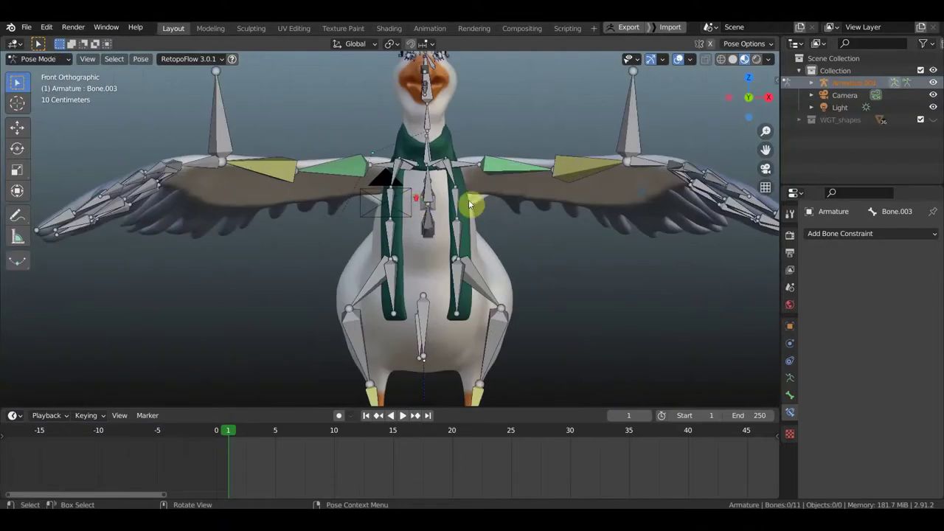
scroll(495, 207, down, 2)
mouse_move(386, 228)
middle_down()
mouse_move(539, 246)
mouse_move(512, 246)
middle_up()
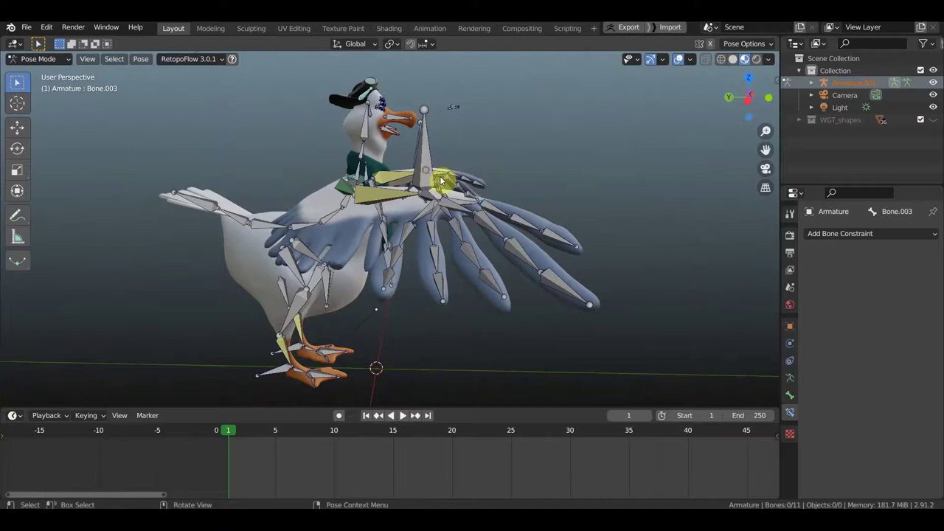
Step: Move wing control Bone.106 down beside the feet (X 2.1241 m, Z -2.6944 m)
click(472, 200)
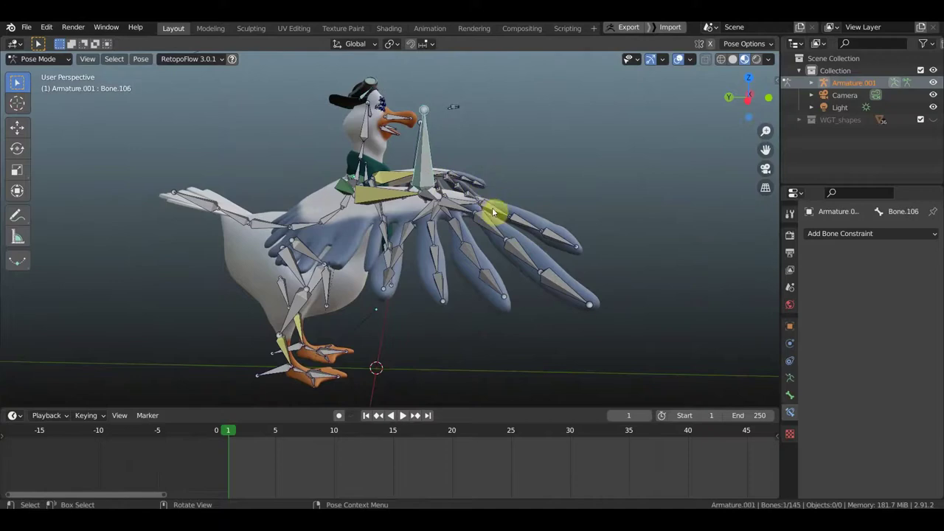
key(g)
click(392, 248)
middle_drag(392, 249, 270, 235)
key(g)
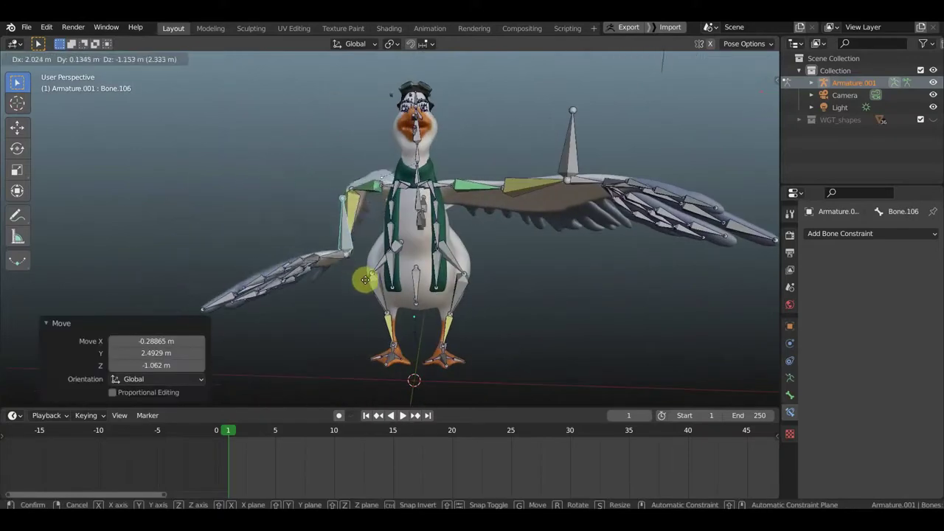
click(358, 320)
mouse_move(358, 320)
middle_down()
mouse_move(521, 287)
mouse_move(552, 291)
mouse_move(443, 312)
middle_up()
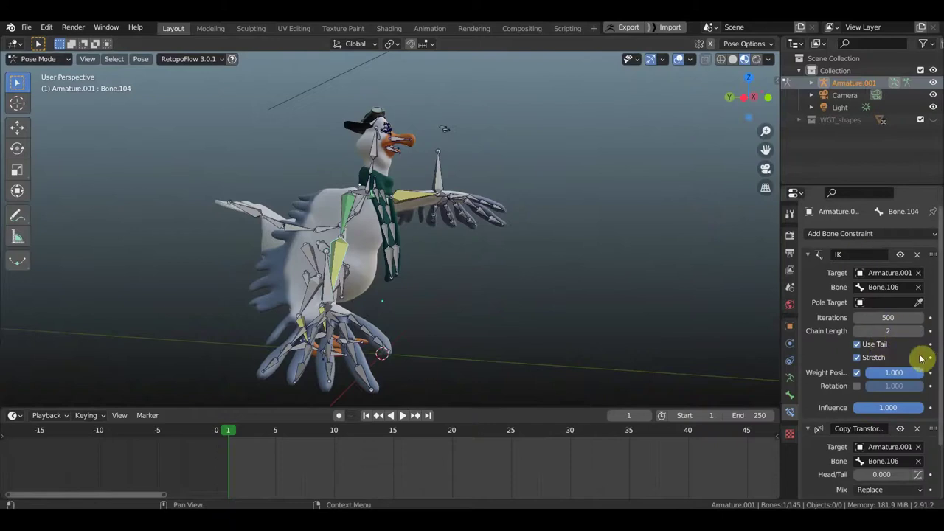
Step: Set the IK Chain Length to 3 and rotate control bone Bone.106
click(917, 331)
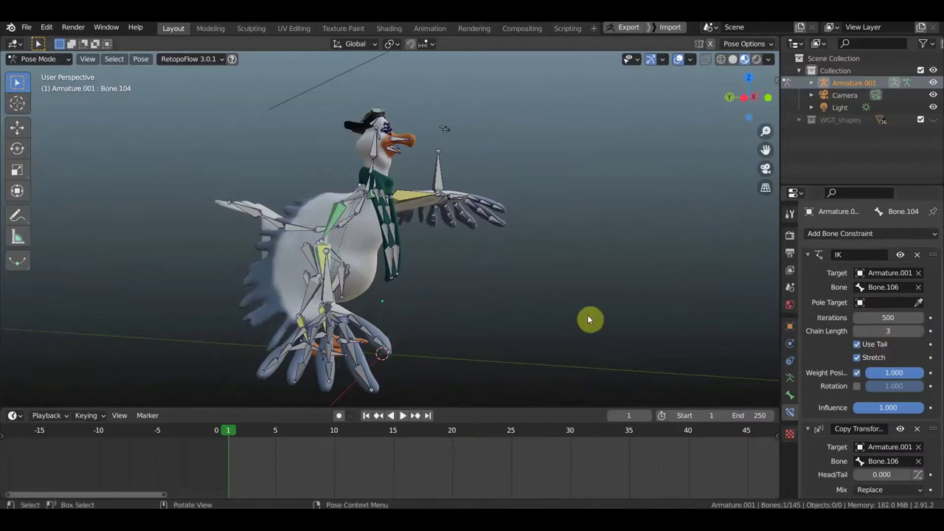
middle_drag(415, 277, 444, 281)
click(419, 308)
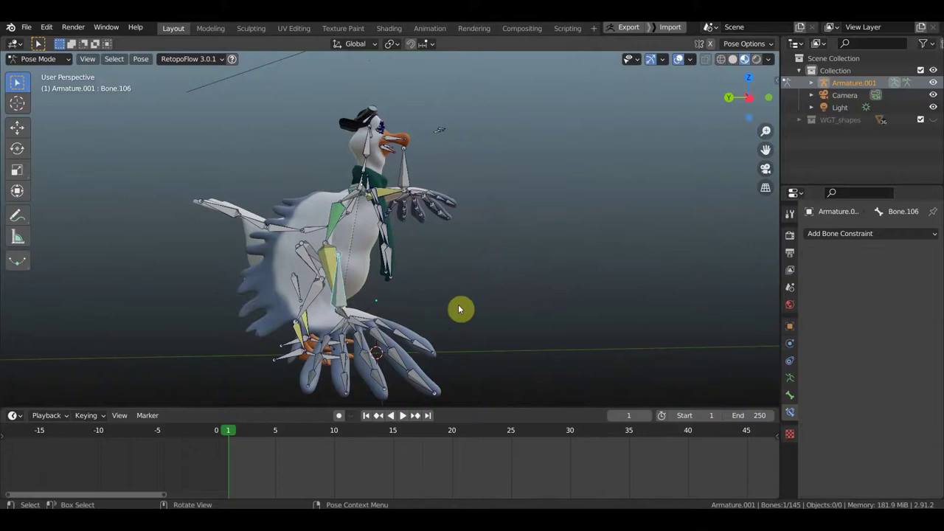
key(r)
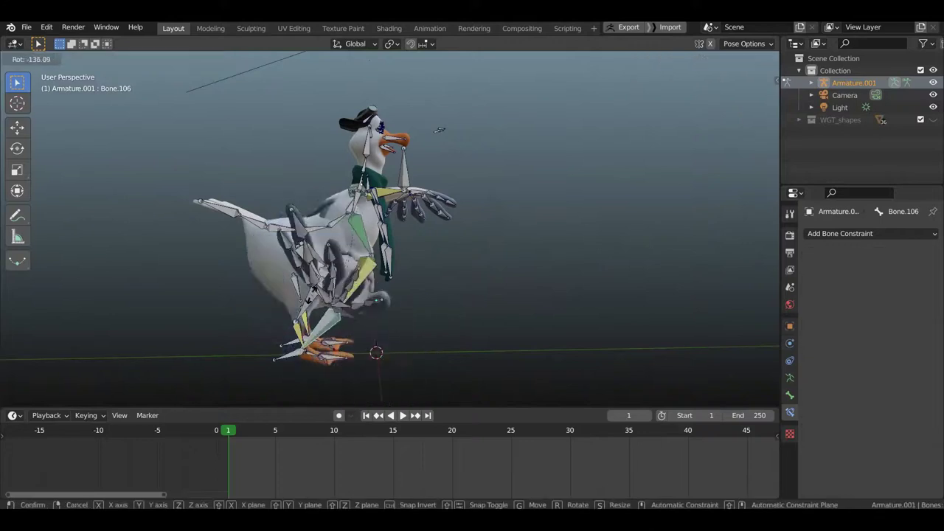
click(378, 306)
Step: Rotate the wing bones further and lower Copy Transforms influence to 0.116
mouse_move(379, 306)
middle_down()
mouse_move(253, 306)
mouse_move(419, 281)
mouse_move(526, 288)
mouse_move(512, 304)
middle_up()
key(r)
click(290, 281)
key(r)
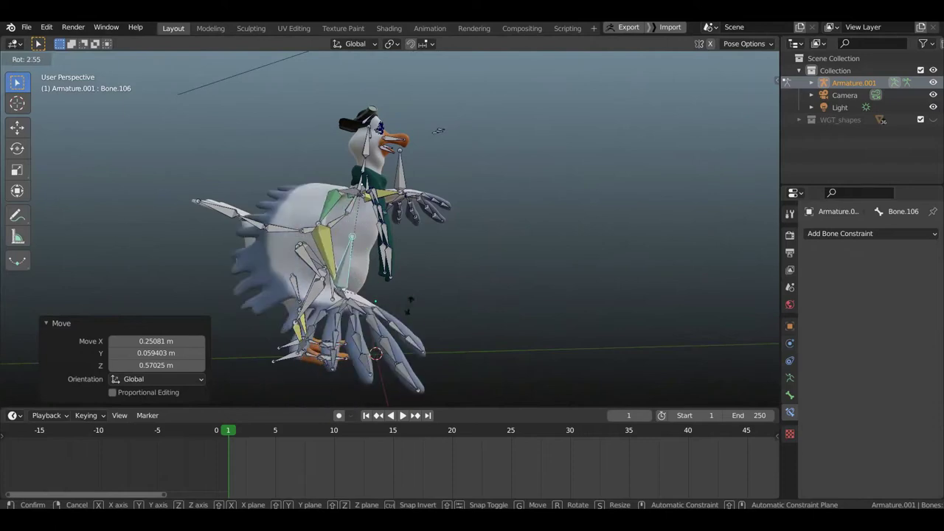
click(375, 301)
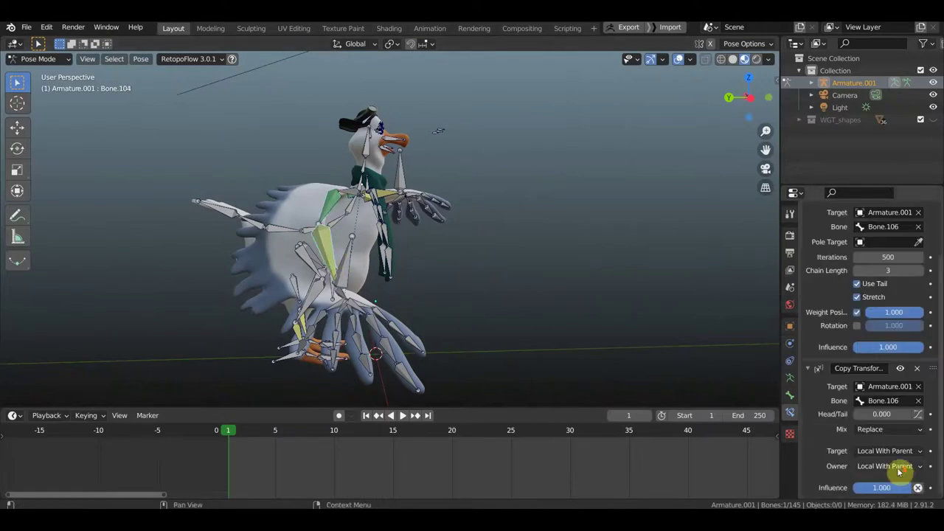
drag(914, 488, 874, 488)
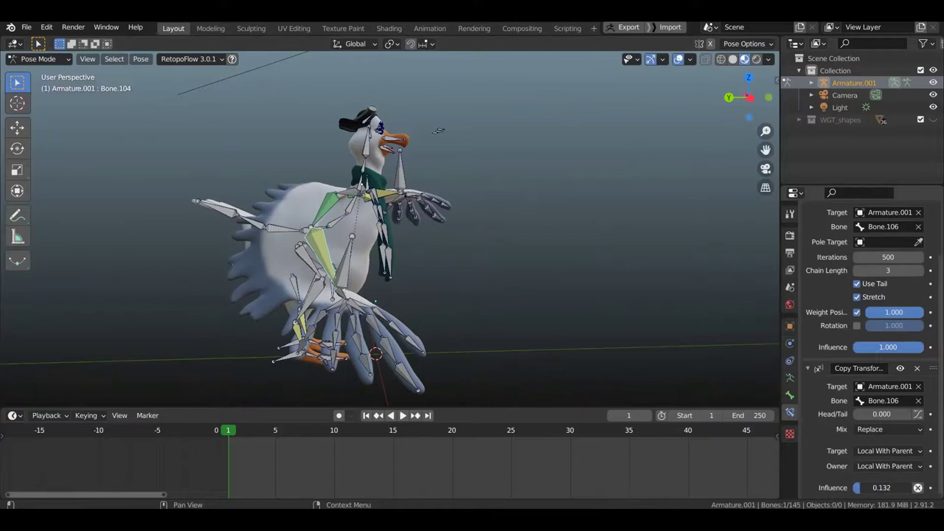
middle_drag(694, 332, 334, 267)
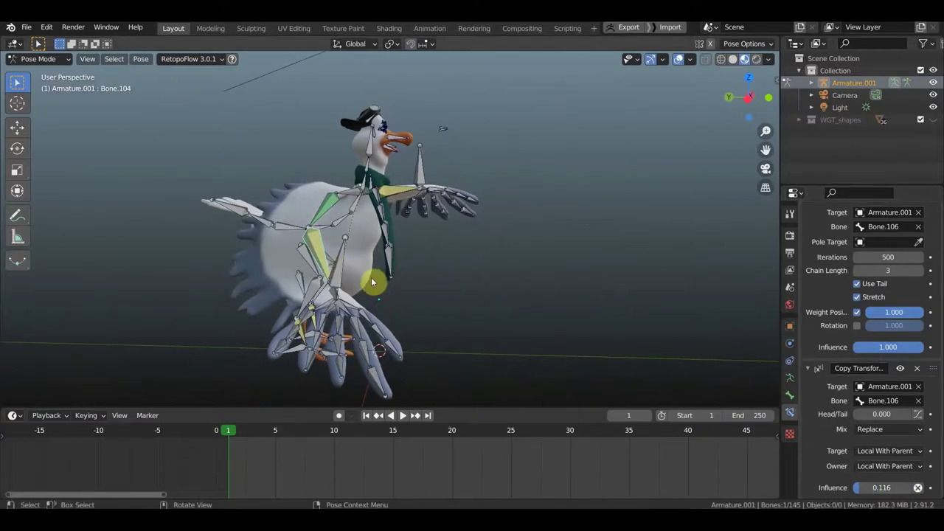
Step: Rotate the leg and arm bones, setting the arm at 59.8°
click(373, 283)
key(r)
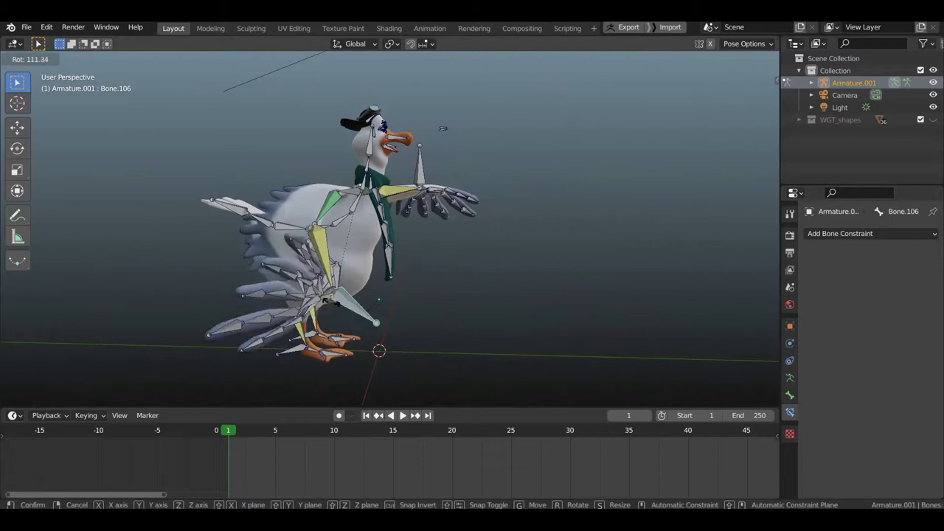
click(331, 303)
mouse_move(332, 303)
middle_down()
mouse_move(208, 404)
mouse_move(462, 311)
middle_up()
key(r)
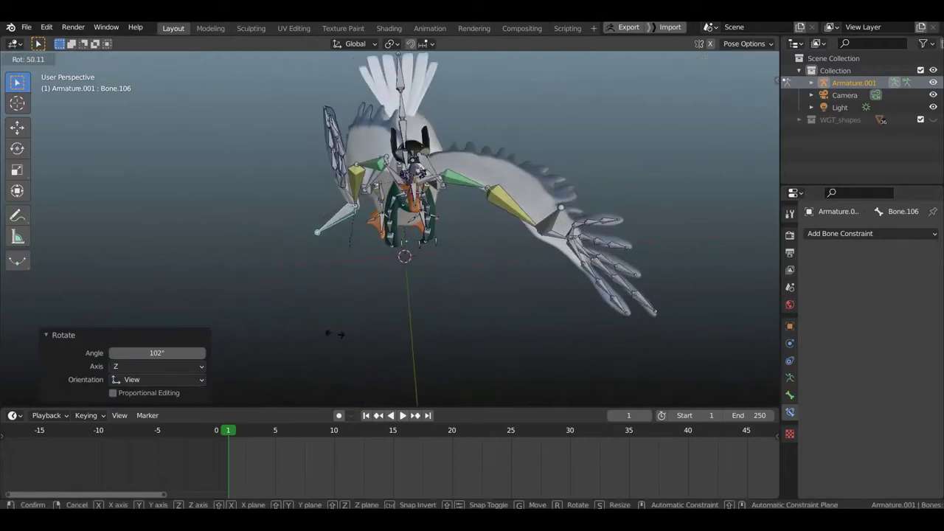
click(334, 334)
Step: Rotate the neck-area bone to -13° and the chest bone Bone.102 to -33.4°
mouse_move(441, 281)
middle_down()
mouse_move(519, 225)
mouse_move(399, 234)
middle_up()
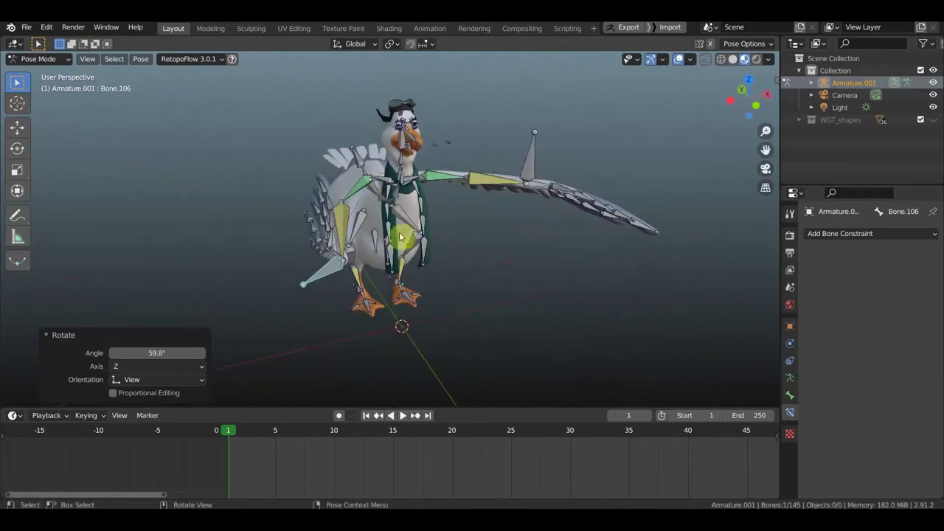
mouse_move(387, 194)
middle_down()
mouse_move(381, 232)
mouse_move(382, 156)
middle_up()
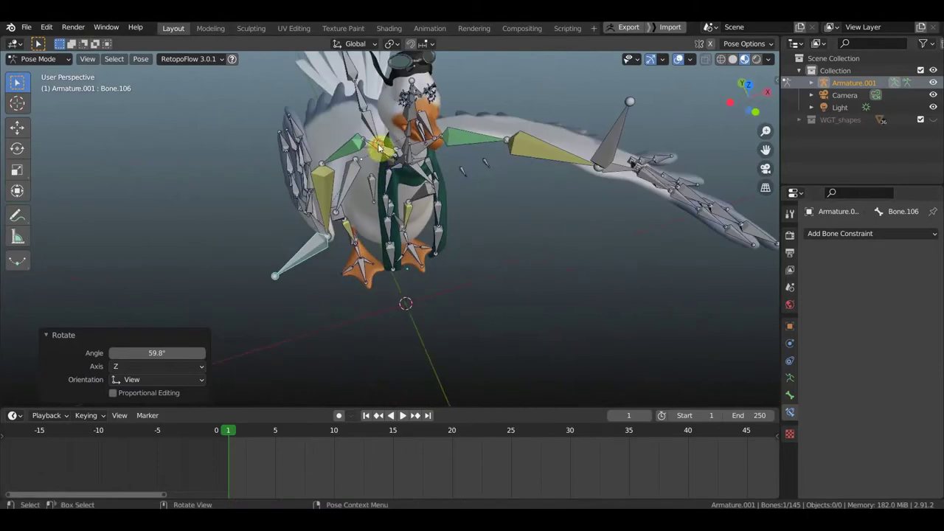
click(373, 146)
key(r)
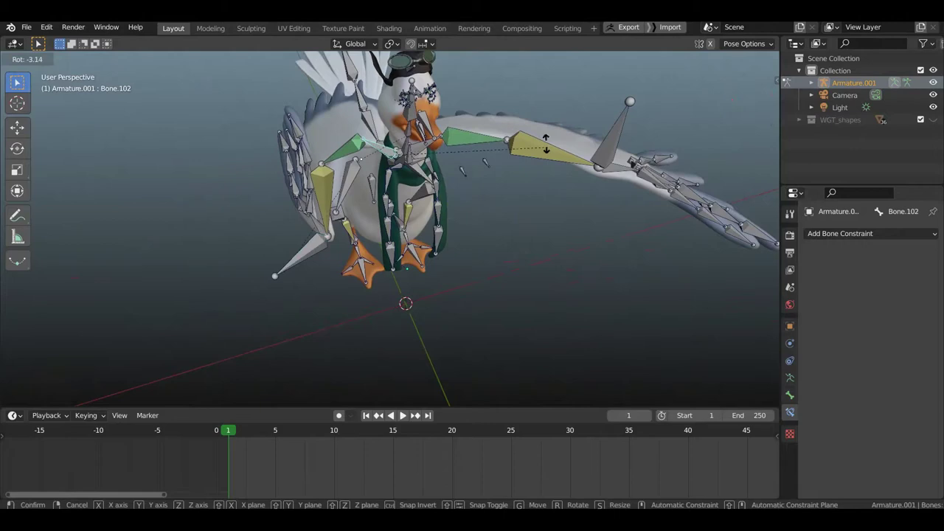
click(494, 124)
key(r)
mouse_move(544, 172)
middle_down()
mouse_move(604, 99)
mouse_move(596, 120)
mouse_move(557, 95)
middle_up()
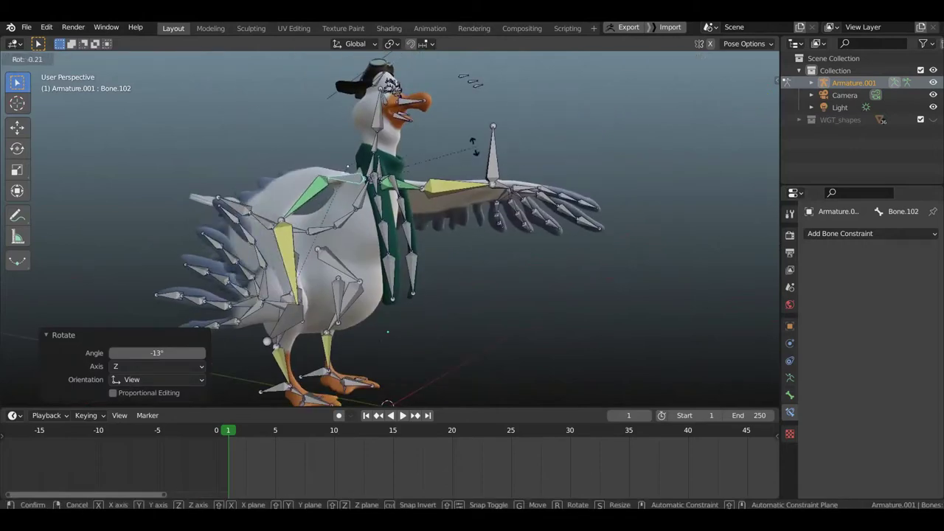
click(495, 157)
mouse_move(495, 158)
middle_down()
mouse_move(506, 288)
mouse_move(542, 251)
middle_up()
key(r)
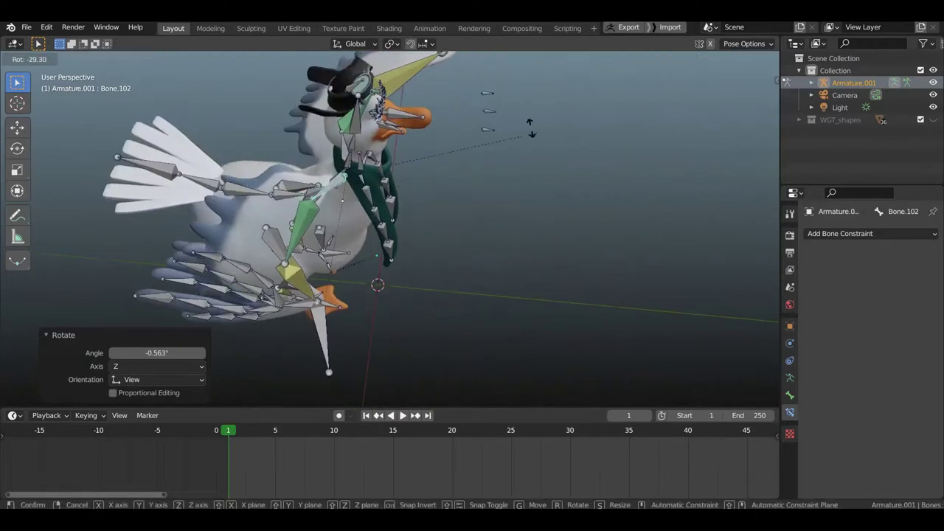
click(494, 135)
mouse_move(494, 135)
middle_down()
mouse_move(312, 110)
mouse_move(320, 76)
mouse_move(326, 144)
middle_up()
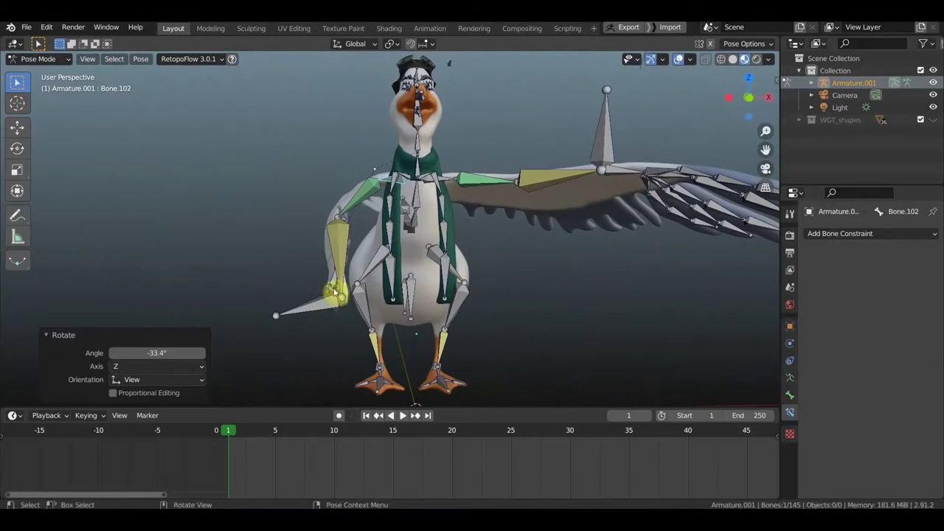
Step: Move the lowered wing's hand bones near the ground (X 0.26071 m, Z -1.0478 m)
click(327, 318)
key(g)
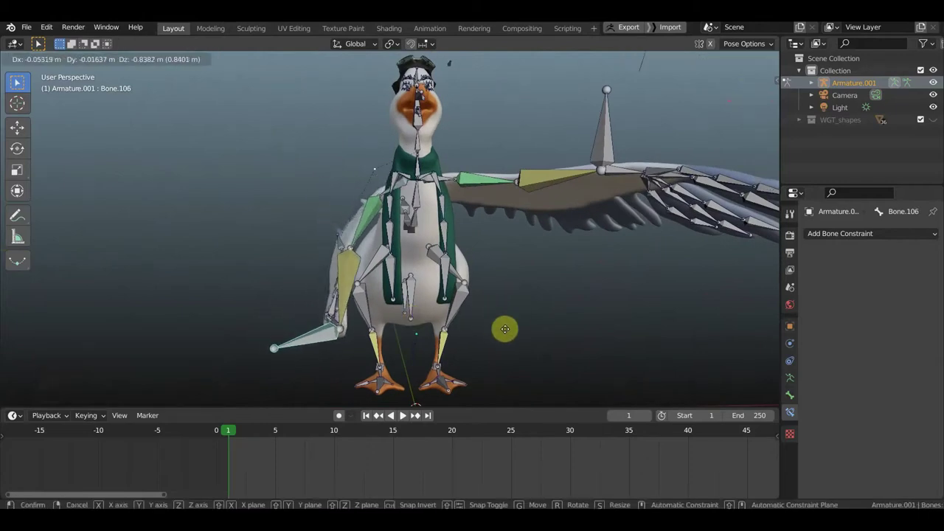
click(534, 336)
mouse_move(536, 337)
middle_down()
mouse_move(659, 325)
mouse_move(567, 312)
mouse_move(350, 316)
mouse_move(442, 309)
mouse_move(327, 320)
middle_up()
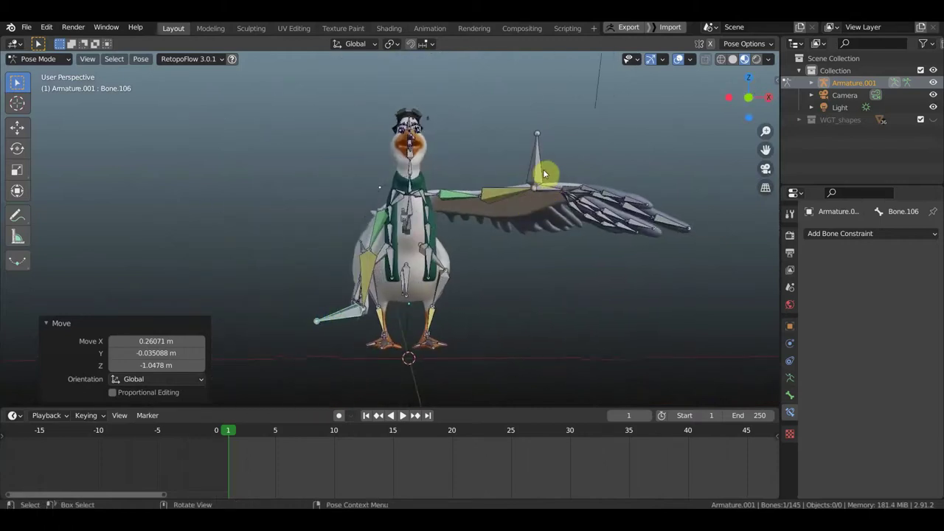
Step: In front view, move raised wing bone Bone.069 down beside the body
click(594, 251)
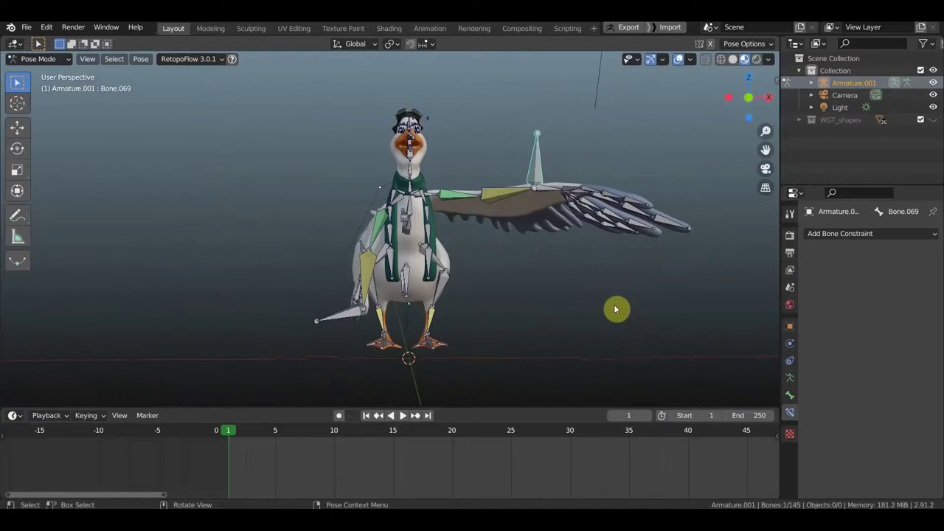
middle_drag(653, 312, 649, 301)
key(KP_1)
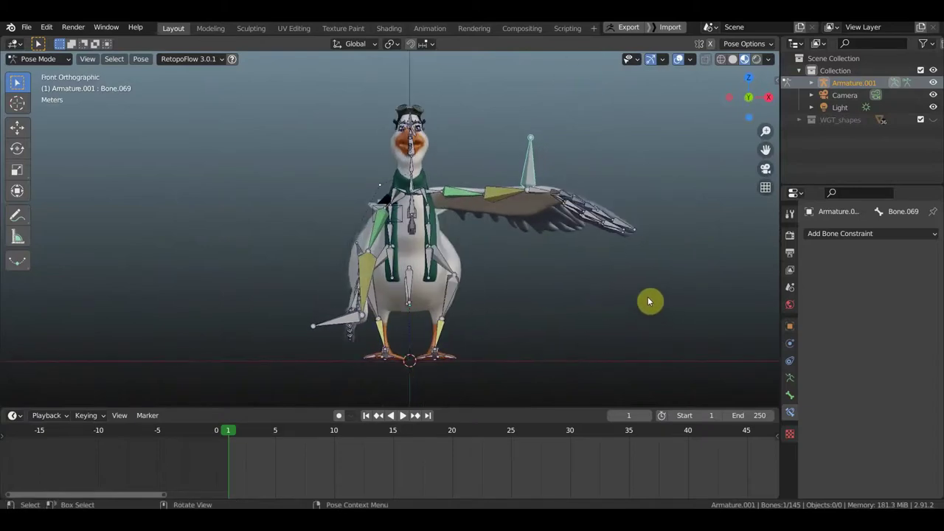
key(g)
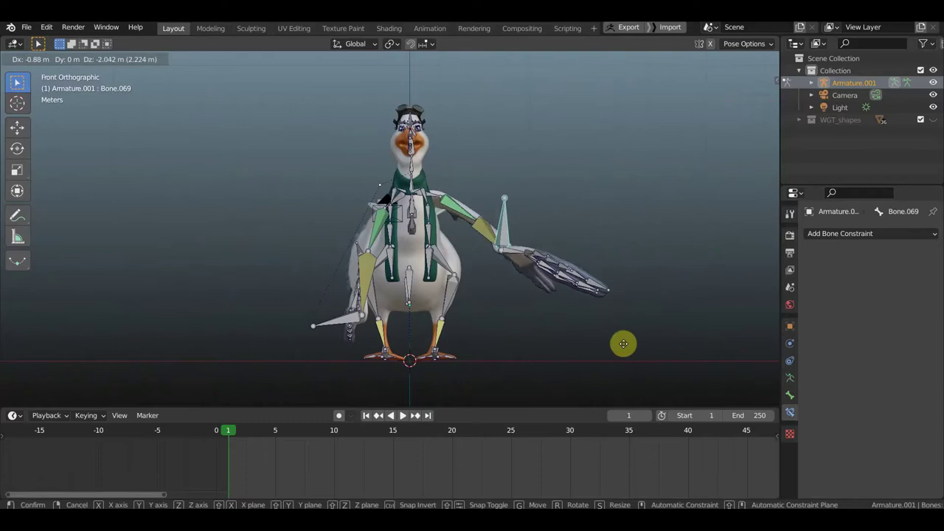
click(600, 375)
Step: Rotate the lowered wing's forearm bone 37° in front orthographic view
mouse_move(583, 346)
middle_down()
mouse_move(453, 361)
mouse_move(642, 344)
middle_up()
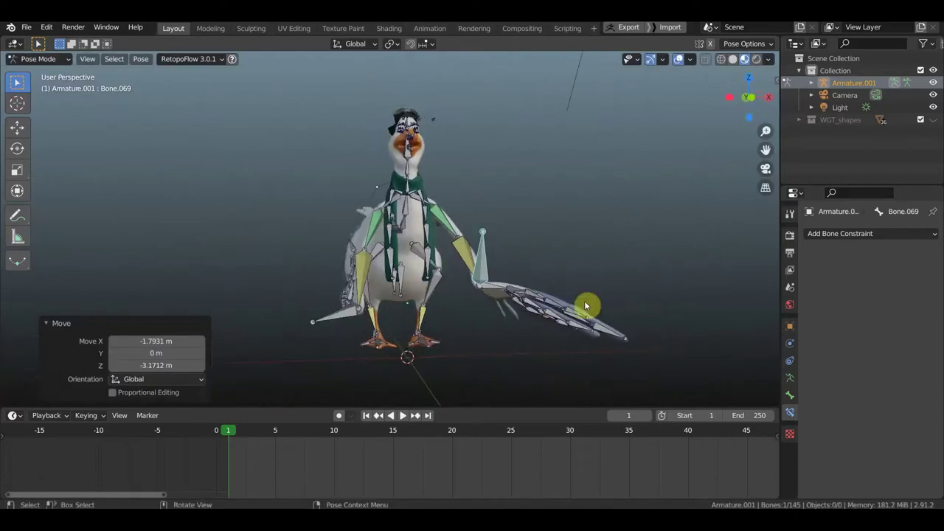
scroll(607, 305, down, 1)
mouse_move(531, 318)
middle_down()
mouse_move(434, 325)
mouse_move(529, 311)
mouse_move(482, 312)
mouse_move(501, 308)
mouse_move(536, 248)
mouse_move(530, 235)
mouse_move(512, 253)
mouse_move(558, 260)
middle_up()
middle_drag(504, 267, 597, 275)
key(KP_1)
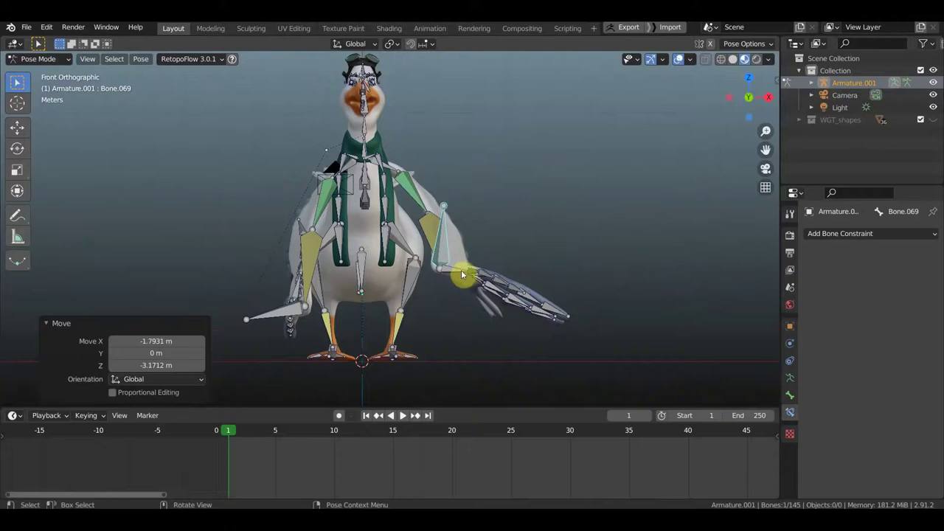
click(527, 275)
key(r)
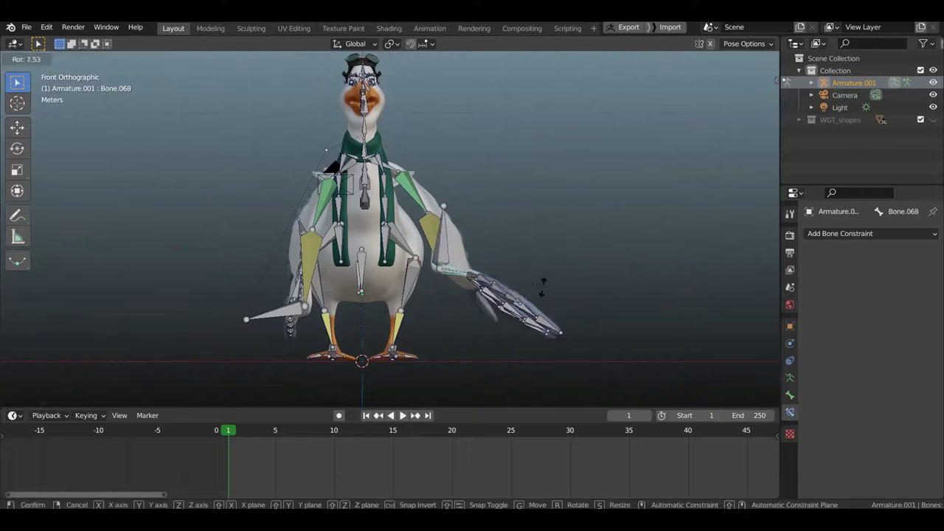
click(499, 316)
Step: Rotate the hand bones -35.1° and the wing tip bones 11.4°
scroll(560, 381, down, 2)
drag(550, 378, 427, 299)
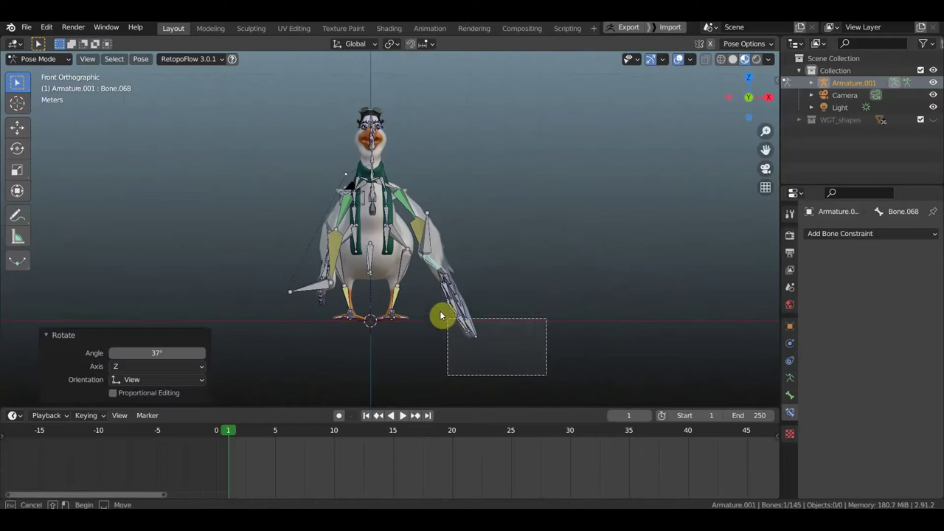
key(r)
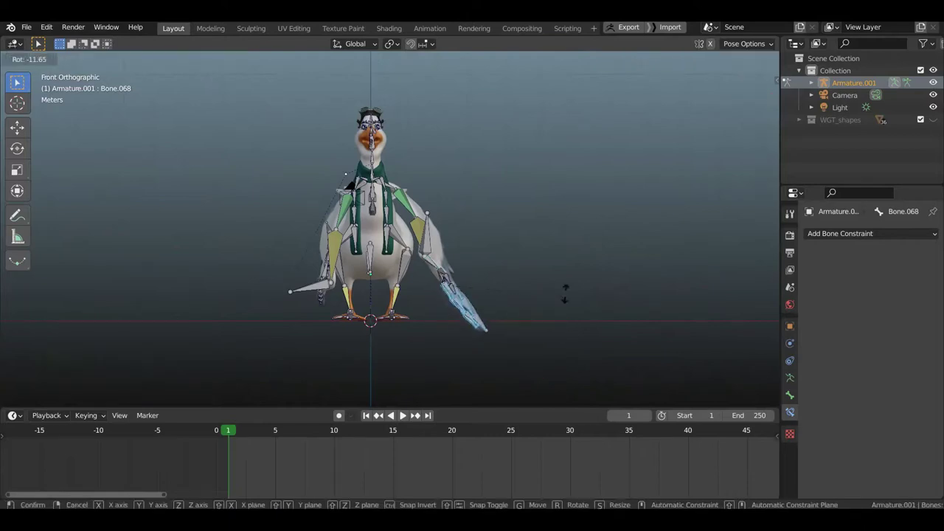
click(593, 245)
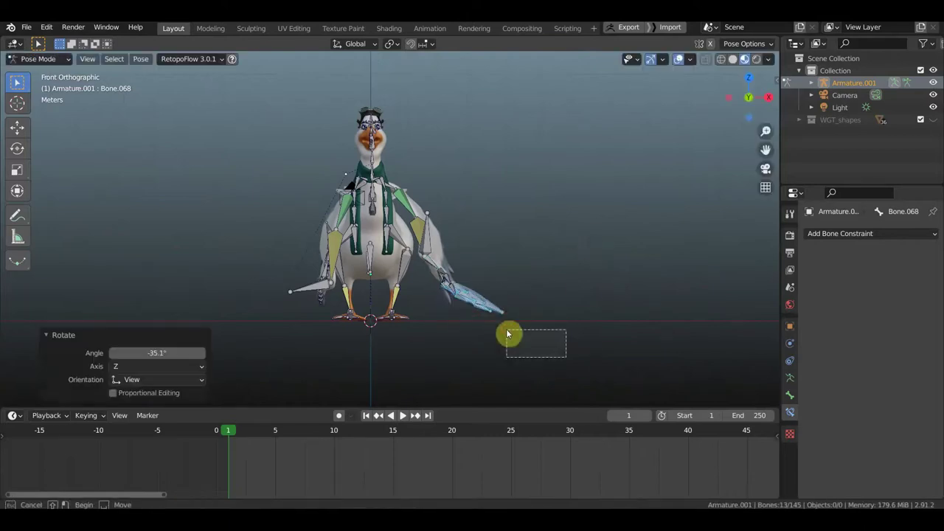
drag(565, 357, 442, 295)
key(r)
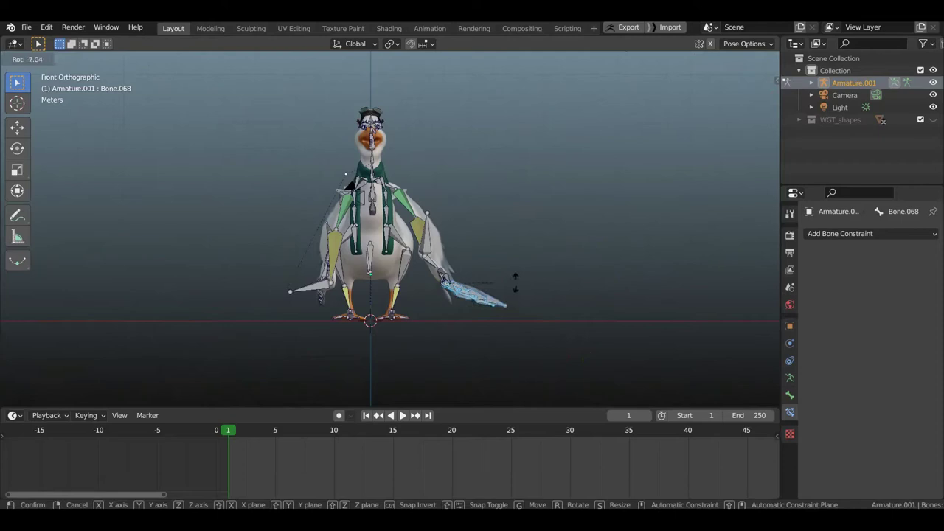
click(511, 307)
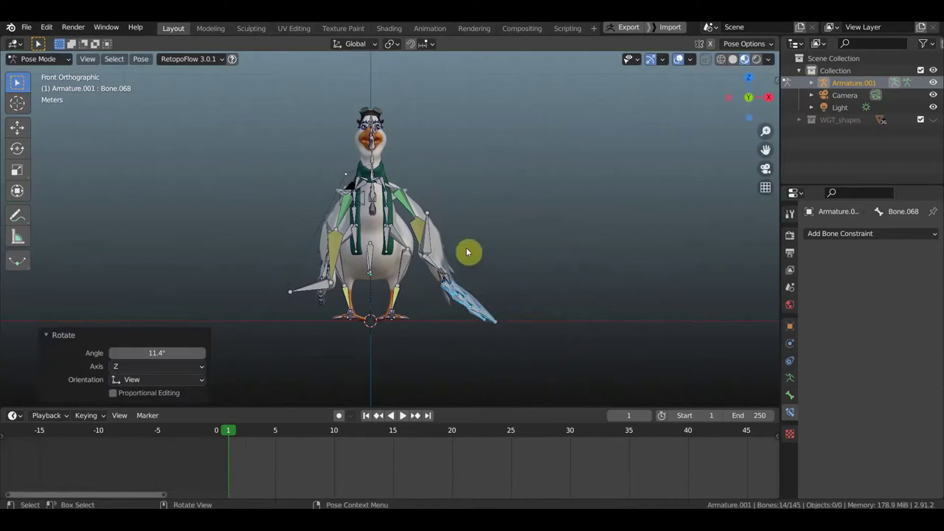
Step: Key Location & Rotation for all bones at frame 1, then go to frame 10
key(a)
key(i)
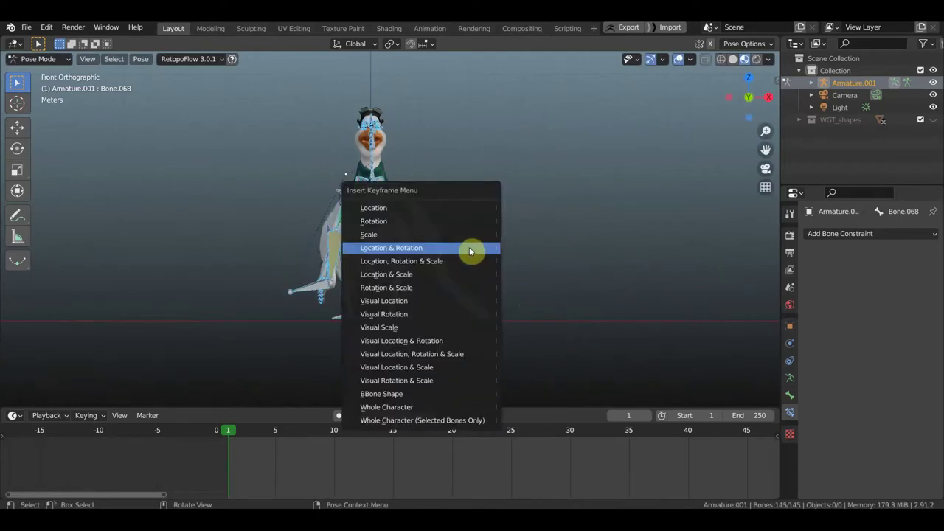
click(450, 251)
scroll(468, 242, up, 3)
scroll(489, 243, down, 1)
shift+middle_drag(502, 272, 496, 256)
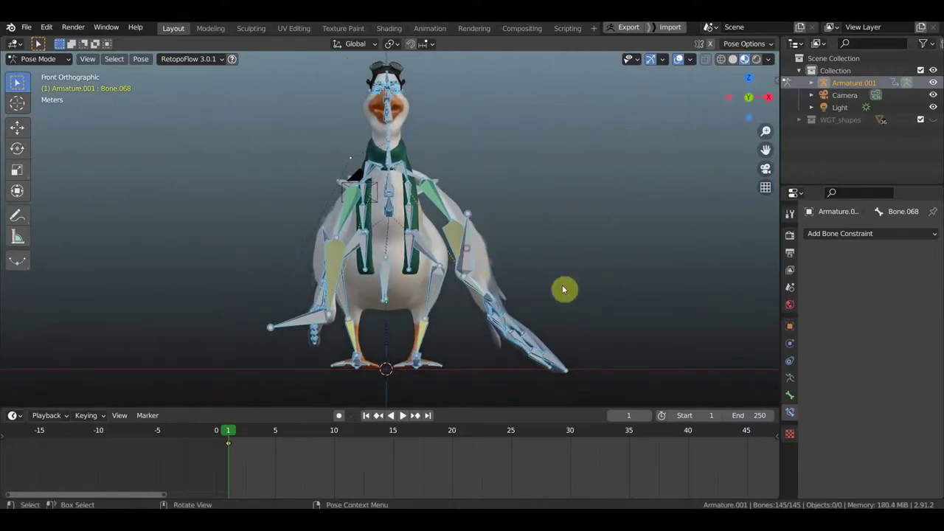
click(336, 438)
mouse_move(636, 332)
middle_down()
mouse_move(595, 320)
mouse_move(480, 326)
mouse_move(481, 319)
middle_up()
Step: Rotate and lift Bone.069, turning it 78.1° then settling at -7.23°
key(r)
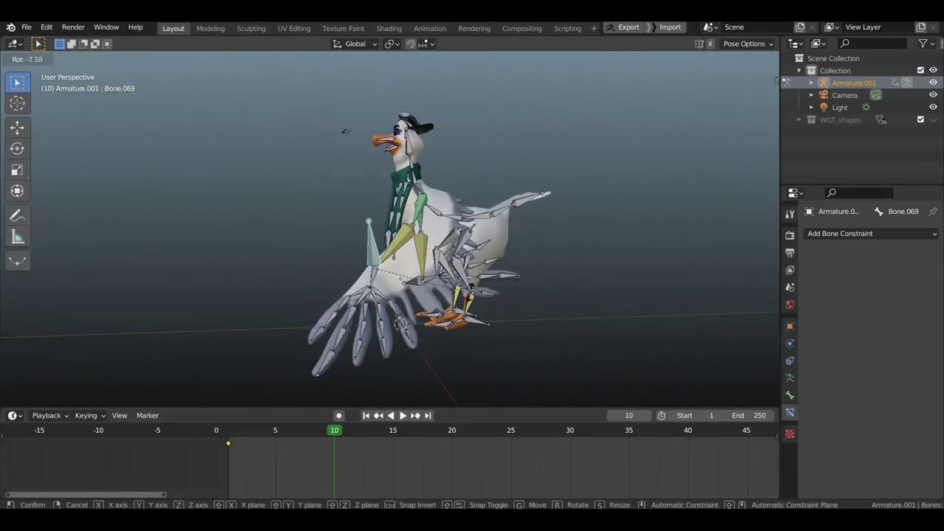
click(453, 318)
key(g)
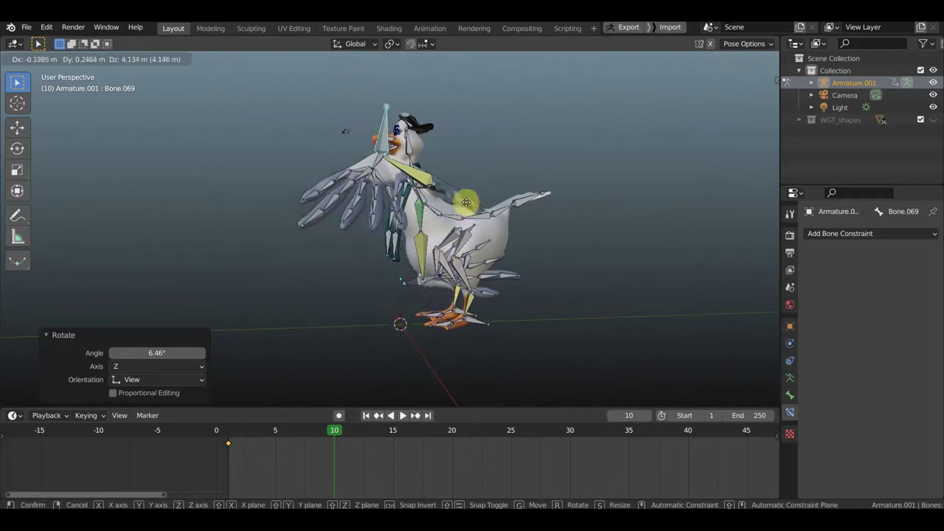
click(514, 236)
mouse_move(514, 236)
middle_down()
mouse_move(632, 259)
mouse_move(567, 333)
mouse_move(597, 336)
middle_up()
key(r)
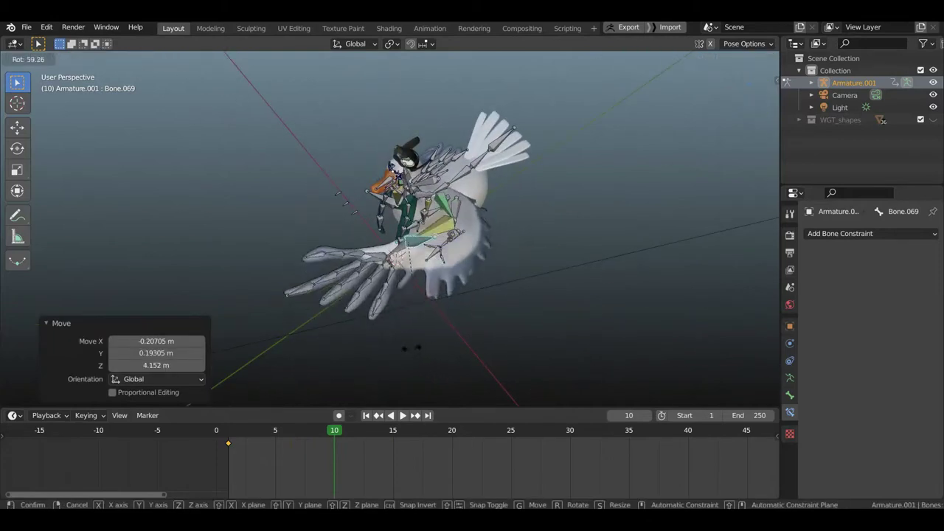
click(483, 339)
mouse_move(483, 340)
middle_down()
mouse_move(596, 250)
mouse_move(548, 255)
middle_up()
key(r)
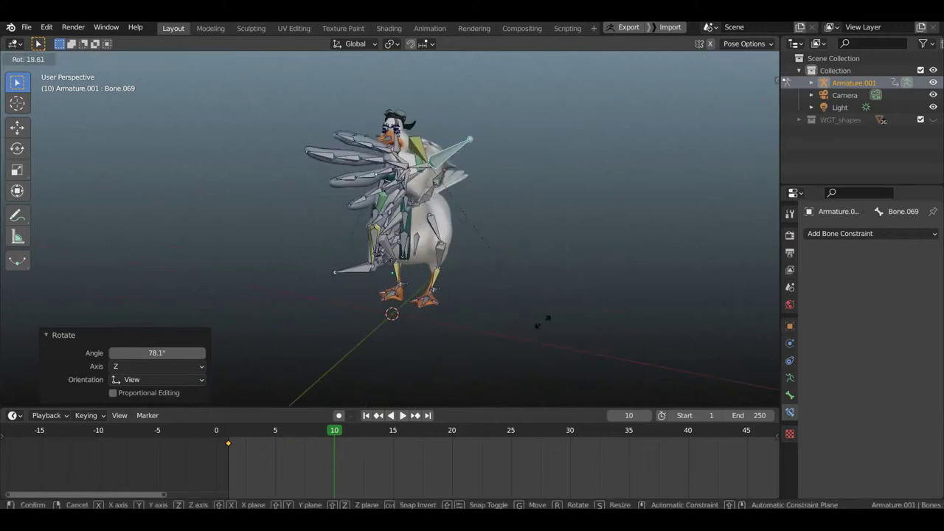
click(564, 239)
middle_drag(564, 239, 401, 270)
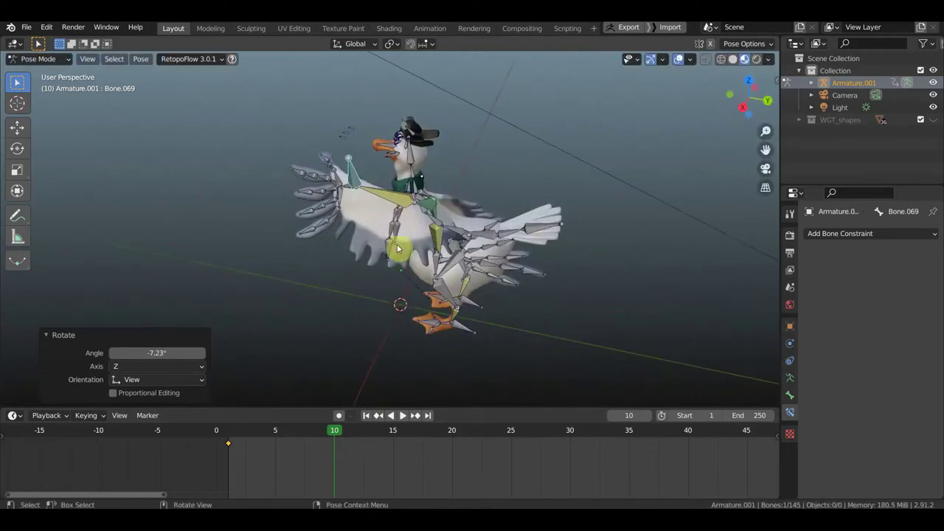
Step: Lower Bone.067's Copy Transforms influence to 0.174 and set Bone.066's Copy Location to 0.140
click(603, 295)
scroll(895, 448, down, 3)
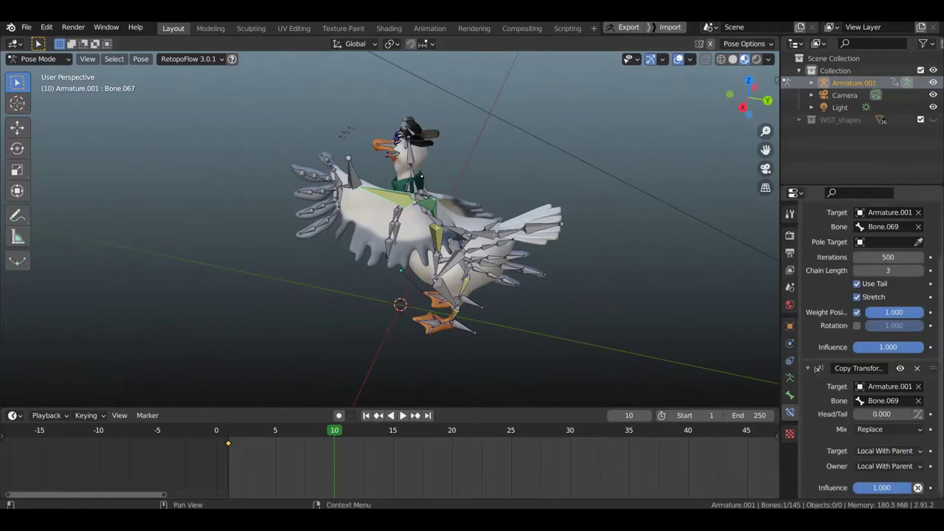
drag(909, 488, 863, 487)
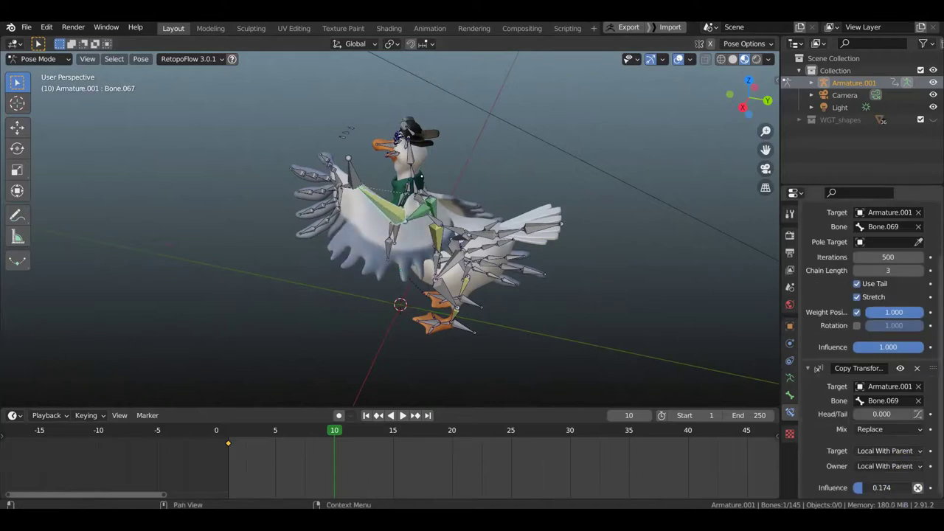
key(bracketleft)
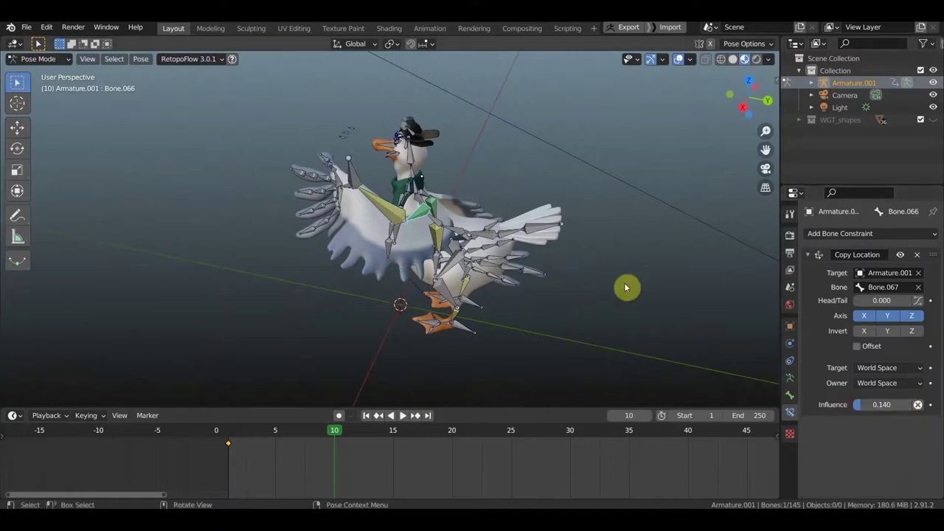
mouse_move(579, 274)
middle_down()
mouse_move(633, 278)
mouse_move(609, 238)
middle_up()
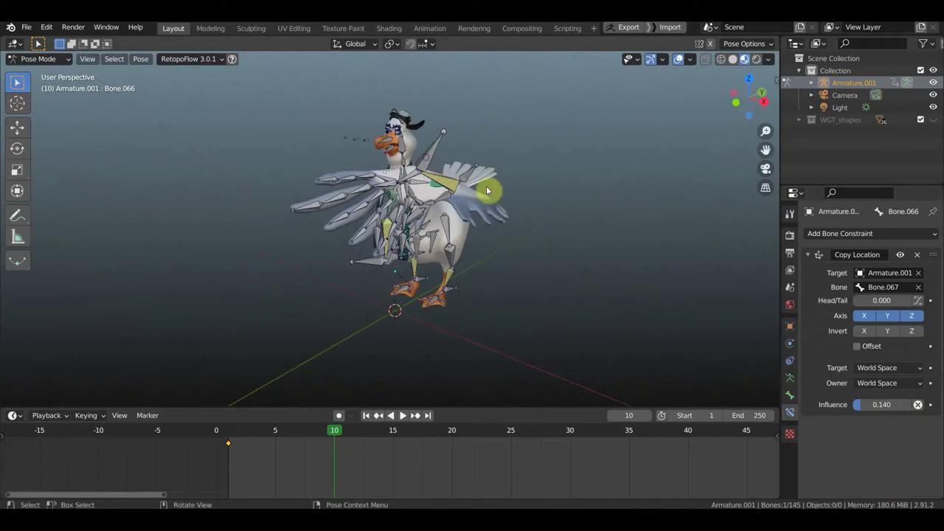
key(bracketleft)
mouse_move(582, 289)
middle_down()
mouse_move(520, 289)
mouse_move(563, 285)
middle_up()
Step: Rotate Bone.069 45.3° and move it up (X 0.33816 m, Z 1.4493 m) in front view
key(r)
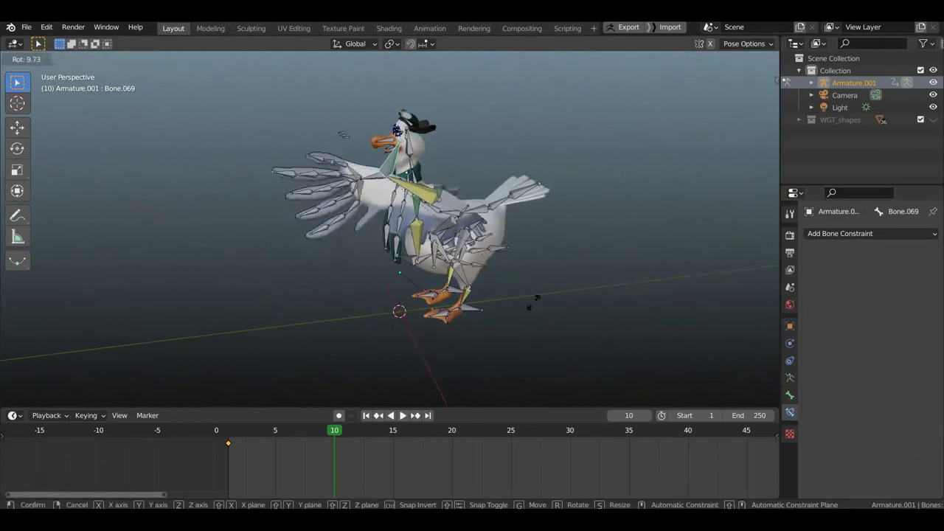
click(421, 327)
mouse_move(523, 316)
middle_down()
mouse_move(587, 305)
mouse_move(554, 315)
middle_up()
key(g)
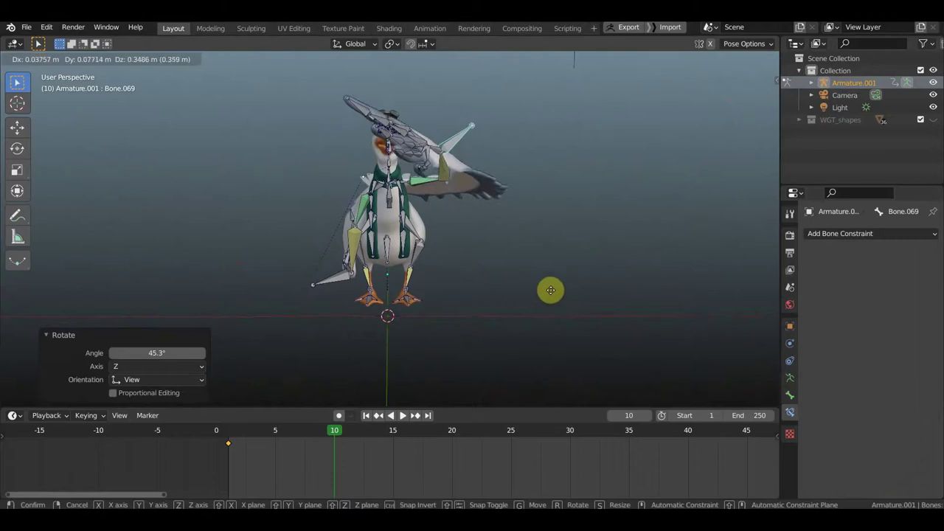
click(552, 280)
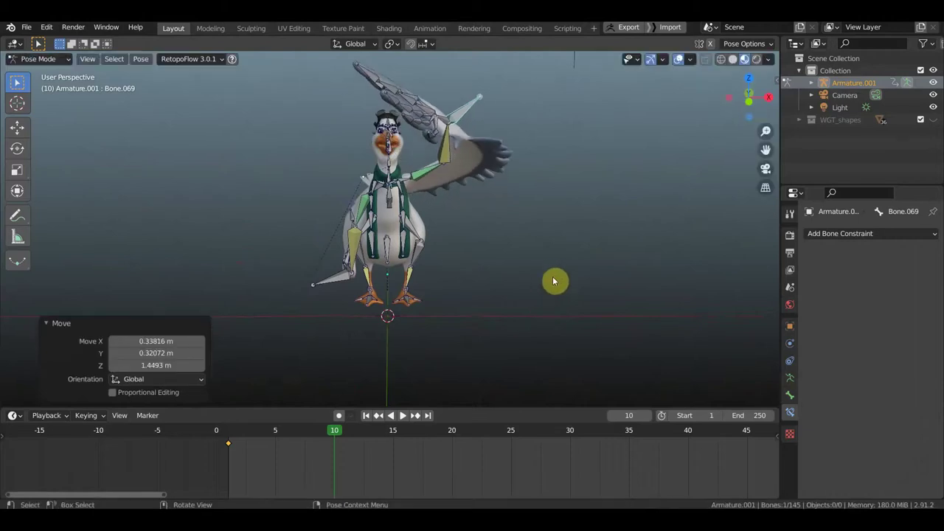
key(KP_1)
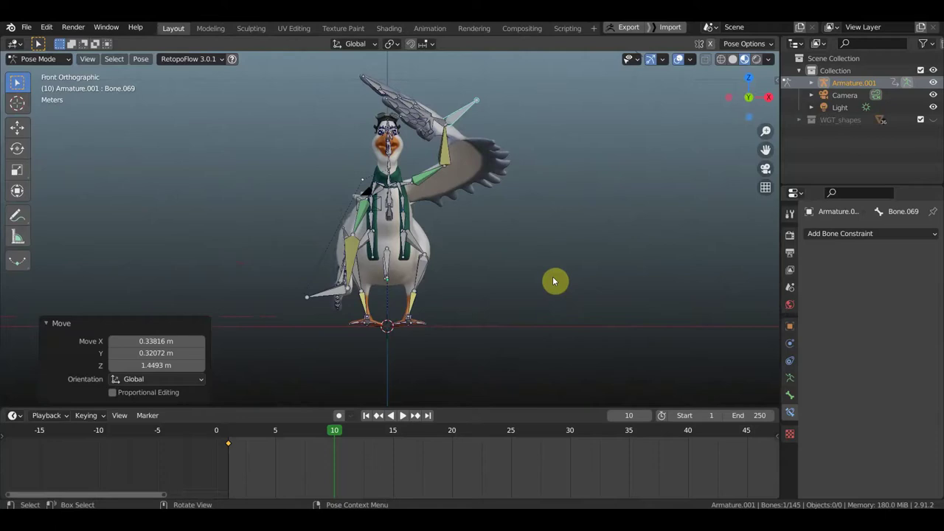
scroll(396, 204, up, 2)
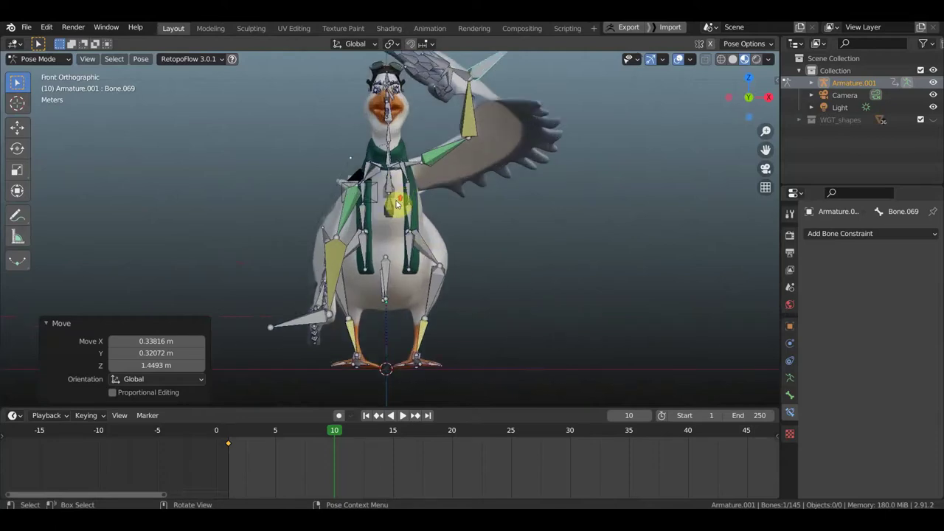
click(450, 218)
Step: Rotate the first scarf end's three bones by -34.5°, -18.6° and -26.9°
key(r)
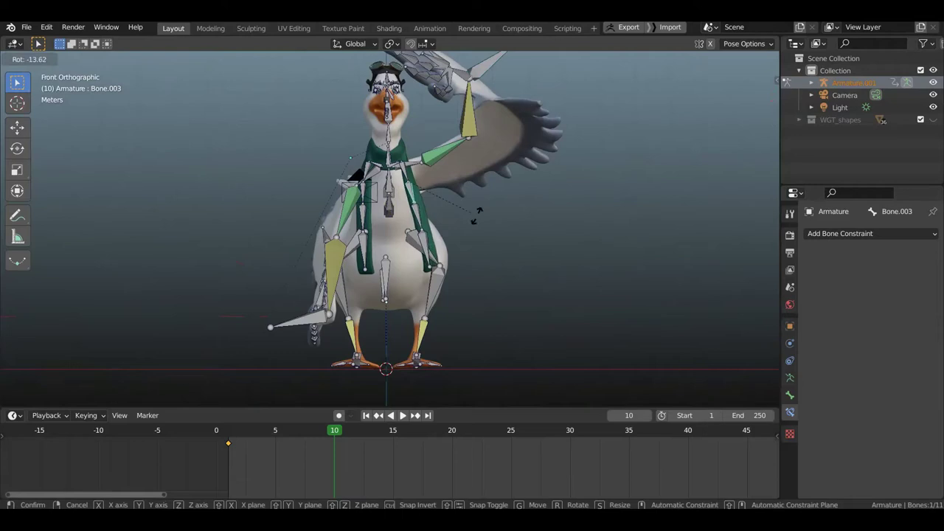
click(537, 196)
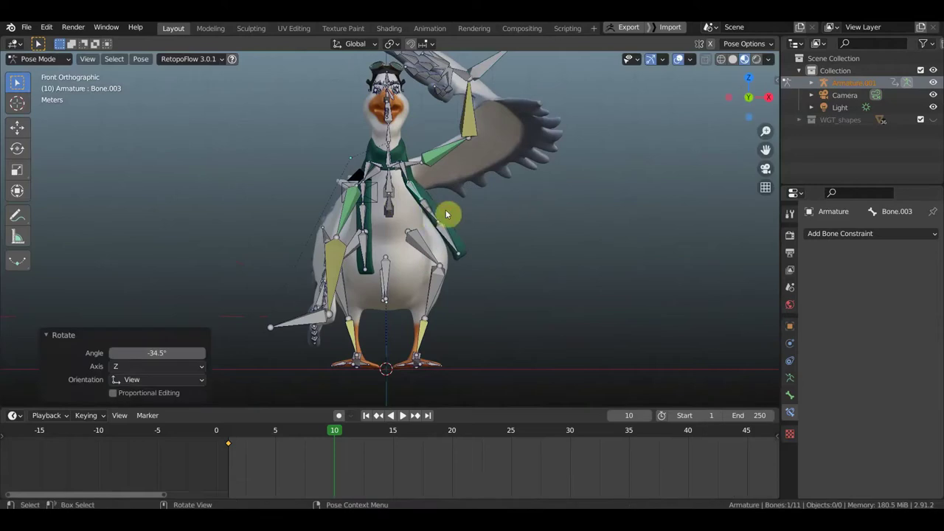
click(480, 215)
key(r)
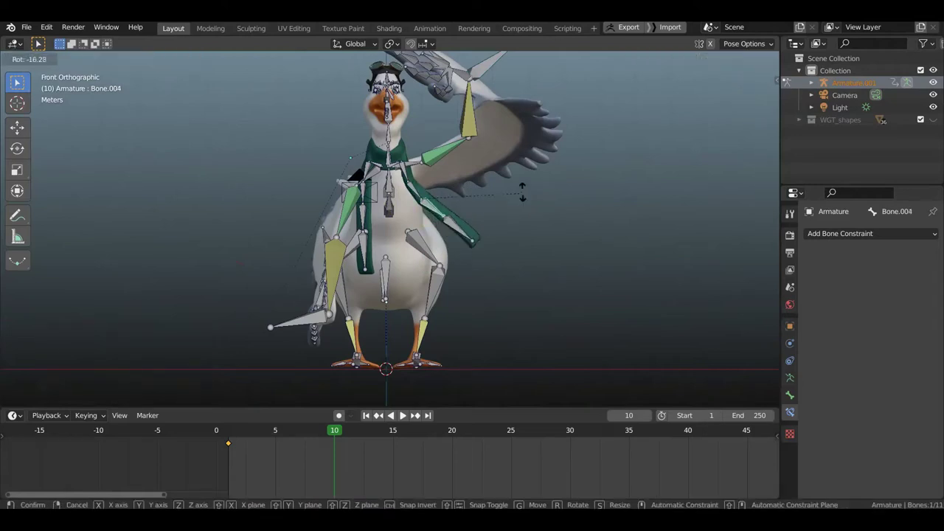
click(519, 196)
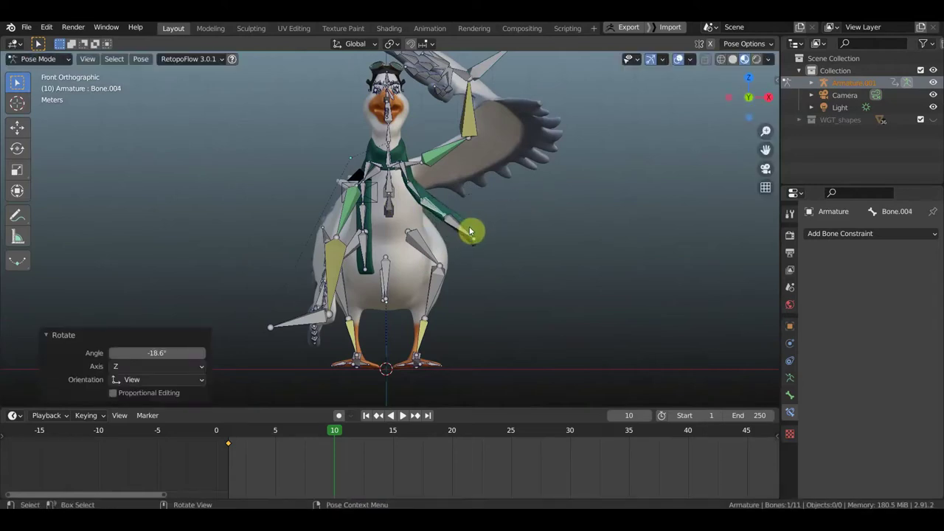
click(470, 232)
key(r)
click(485, 219)
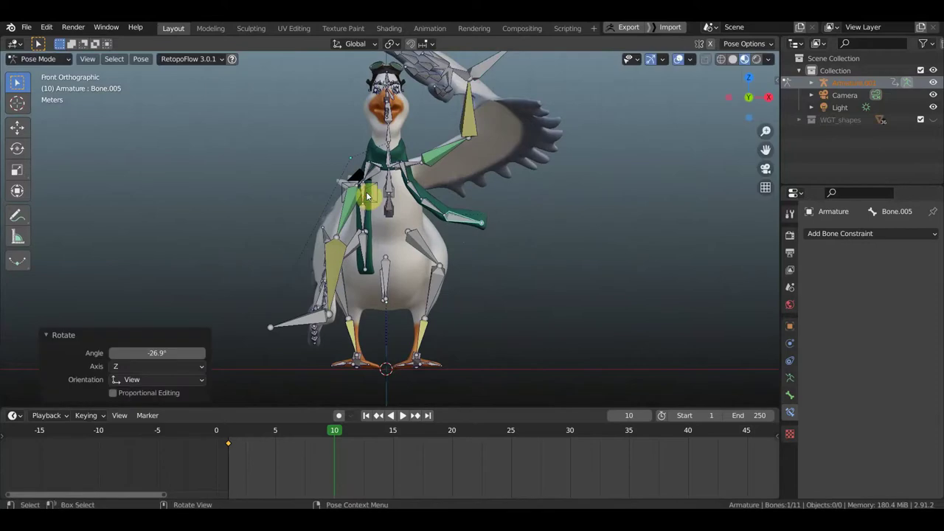
Step: Rotate the other scarf end's bones by -21.5°, -37° and 20.1°
click(377, 196)
key(r)
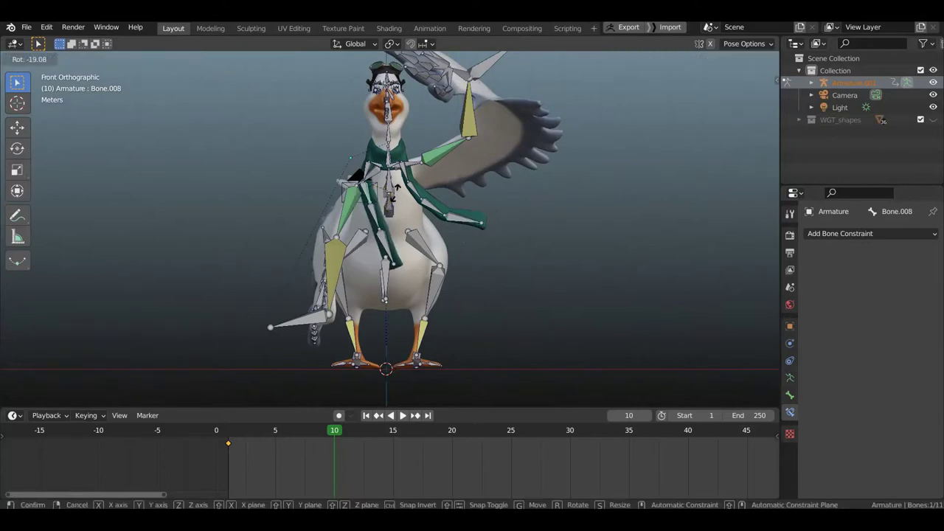
click(399, 197)
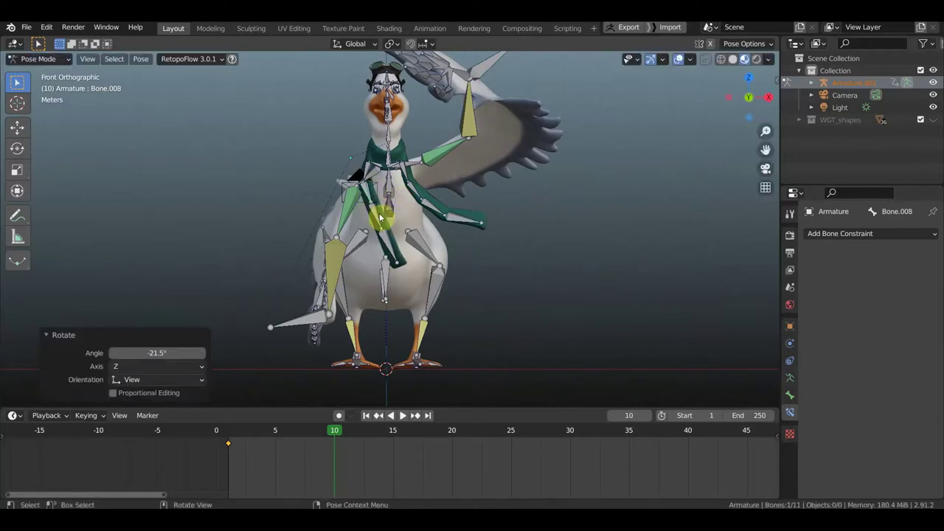
click(381, 218)
key(r)
click(395, 214)
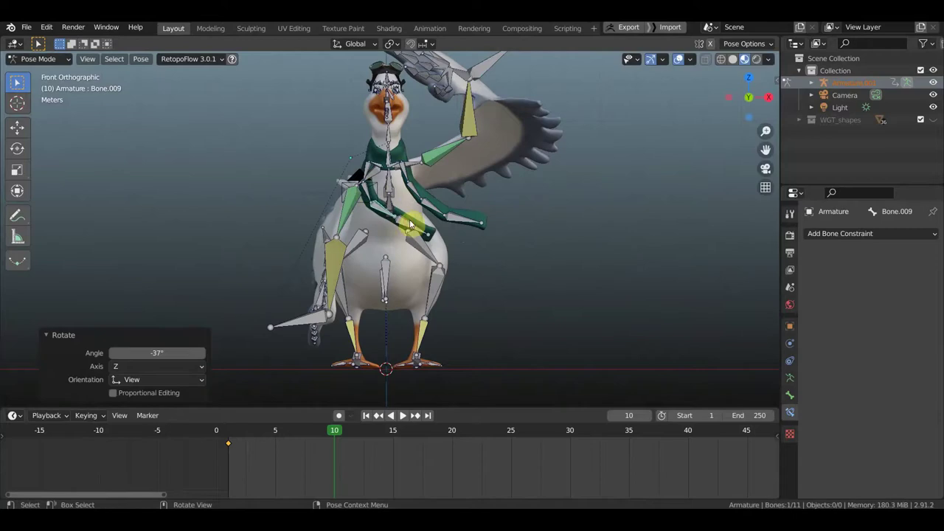
click(417, 231)
key(r)
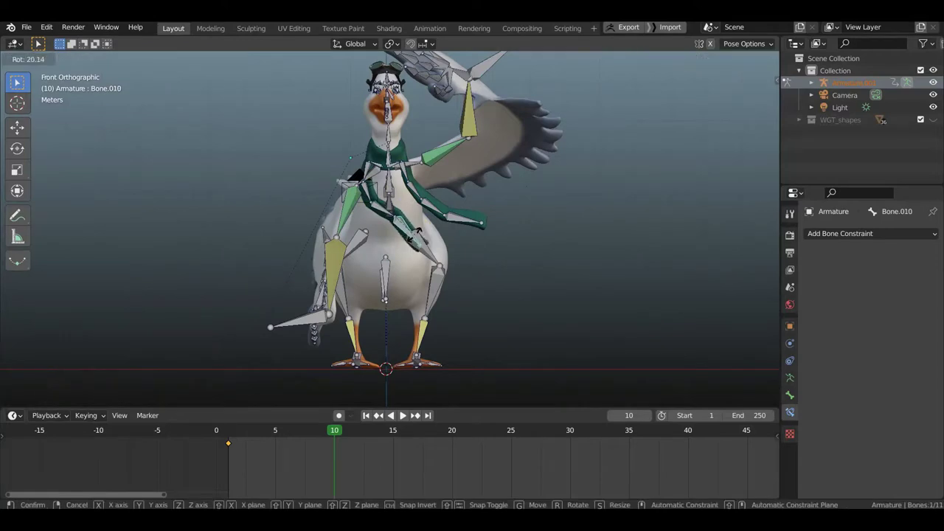
click(415, 238)
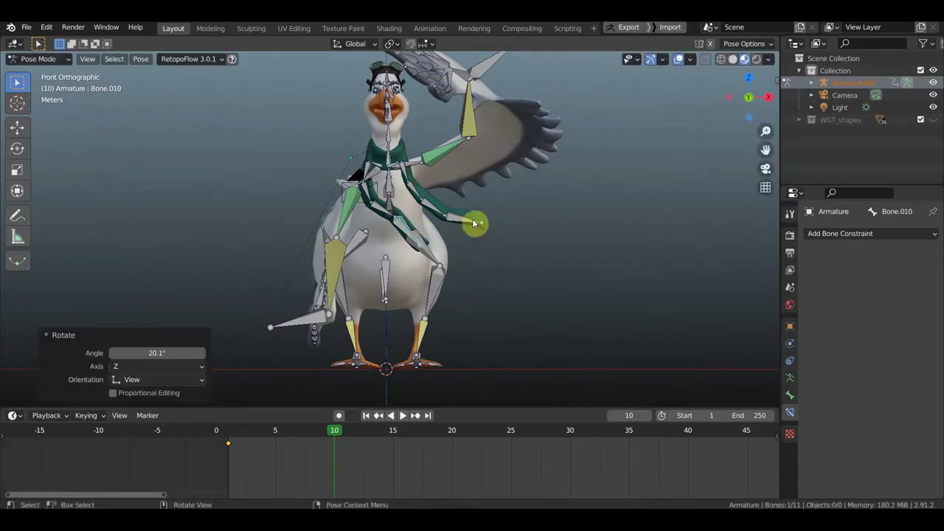
Step: Select all bones and insert a keyframe for the pose at frame 10
key(a)
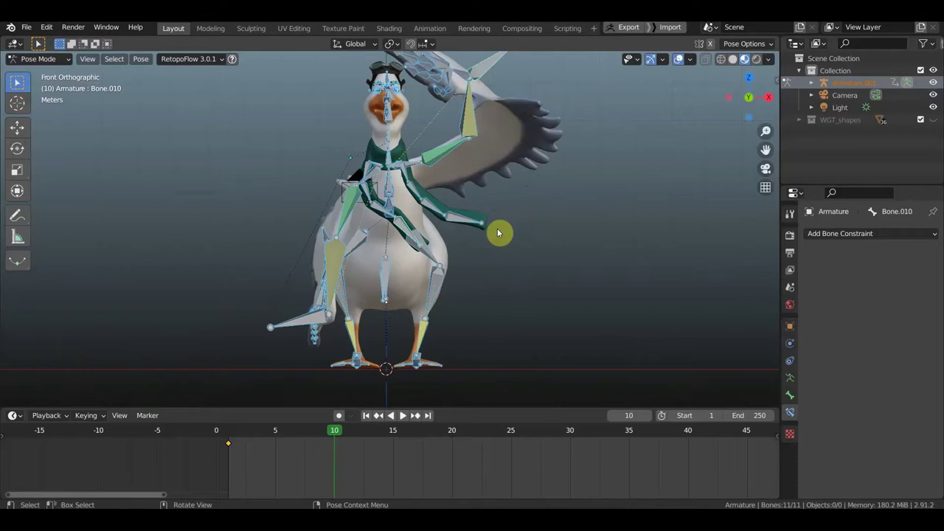
key(i)
click(497, 232)
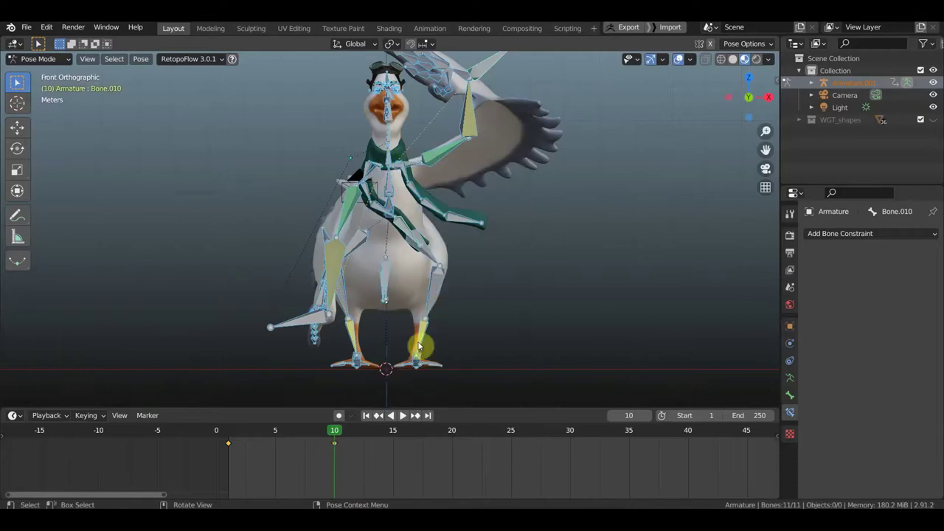
Step: Scrub the timeline to preview the poses, stop at frame 20, and reselect wing bone Bone.069
drag(321, 436, 426, 449)
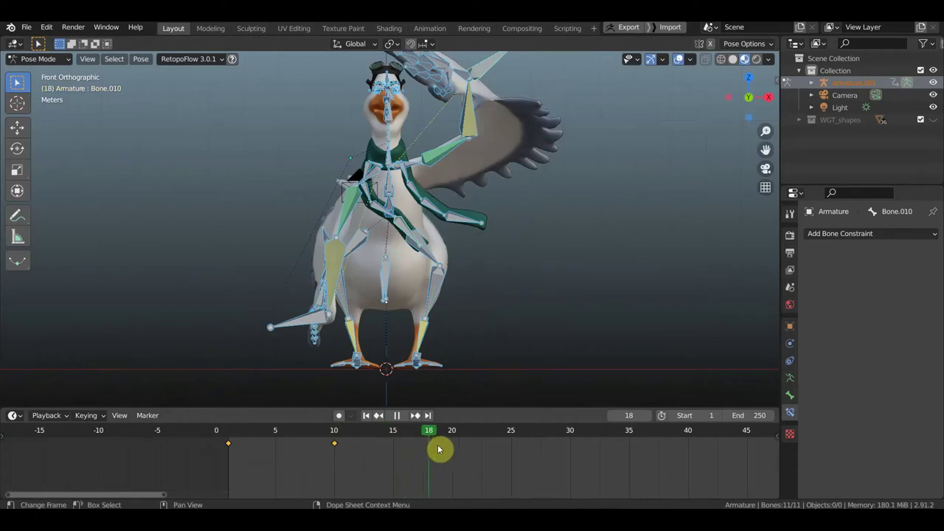
middle_drag(455, 379, 452, 280)
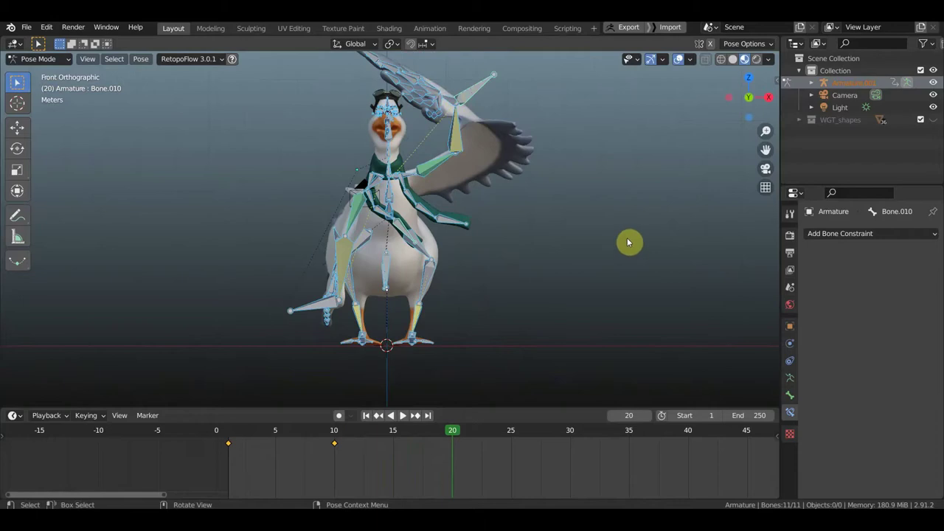
key(ctrl+z)
mouse_move(607, 253)
middle_down()
mouse_move(421, 270)
mouse_move(396, 295)
mouse_move(485, 242)
middle_up()
Step: Rotate and move the wing bone at frame 20, rotating it to -77.1° then -67.4°
key(r)
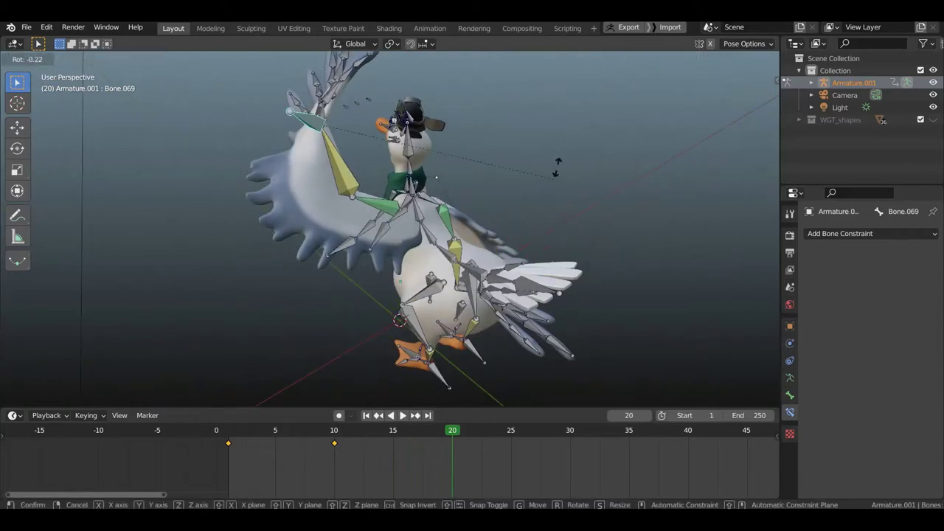
click(510, 169)
key(g)
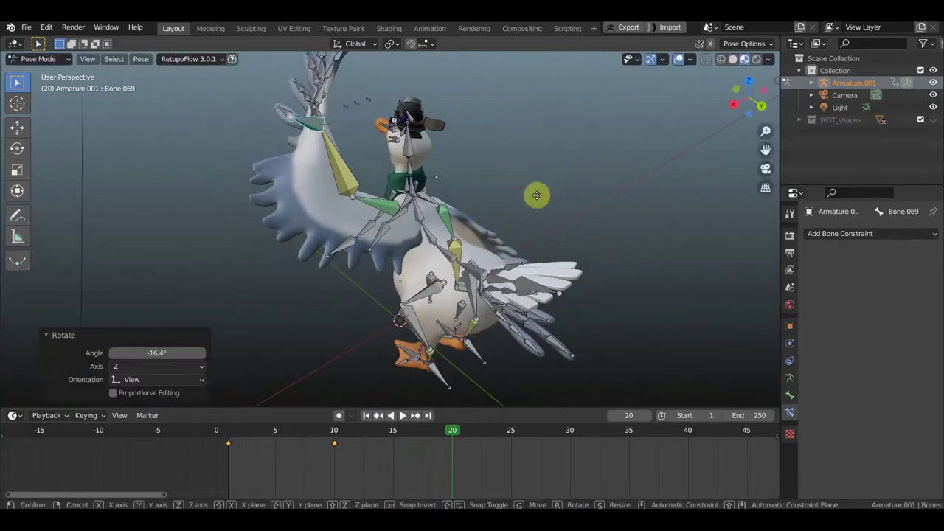
click(525, 322)
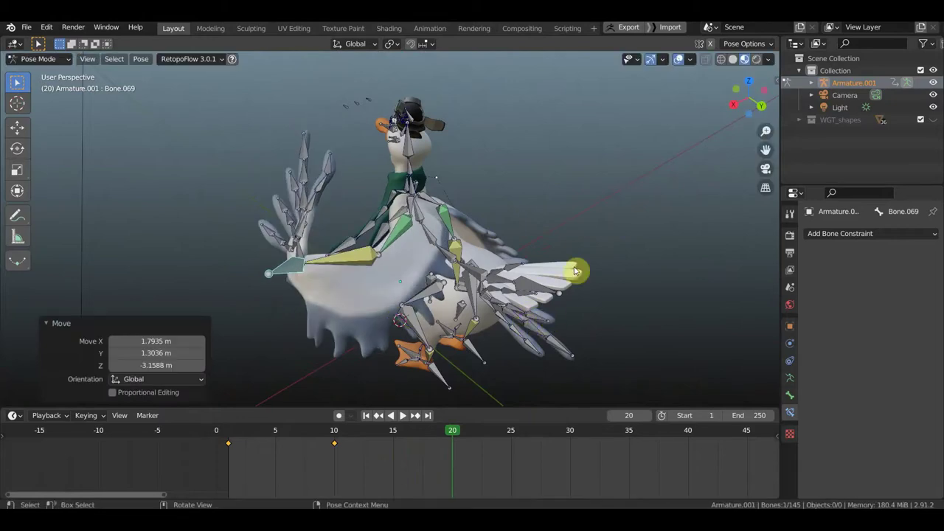
key(r)
click(332, 160)
mouse_move(331, 160)
middle_down()
mouse_move(520, 203)
mouse_move(566, 168)
mouse_move(573, 144)
middle_up()
key(r)
click(575, 146)
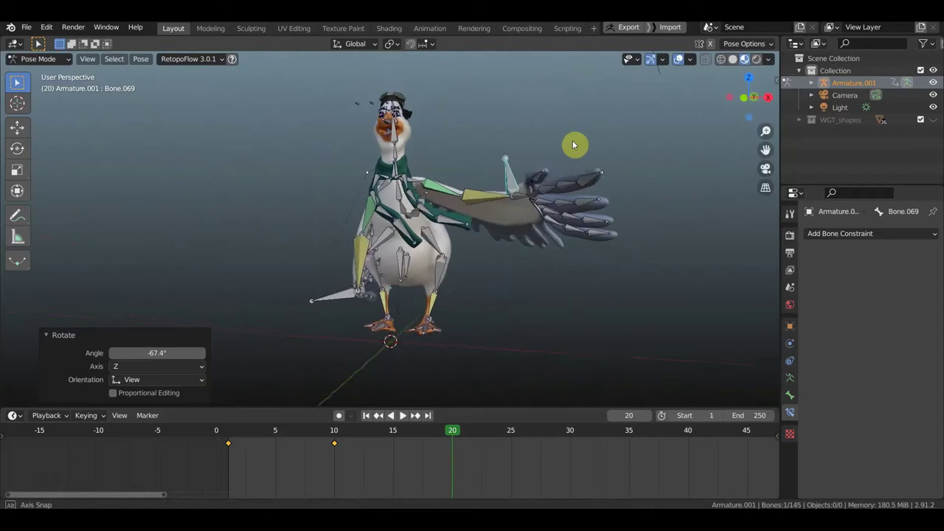
middle_drag(590, 227, 503, 226)
Step: Lower the spread wing with a -51.6° rotation and move it to X -0.35025 m, Z 0.023042 m
key(g)
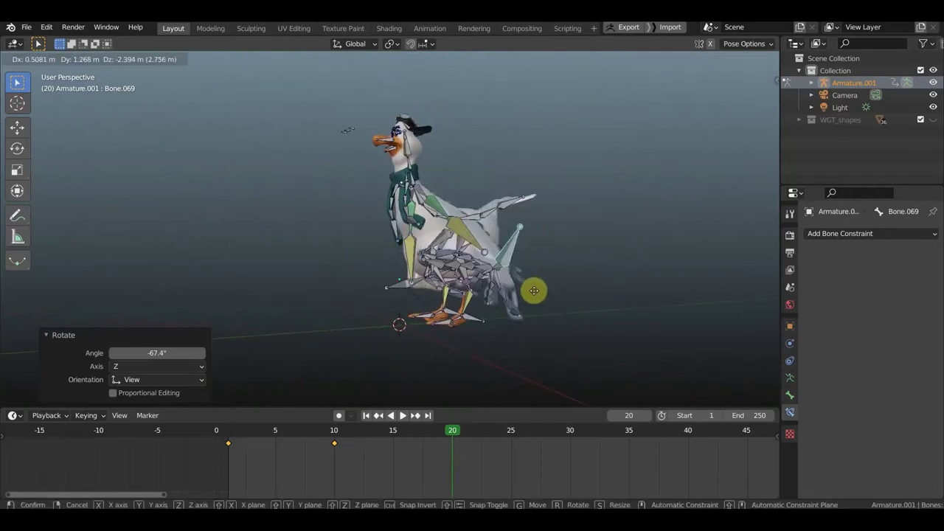
click(534, 291)
mouse_move(534, 291)
middle_down()
mouse_move(447, 282)
mouse_move(473, 333)
mouse_move(513, 329)
middle_up()
key(r)
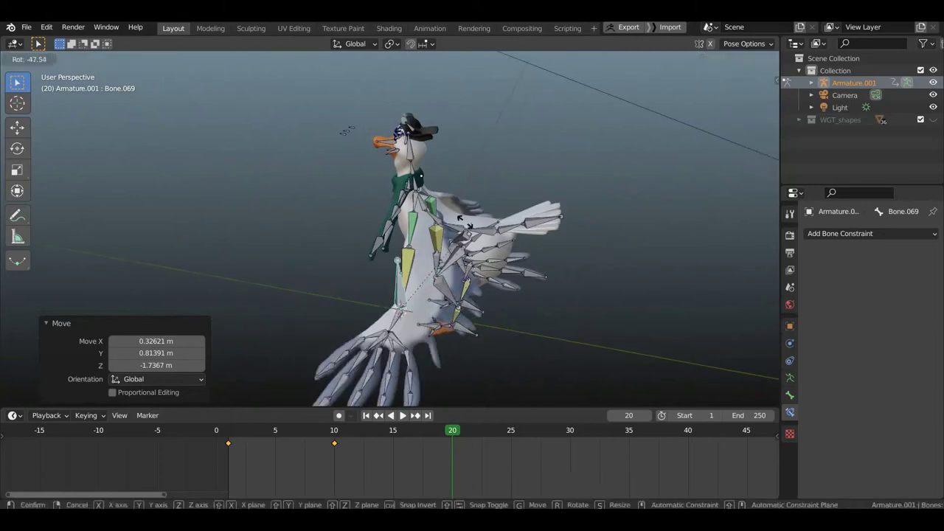
click(466, 233)
key(g)
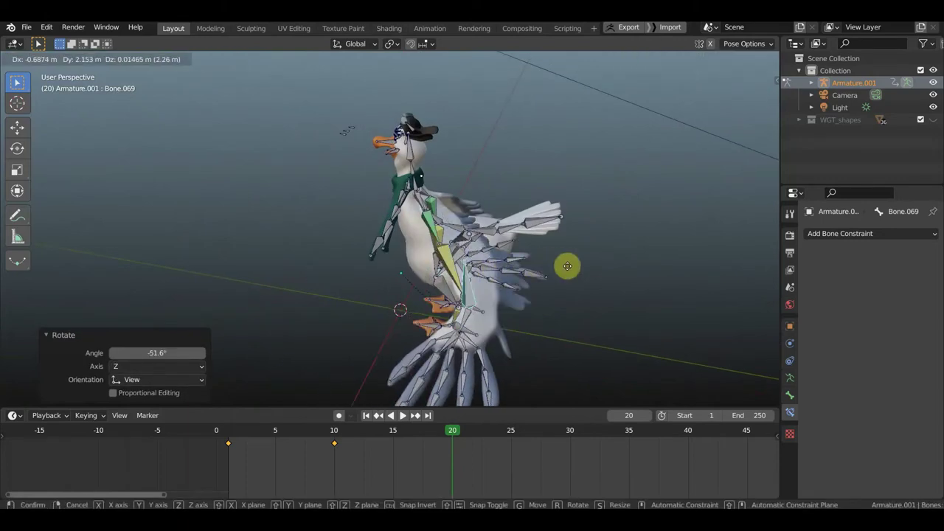
click(567, 264)
middle_drag(567, 263, 725, 241)
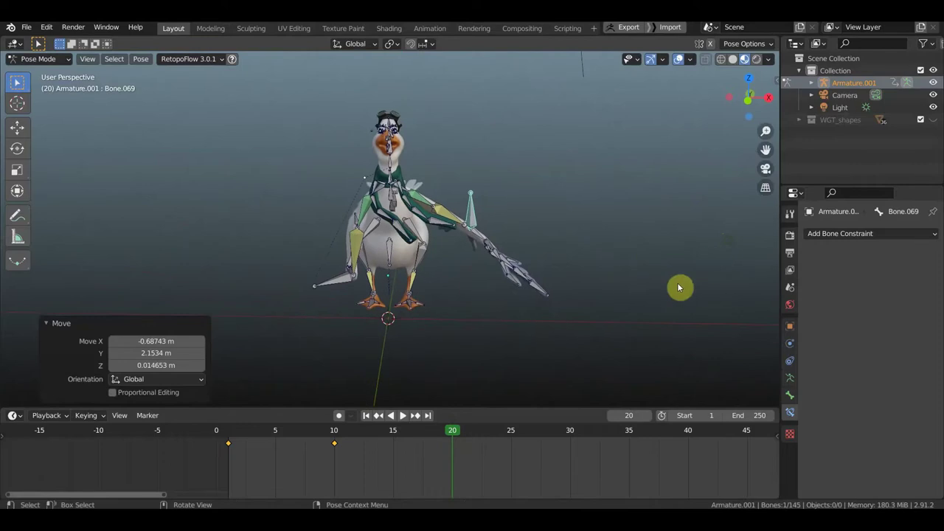
key(g)
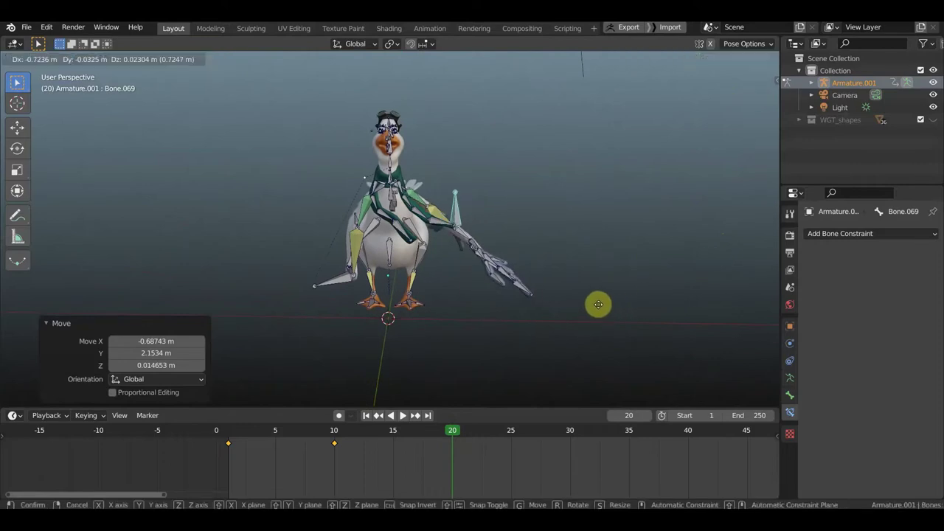
click(605, 309)
scroll(418, 229, up, 3)
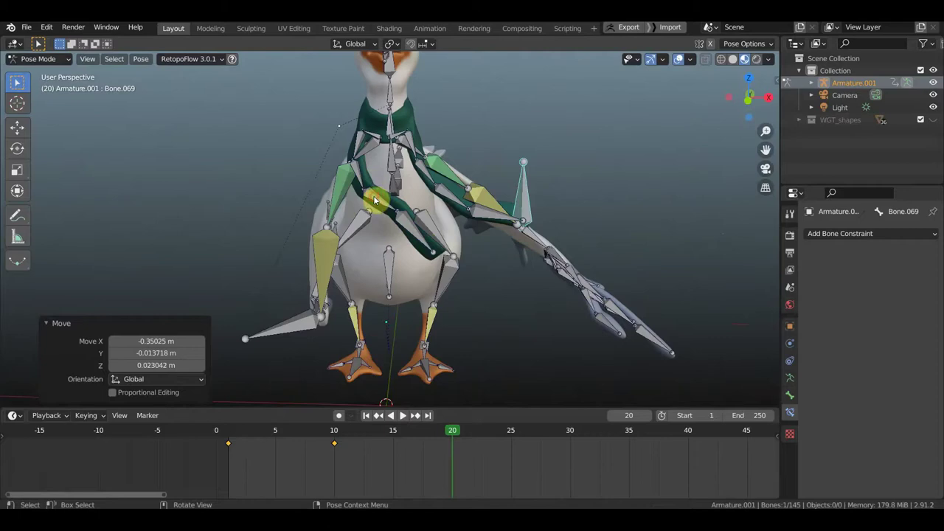
Step: Rotate the three upper scarf bones on the chest, the first by 64.5°
click(423, 221)
key(r)
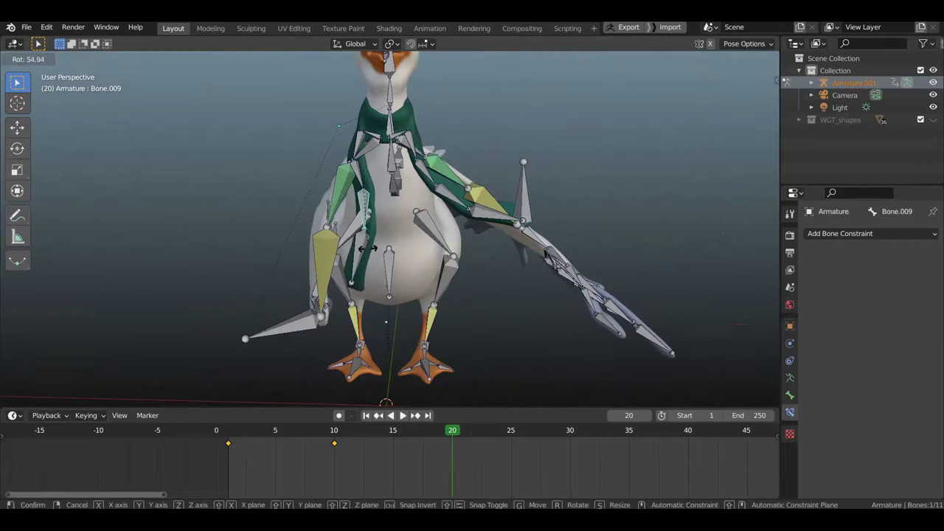
click(359, 255)
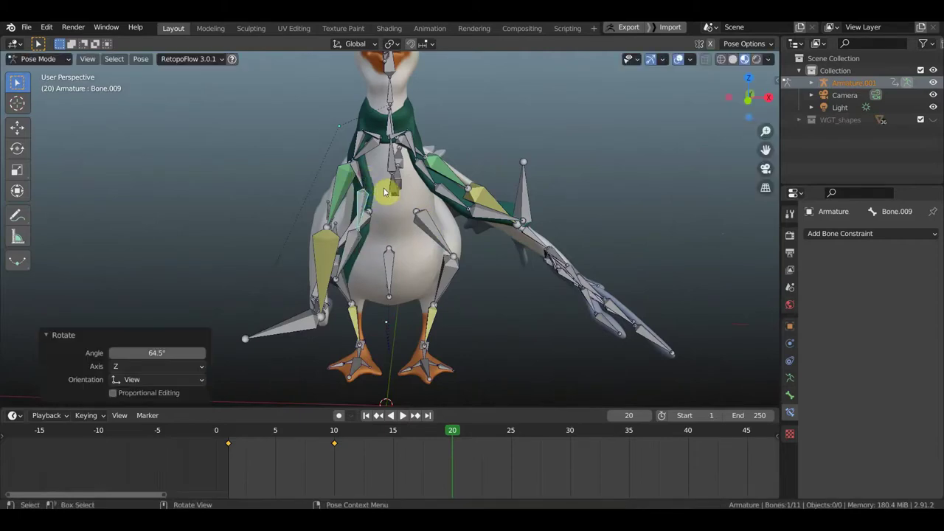
click(386, 193)
key(r)
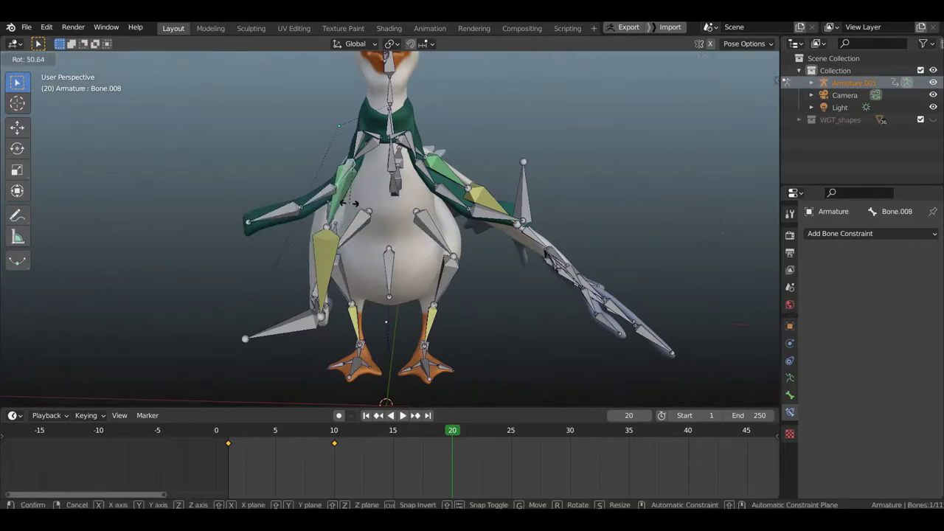
click(335, 206)
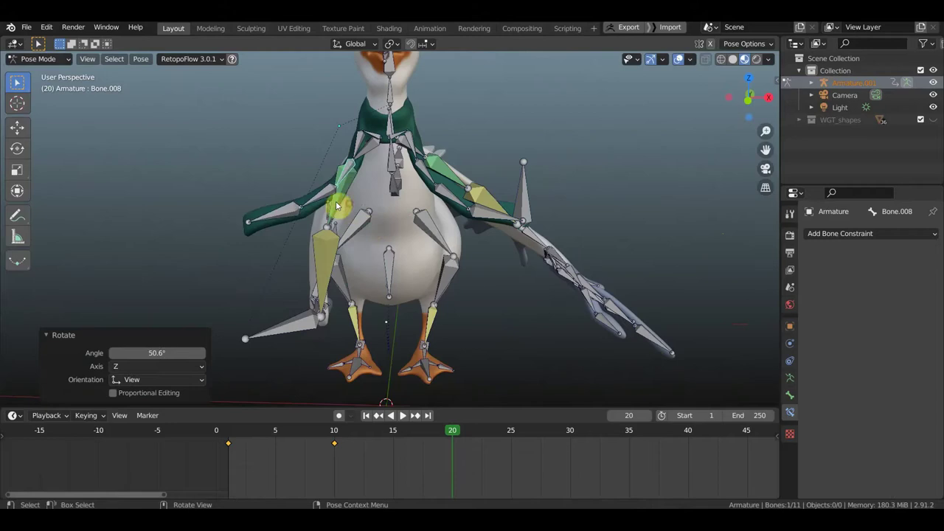
click(440, 190)
key(r)
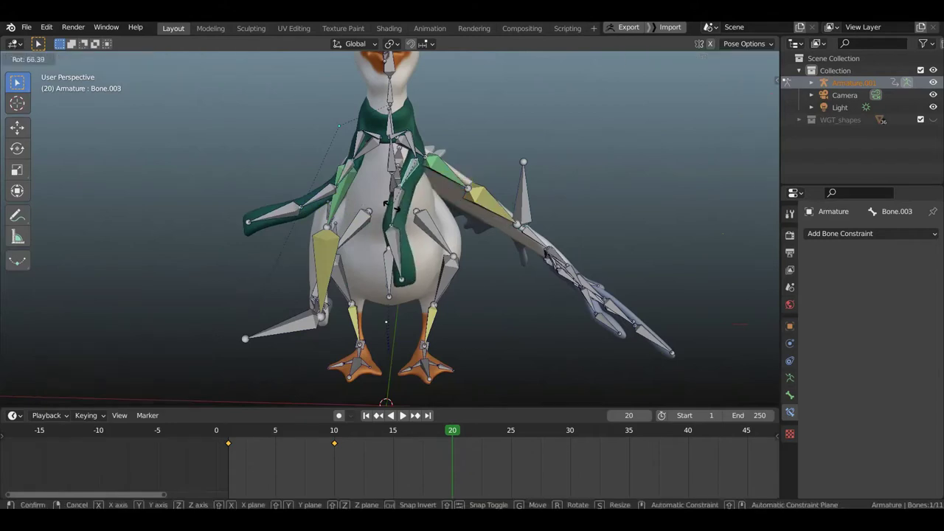
click(415, 186)
Step: Swing the lower scarf end toward the left and rotate its tip bone Bone.005 by 47°
click(417, 220)
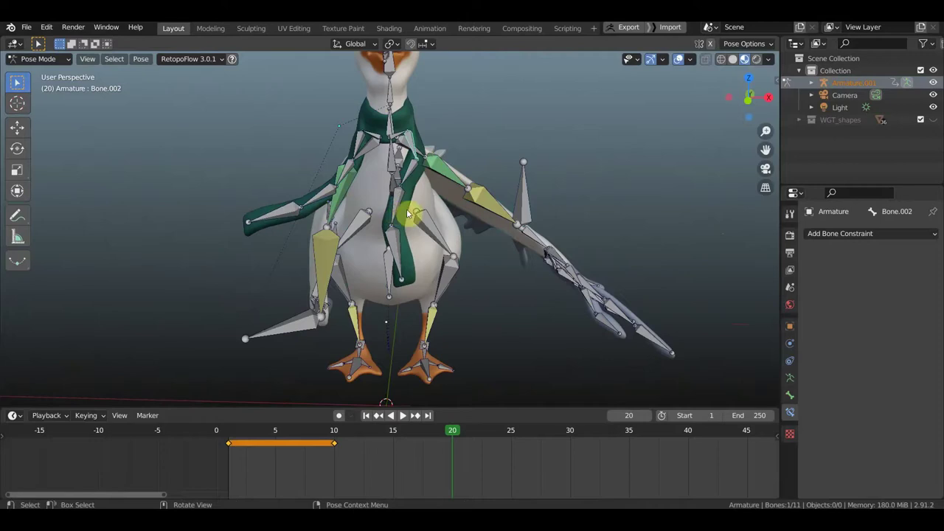
click(407, 214)
key(r)
click(372, 240)
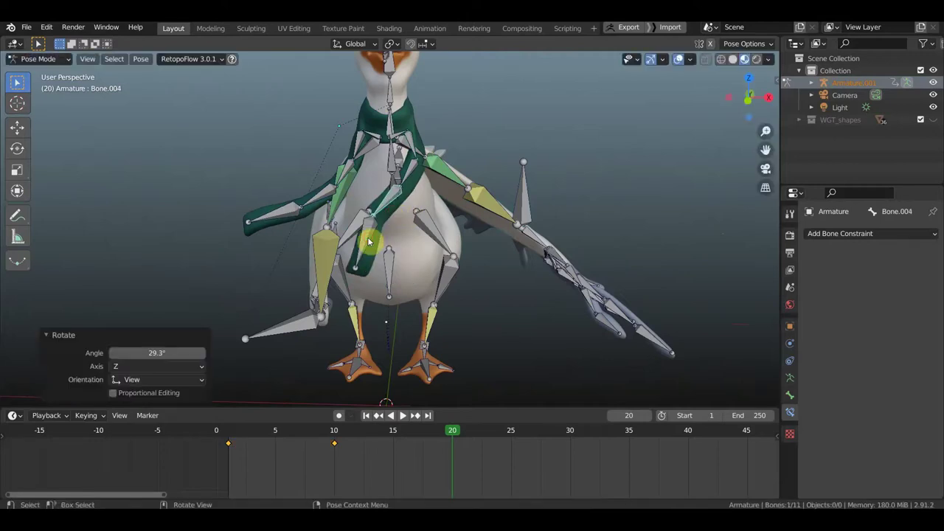
click(388, 251)
key(r)
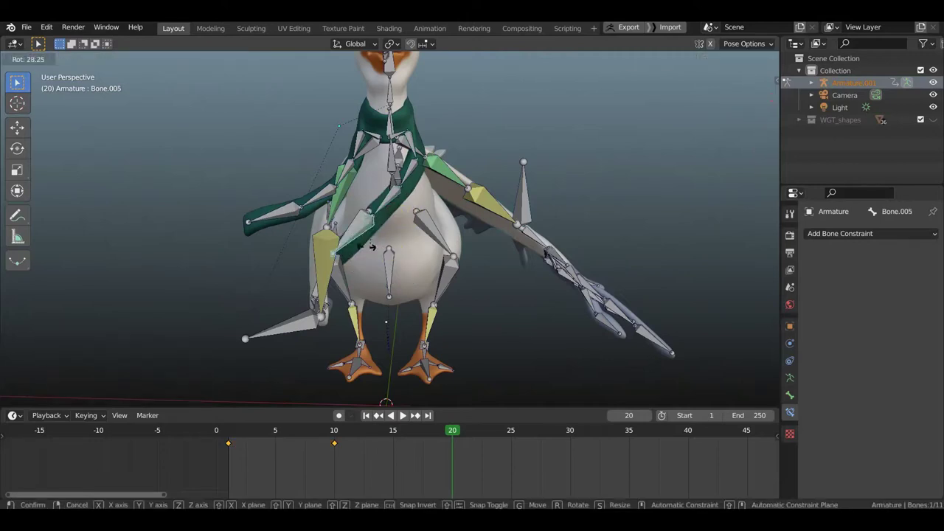
click(359, 252)
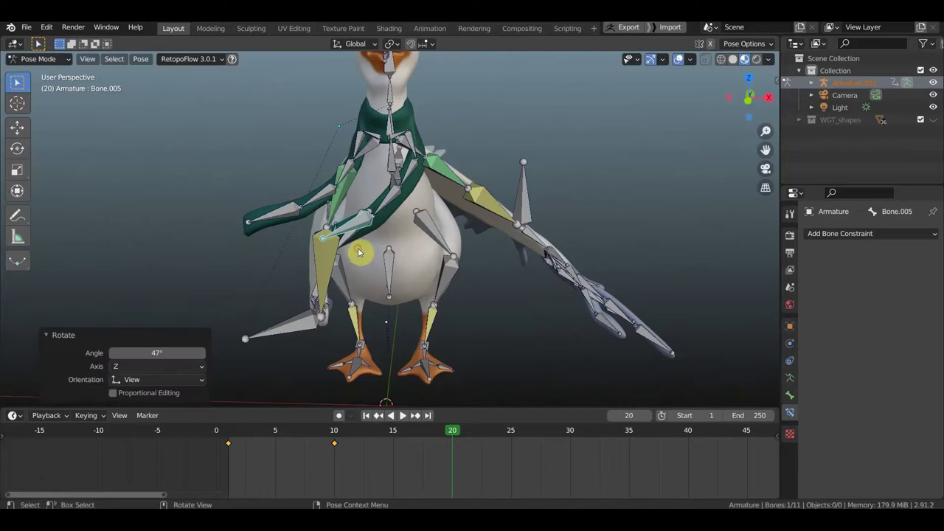
Step: Keyframe all bones of the rig at frame 20
key(a)
key(i)
click(501, 224)
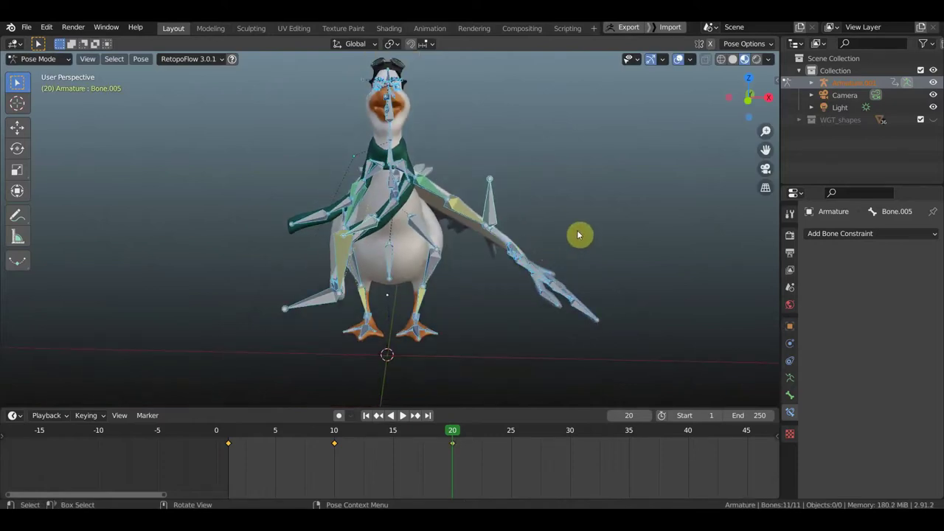
key(KP_1)
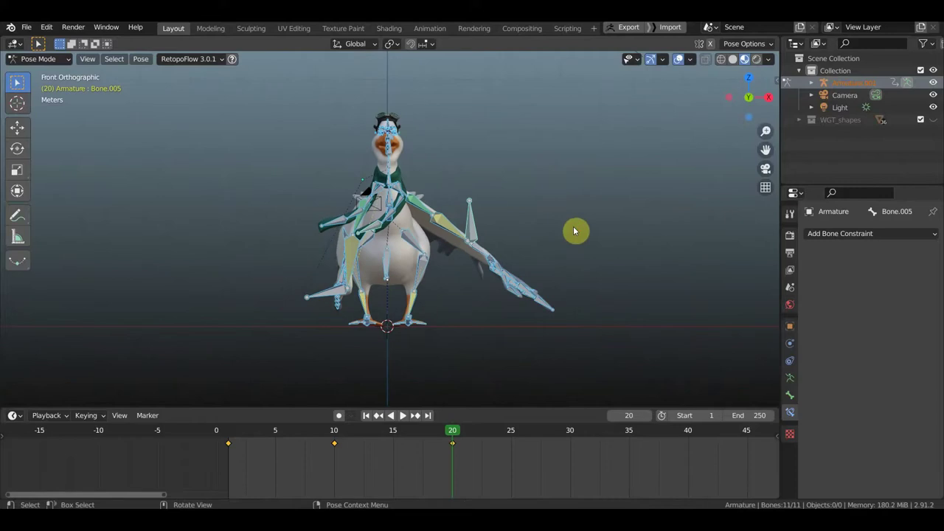
Step: Turn off viewport overlays and play the goose animation over frames 1–20, pausing once
click(677, 60)
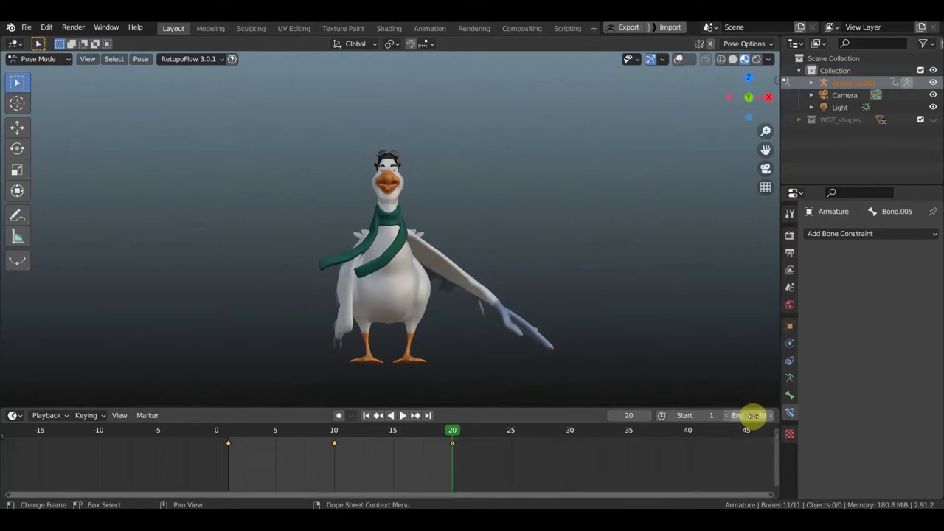
click(748, 415)
text(20)
key(space)
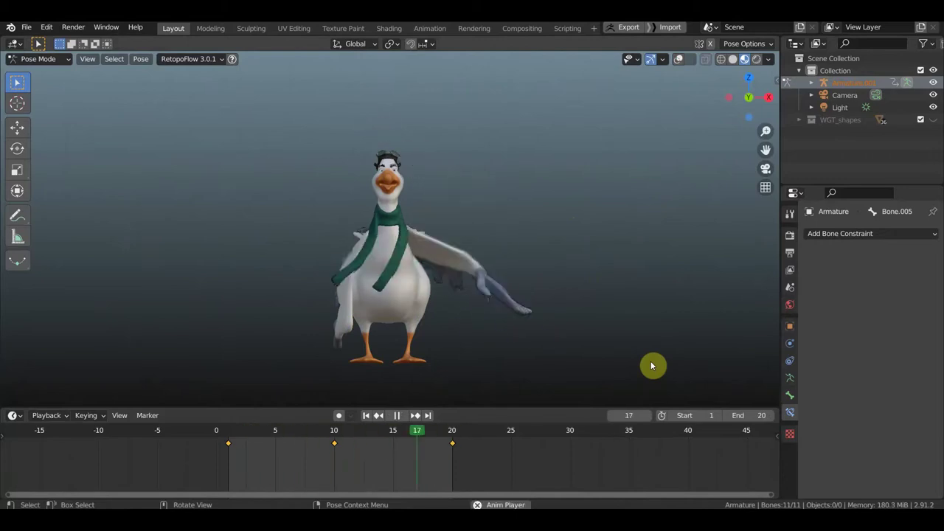
key(space)
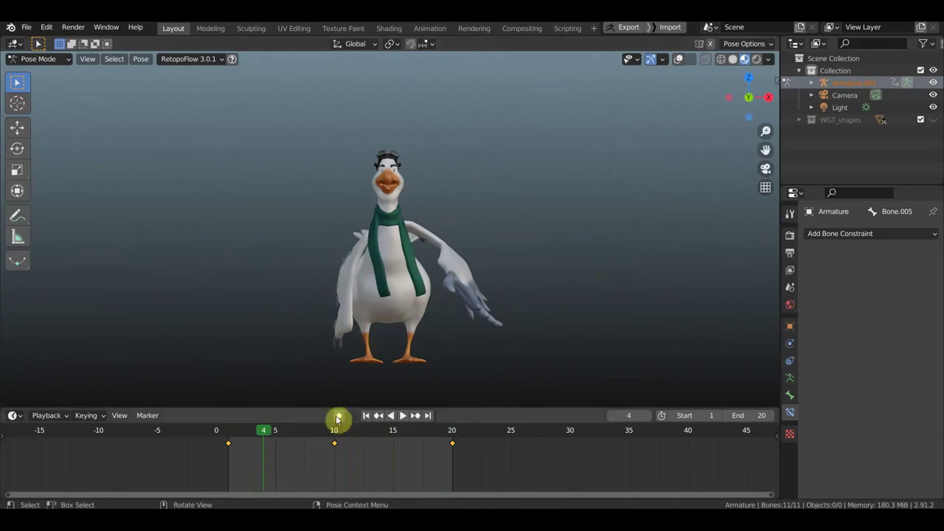
key(space)
key(space)
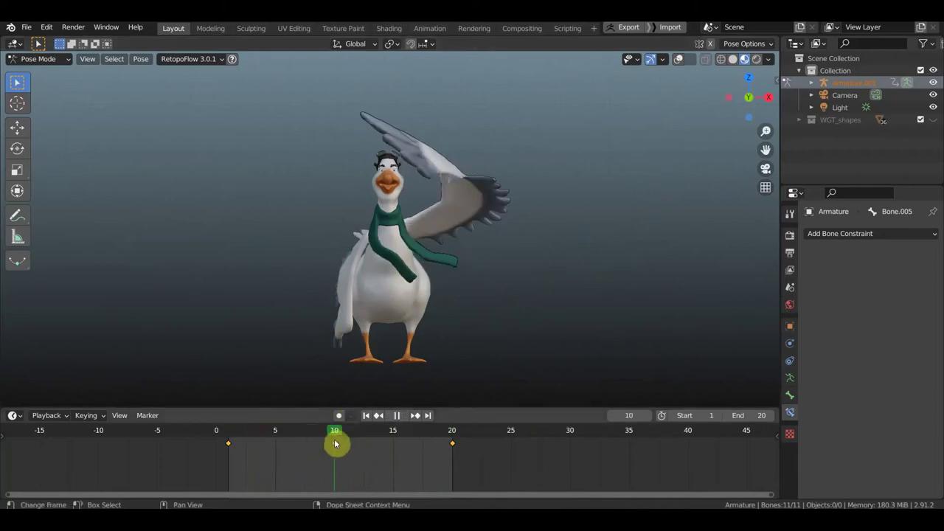
Step: Go to frame 10 and turn the rig overlays back on
middle_drag(491, 310, 163, 302)
middle_drag(570, 228, 634, 179)
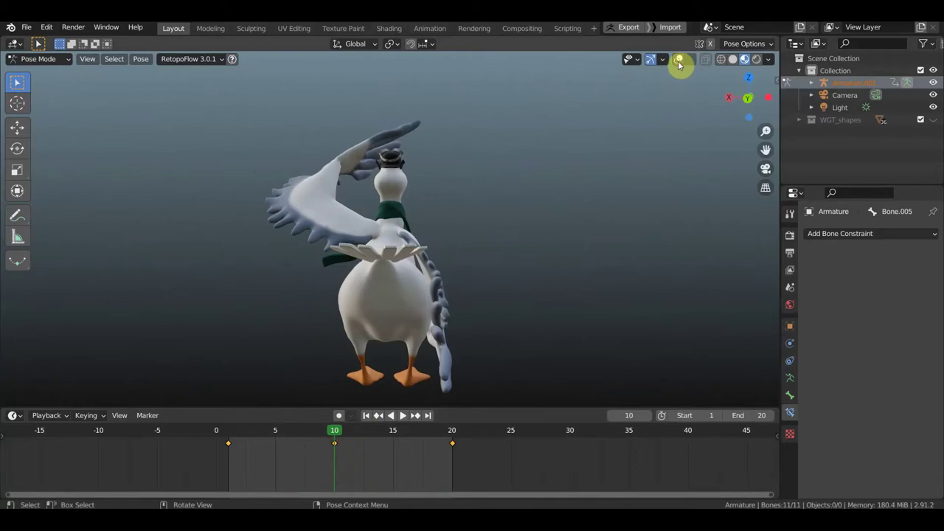
click(679, 59)
middle_drag(411, 275, 412, 332)
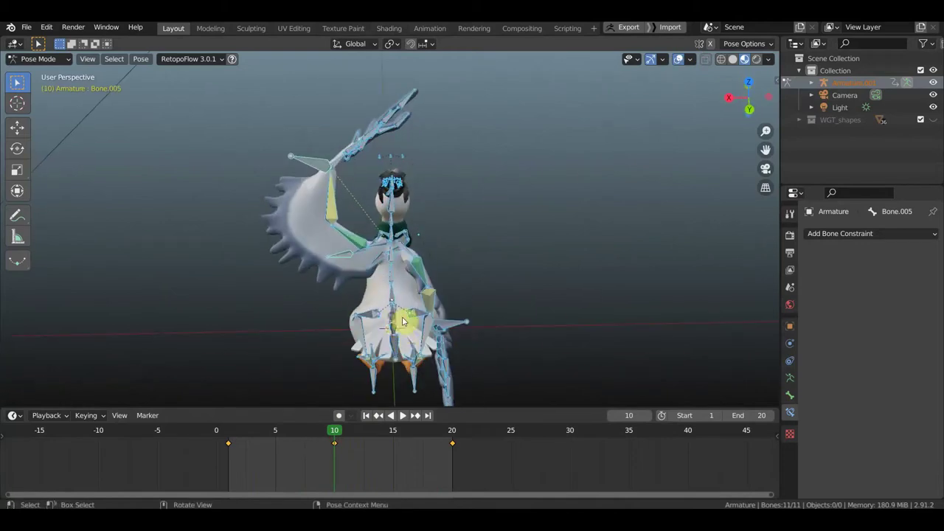
Step: Move the body bone Bone.056 and tilt it by 9.17°
click(458, 314)
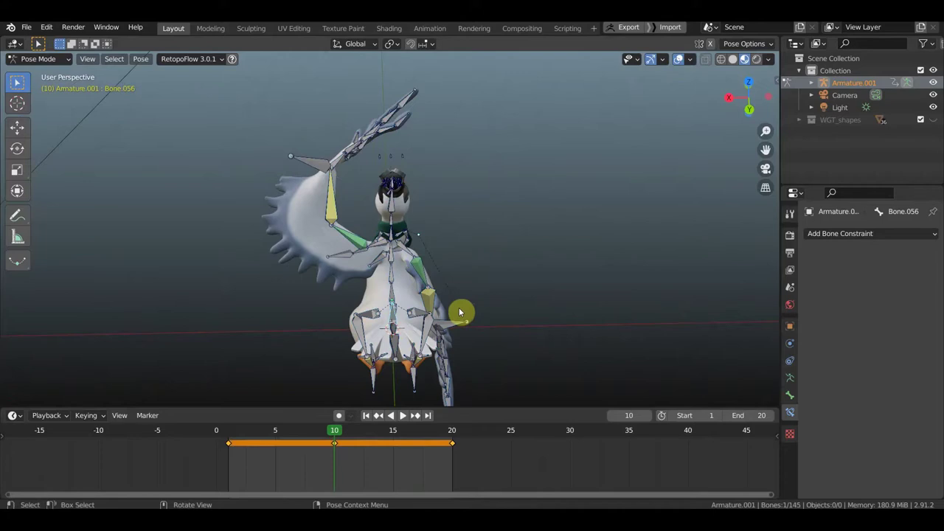
key(g)
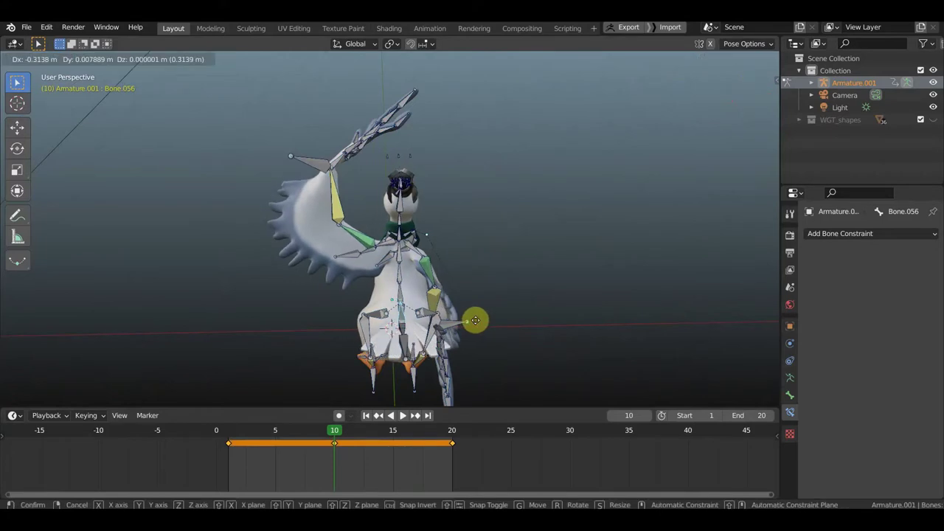
click(478, 322)
mouse_move(478, 323)
middle_down()
mouse_move(580, 273)
mouse_move(659, 261)
mouse_move(618, 264)
middle_up()
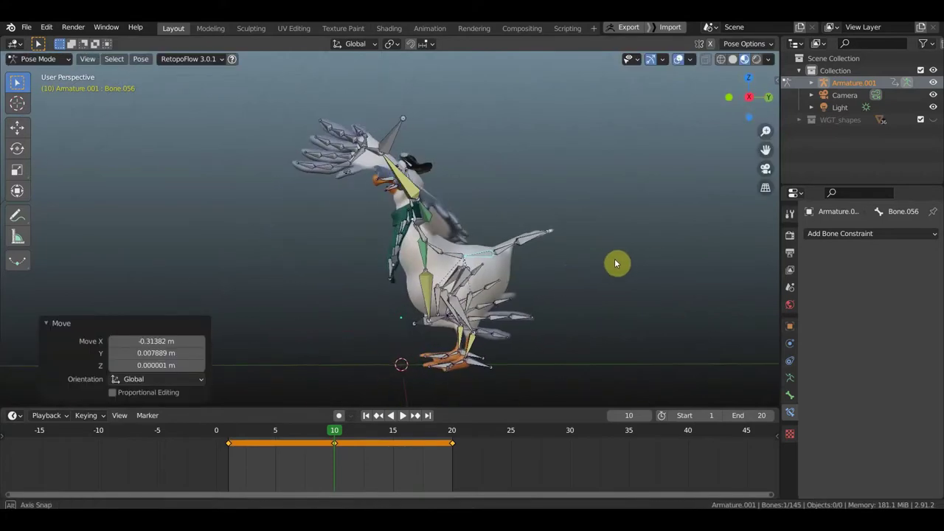
key(g)
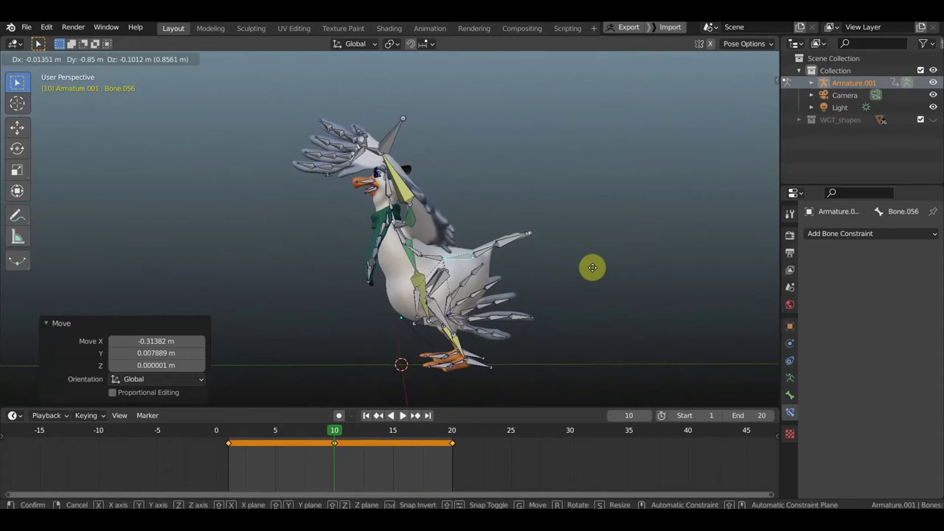
click(597, 272)
key(r)
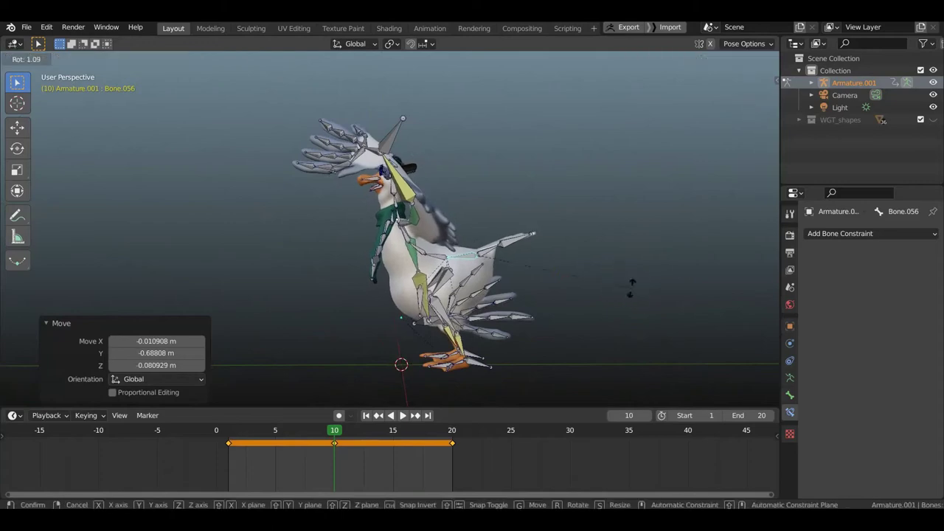
click(615, 307)
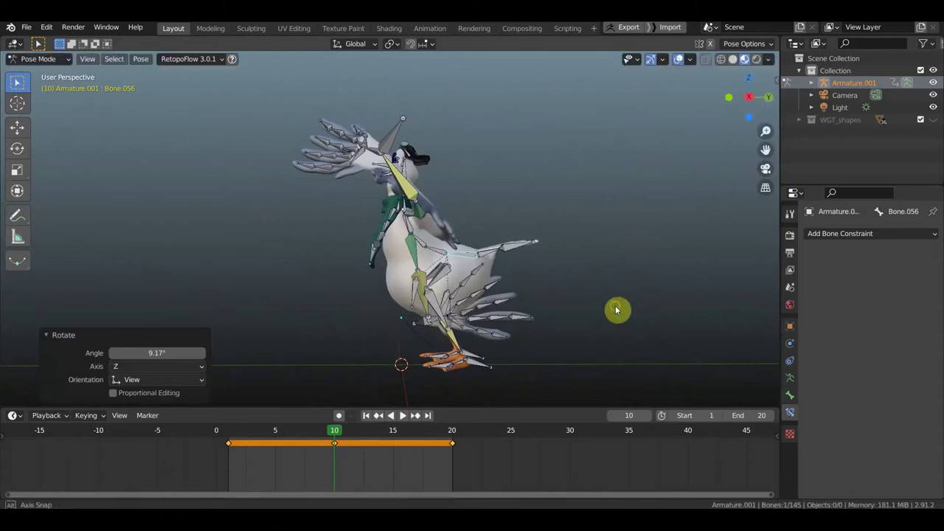
Step: Keyframe Location & Rotation for all bones at frame 10
middle_drag(615, 305, 740, 298)
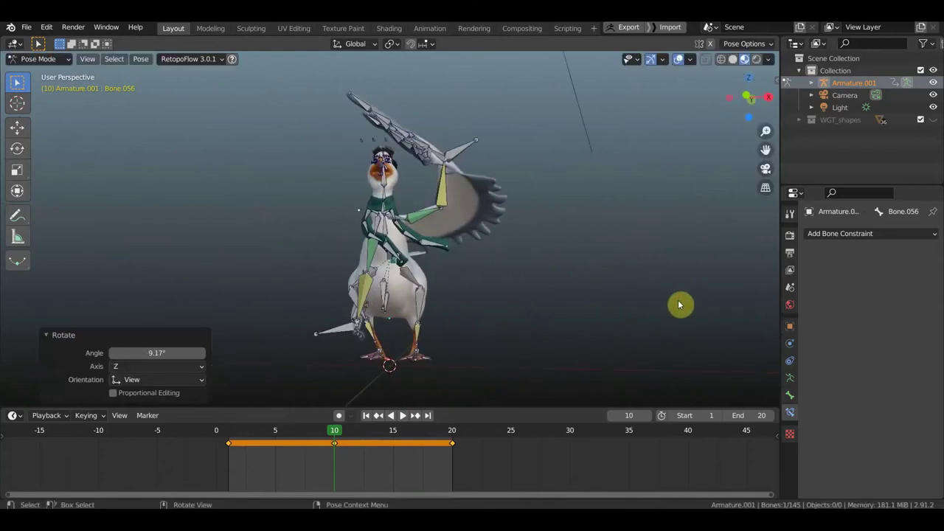
key(a)
key(i)
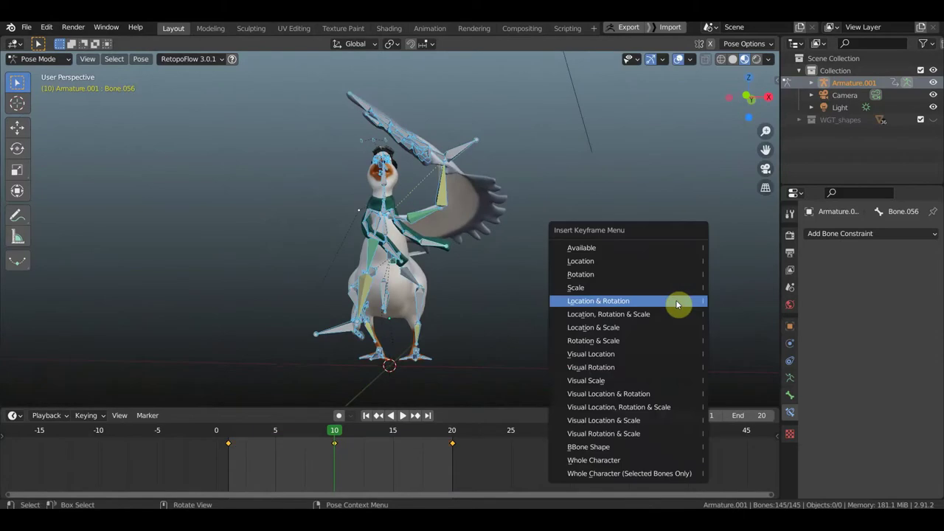
click(673, 300)
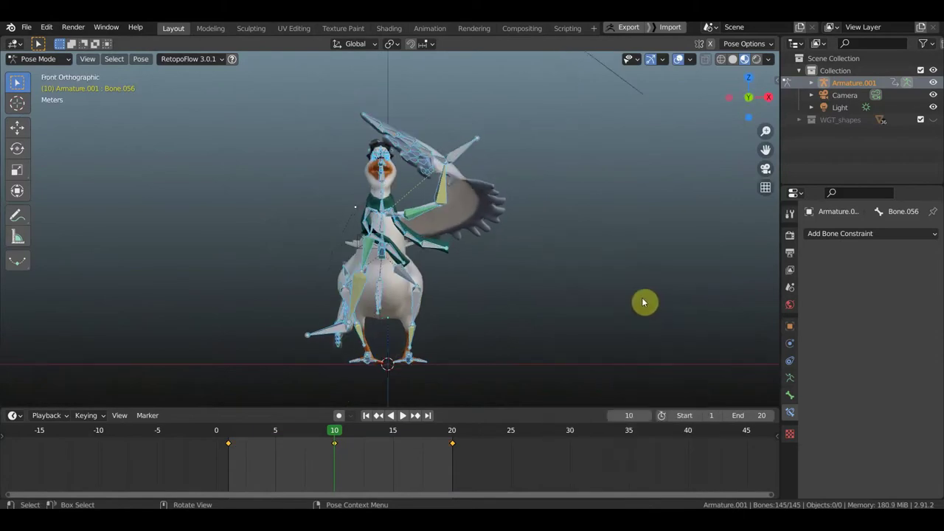
Step: Shift the tail bone and tilt the head bone by -20.8°
middle_drag(609, 295, 441, 297)
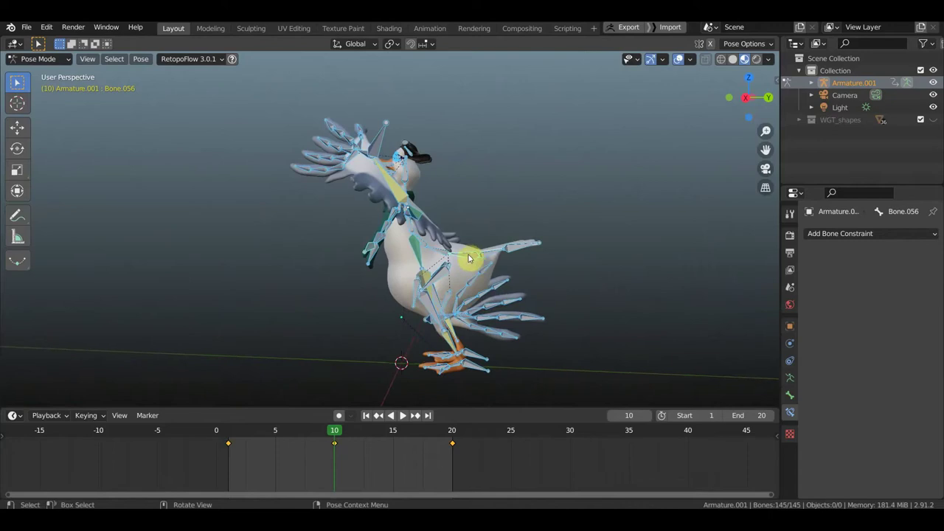
drag(464, 258, 491, 258)
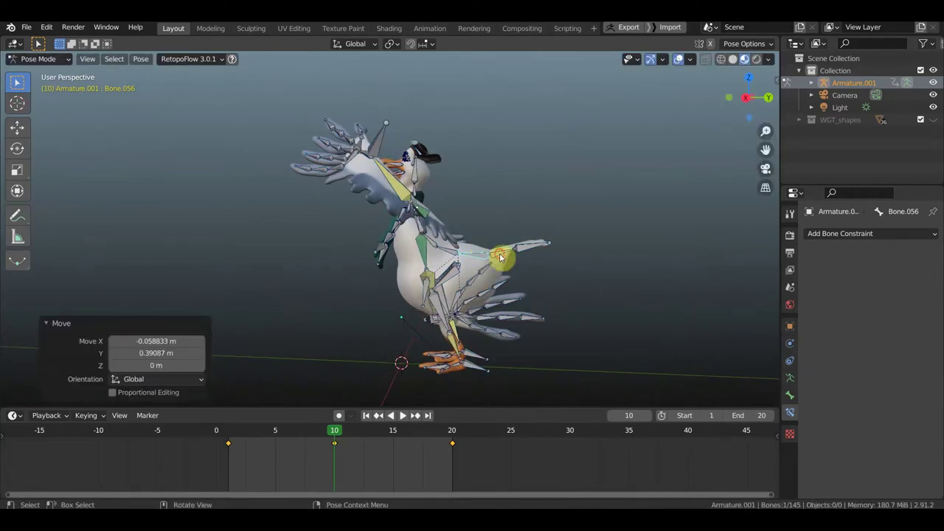
click(588, 268)
key(r)
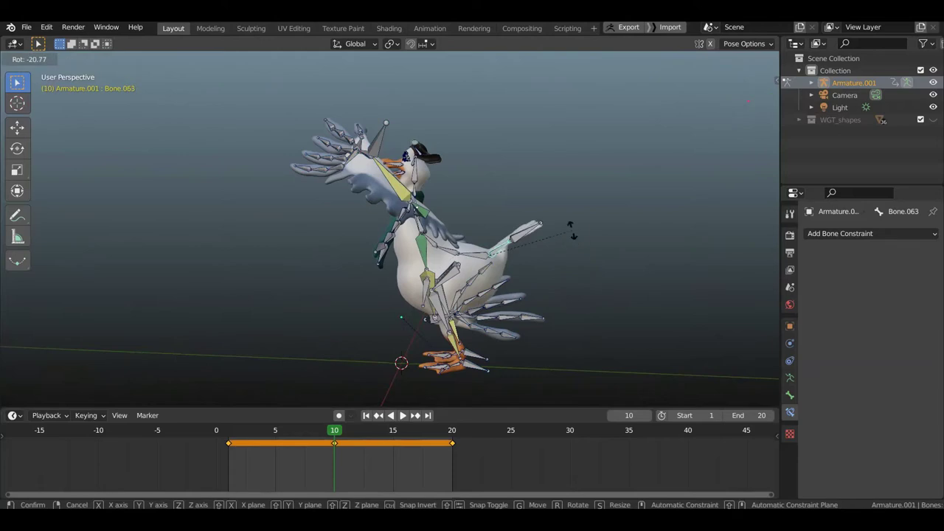
click(573, 233)
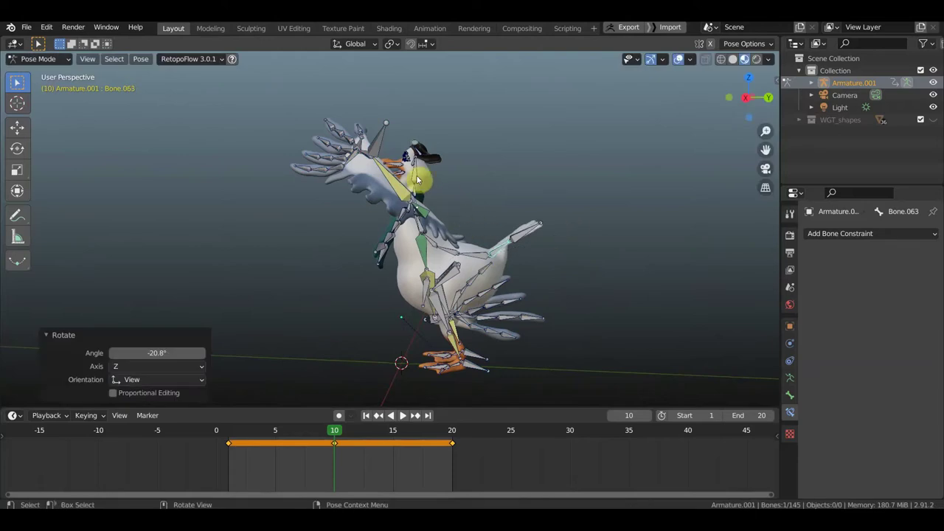
Step: Rotate Bone.004 beside the beak to -23.7°, lifting the head and neck
mouse_move(416, 175)
middle_down()
mouse_move(552, 213)
mouse_move(752, 223)
mouse_move(571, 175)
middle_up()
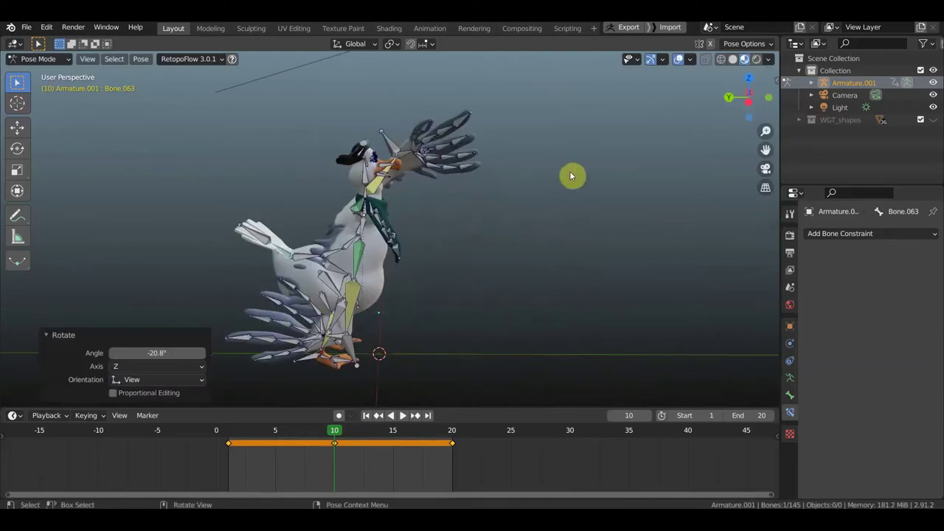
scroll(516, 166, up, 2)
scroll(450, 147, up, 1)
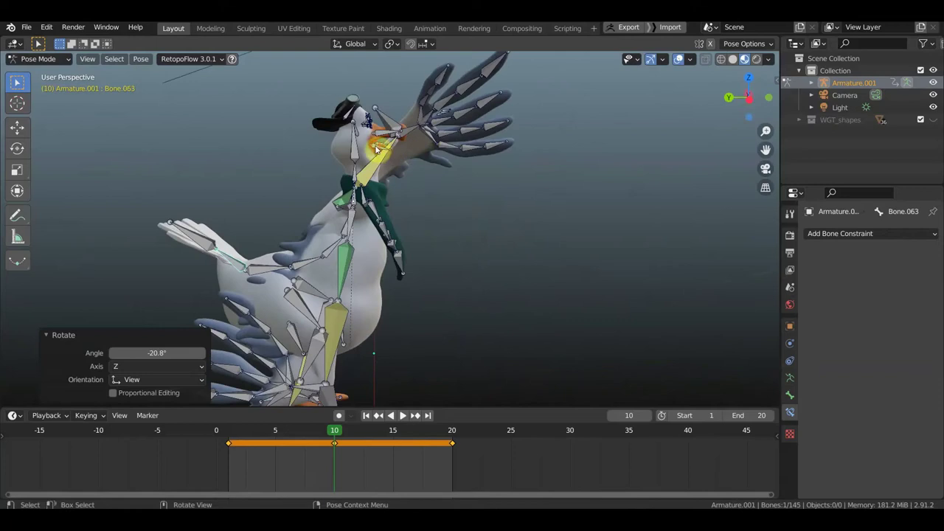
click(423, 172)
key(r)
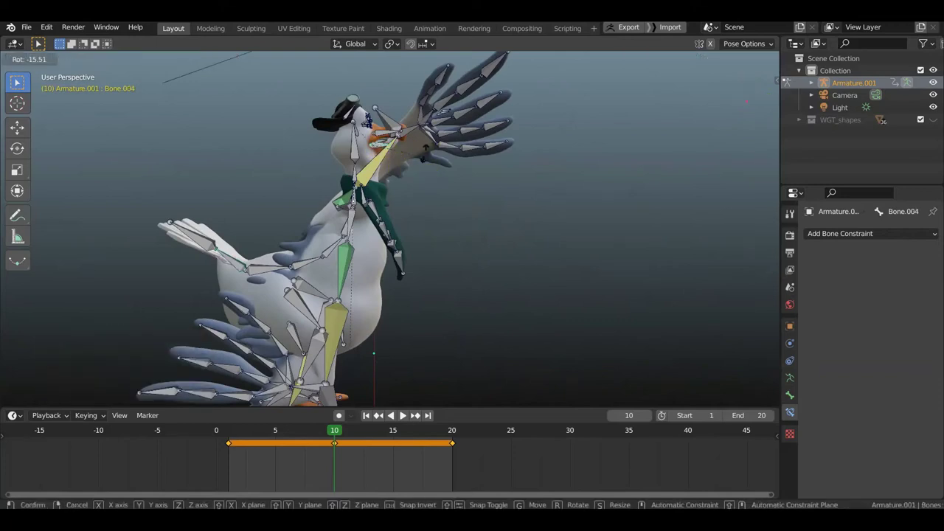
click(395, 141)
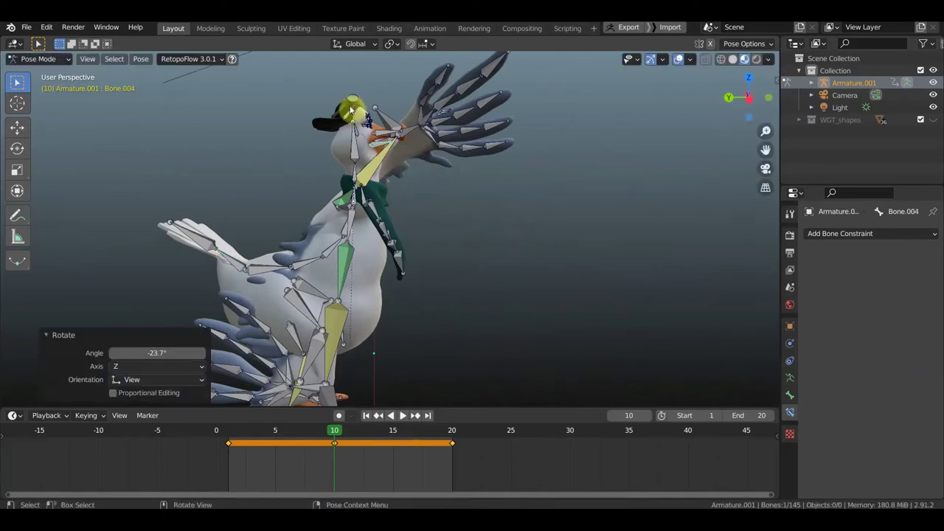
Step: Orbit around the goose to check the pose and select the hat bone Bone.174
middle_drag(309, 133, 217, 136)
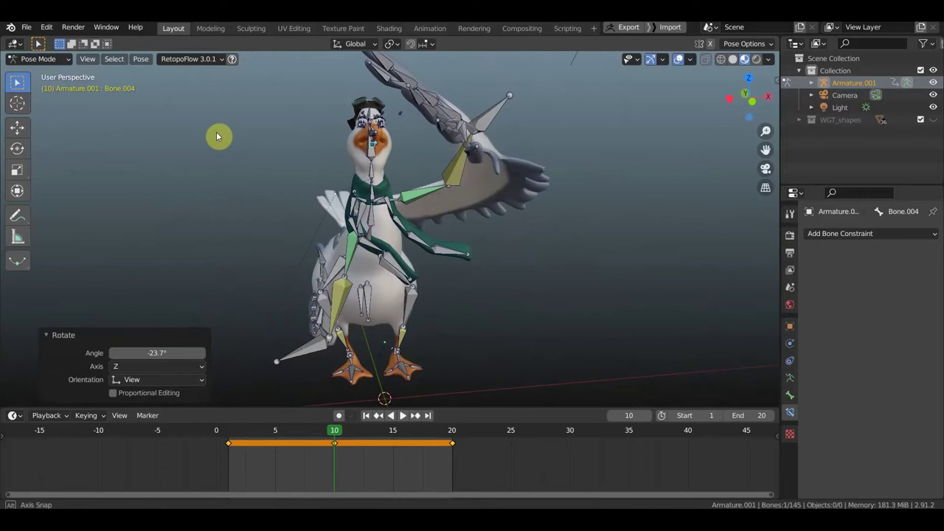
middle_drag(350, 143, 629, 148)
mouse_move(458, 123)
middle_down()
mouse_move(316, 116)
mouse_move(226, 129)
mouse_move(343, 118)
middle_up()
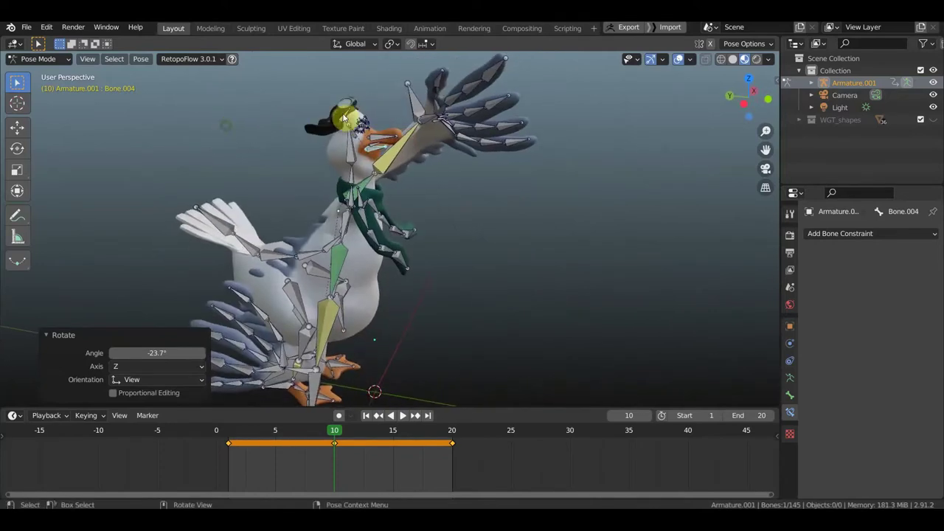
click(365, 127)
middle_drag(403, 126, 568, 110)
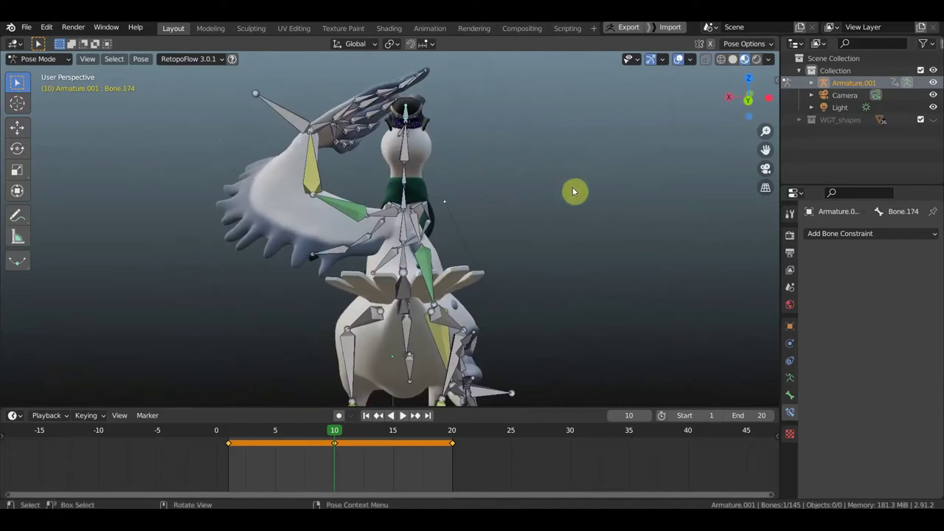
Step: Move the hat onto the raised wing tip and rotate it 35.5°
key(g)
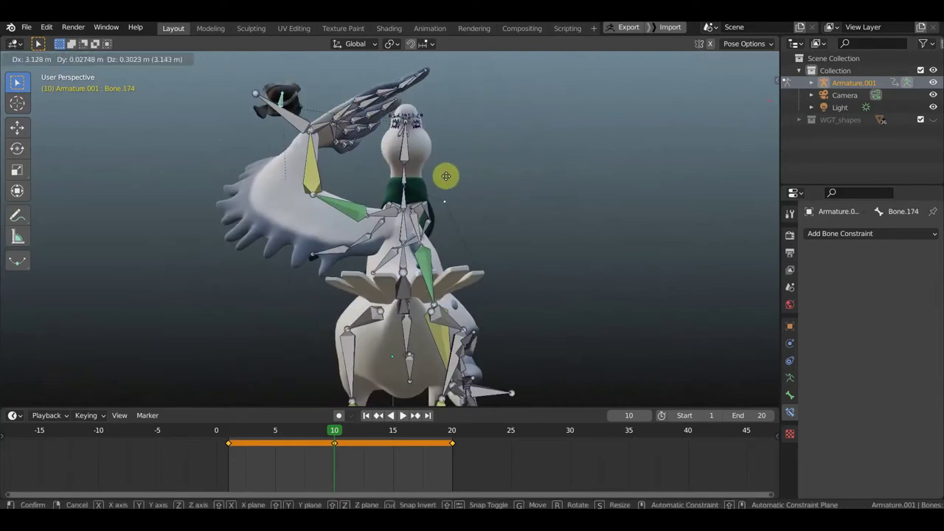
click(447, 175)
key(r)
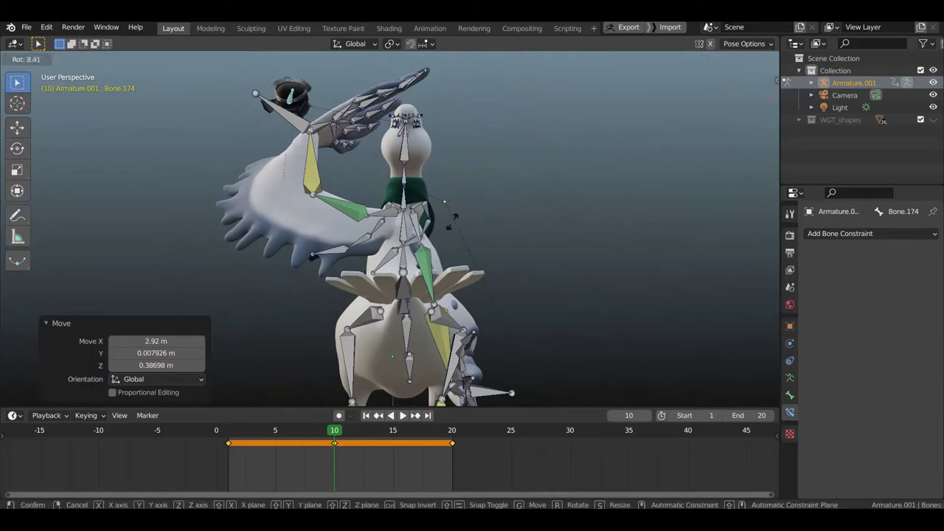
click(511, 225)
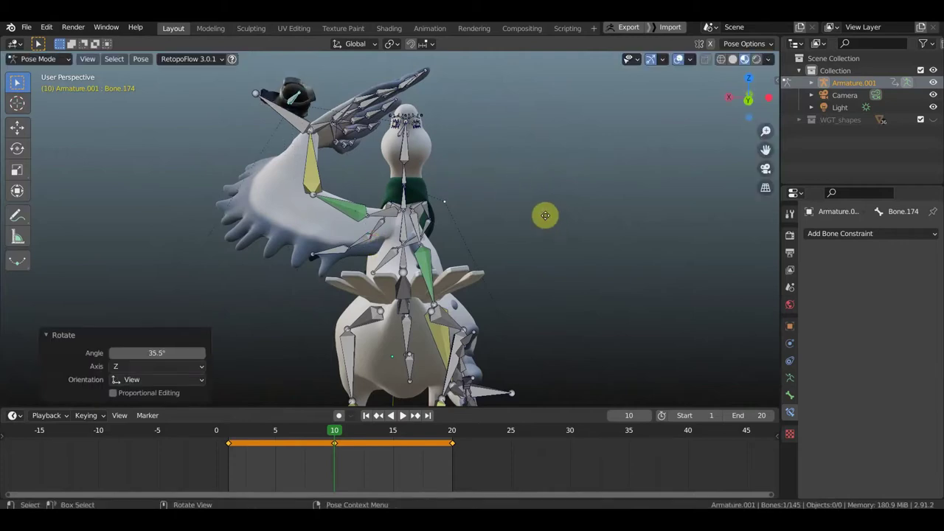
key(g)
click(504, 208)
mouse_move(505, 211)
middle_down()
mouse_move(324, 219)
mouse_move(484, 204)
mouse_move(426, 205)
mouse_move(445, 198)
middle_up()
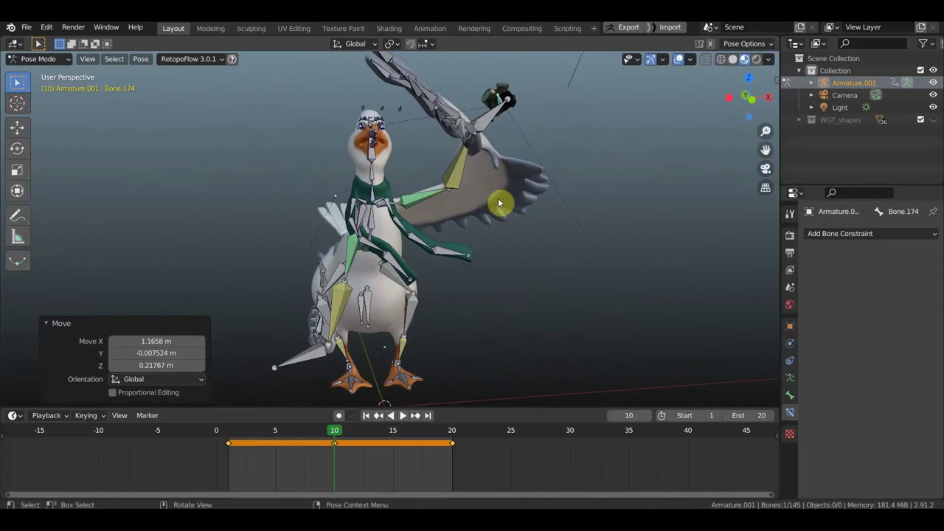
Step: Keyframe Location & Rotation for all bones at frame 10, then go to frame 20
key(a)
key(i)
click(567, 224)
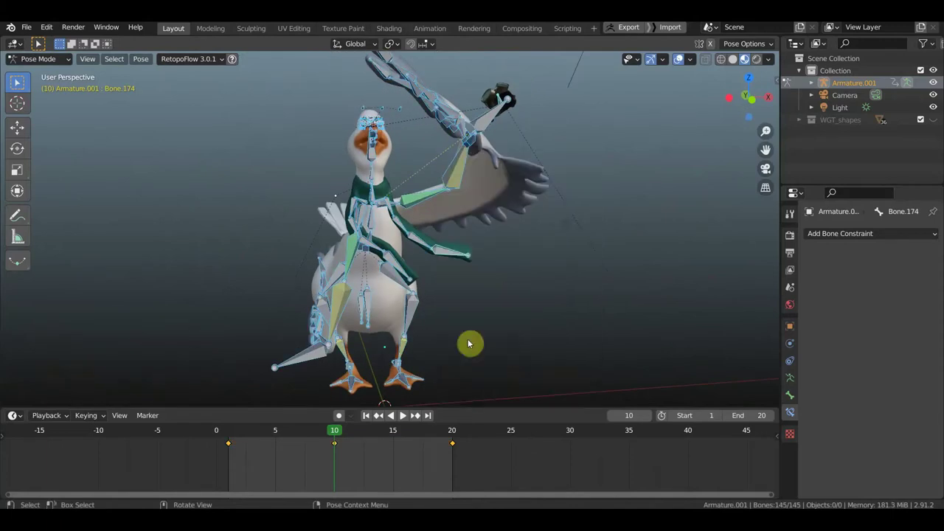
mouse_move(322, 431)
mouse_down()
mouse_move(226, 433)
mouse_move(454, 437)
mouse_up()
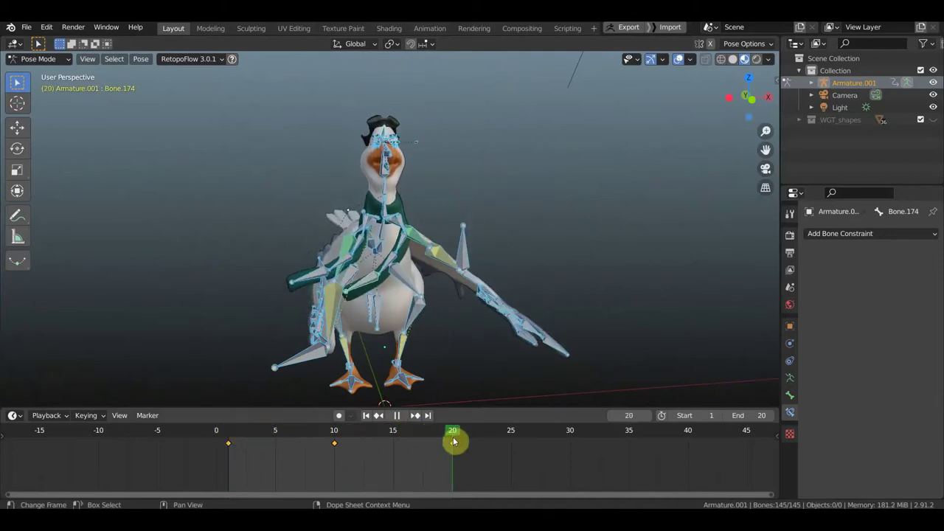
Step: Select only the hat bone Bone.174 and move it 6.0011 m in X onto the ground
mouse_move(452, 271)
middle_down()
mouse_move(462, 158)
mouse_move(369, 143)
mouse_move(364, 131)
middle_up()
click(542, 241)
mouse_move(543, 242)
middle_down()
mouse_move(428, 226)
mouse_move(443, 226)
middle_up()
scroll(495, 274, down, 2)
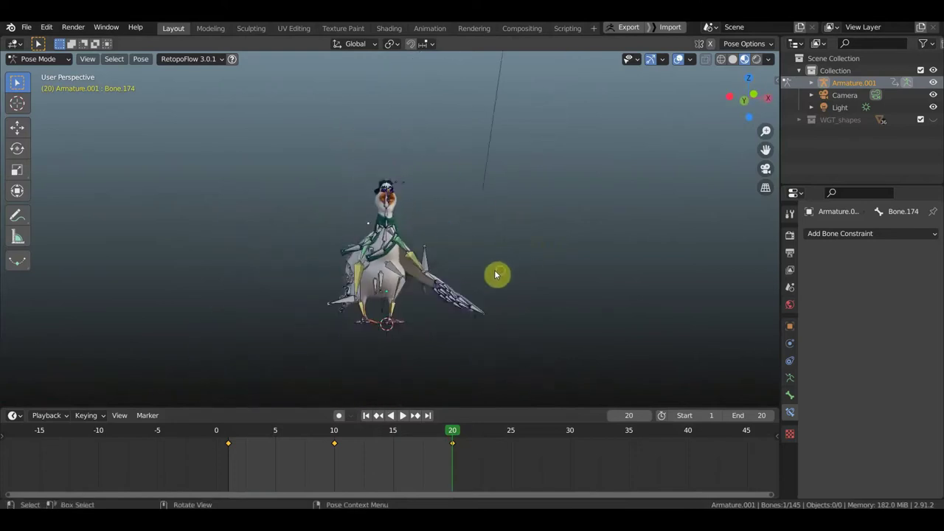
middle_drag(495, 274, 490, 276)
key(g)
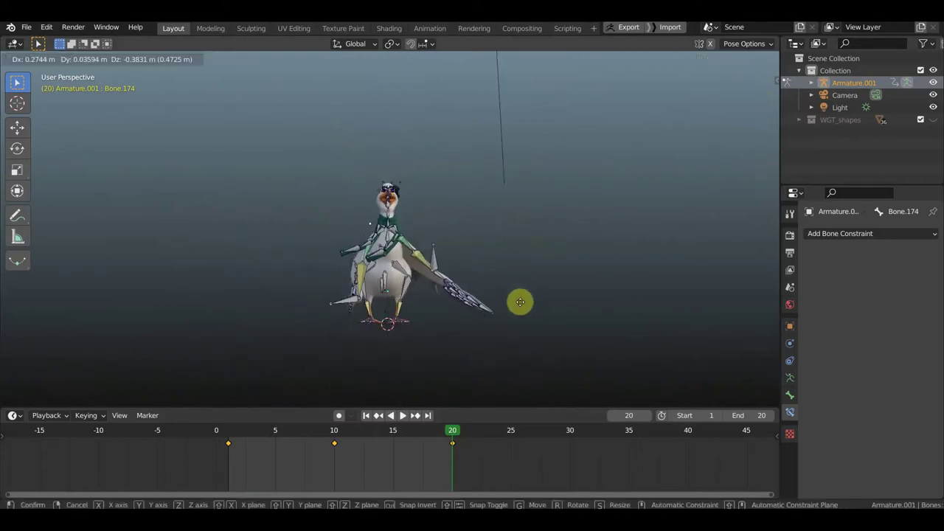
click(593, 59)
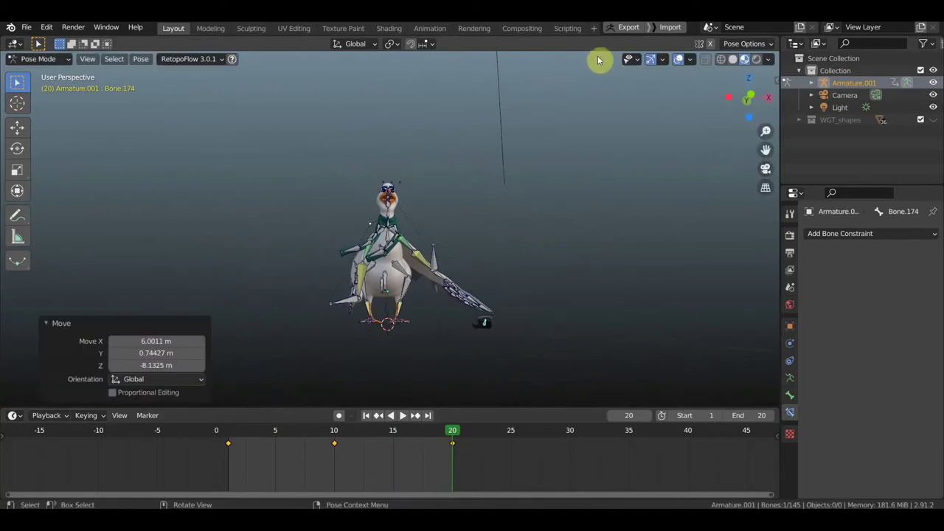
Step: Keyframe Location & Rotation for all bones at frame 20
key(a)
key(i)
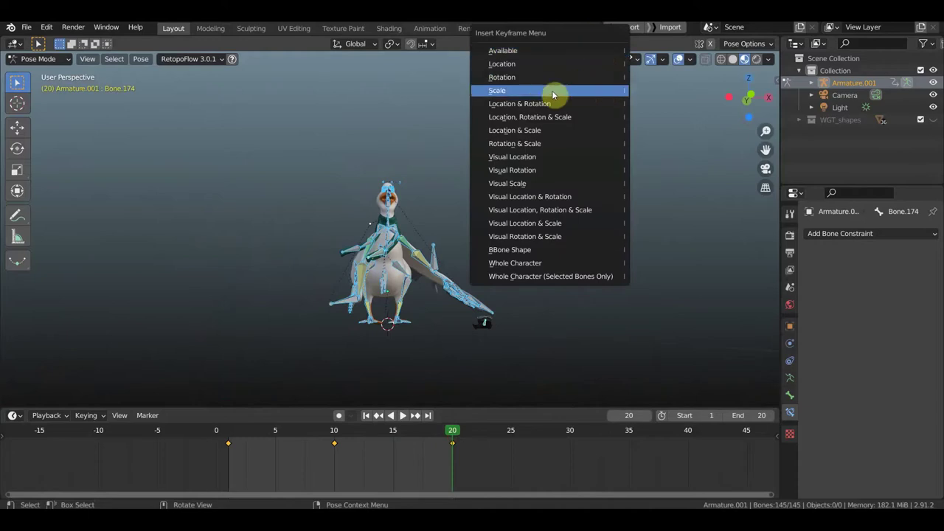
click(541, 103)
scroll(557, 167, up, 2)
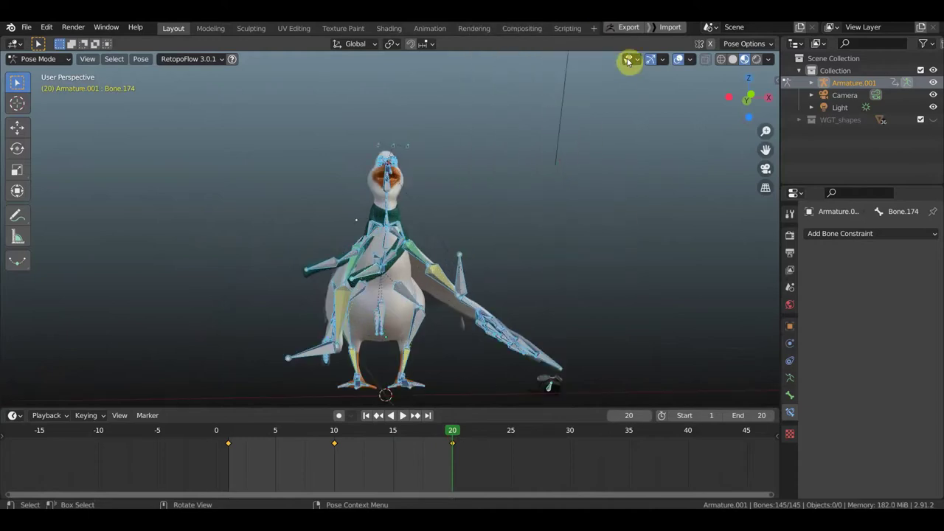
Step: Hide the bones and overlays and play the animation
click(678, 60)
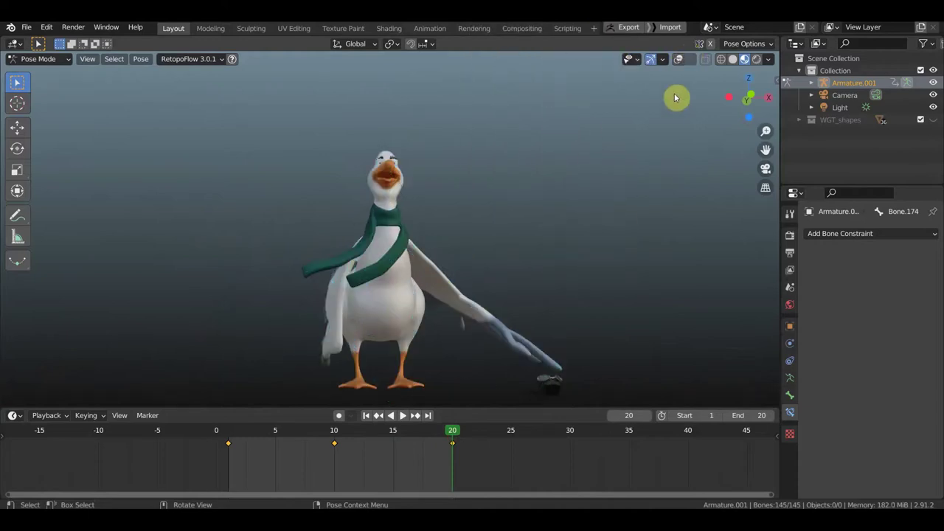
scroll(598, 180, down, 1)
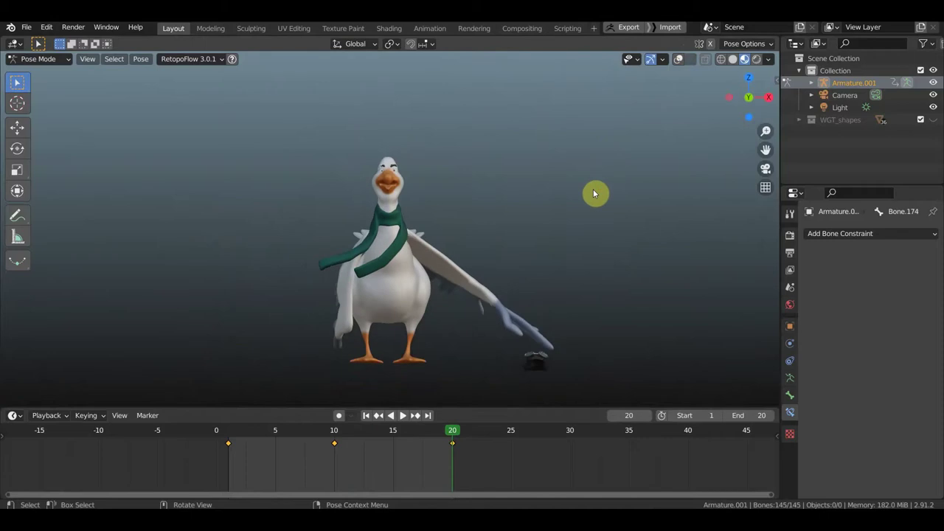
key(space)
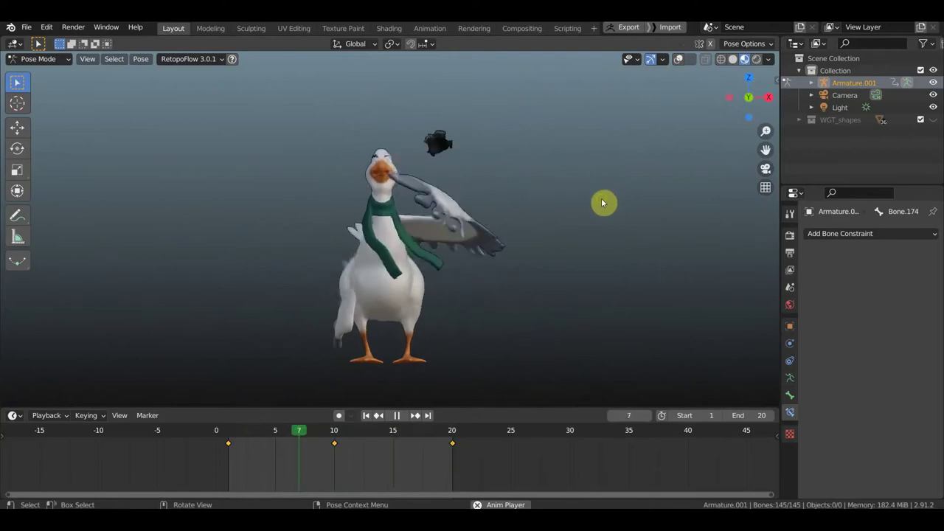
Step: Watch the playback from the side and stop it at frame 9
middle_drag(601, 198, 708, 205)
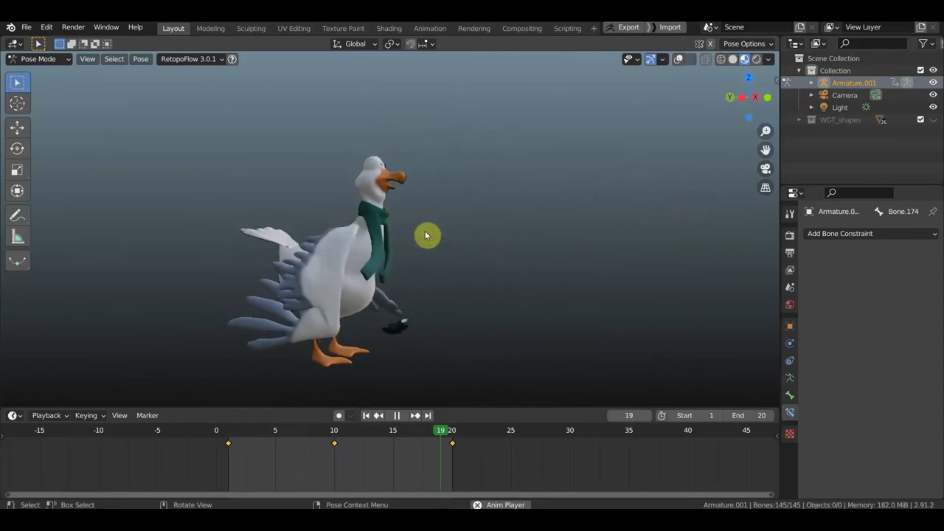
key(space)
mouse_move(336, 290)
middle_down()
mouse_move(278, 291)
mouse_move(342, 433)
middle_up()
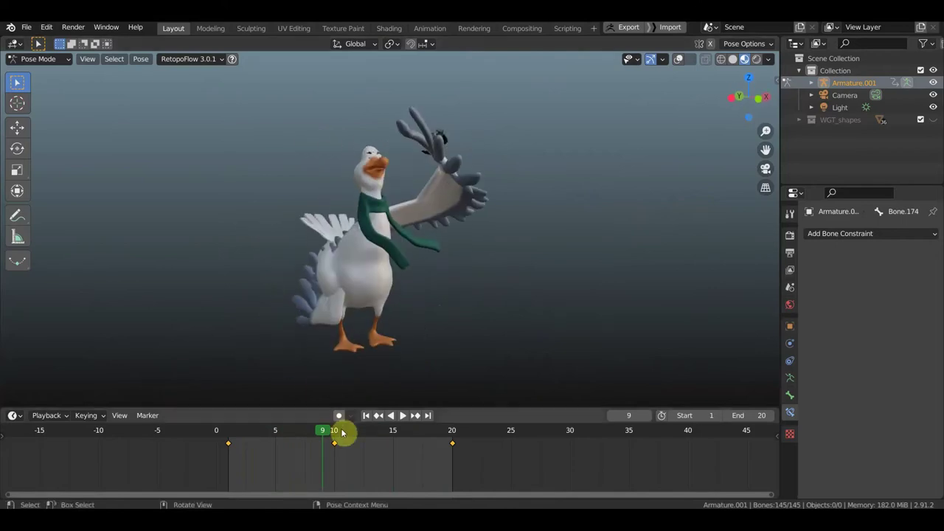
Step: At frame 10, with overlays shown, move and rotate the lower-left tail bone Bone.106
click(335, 434)
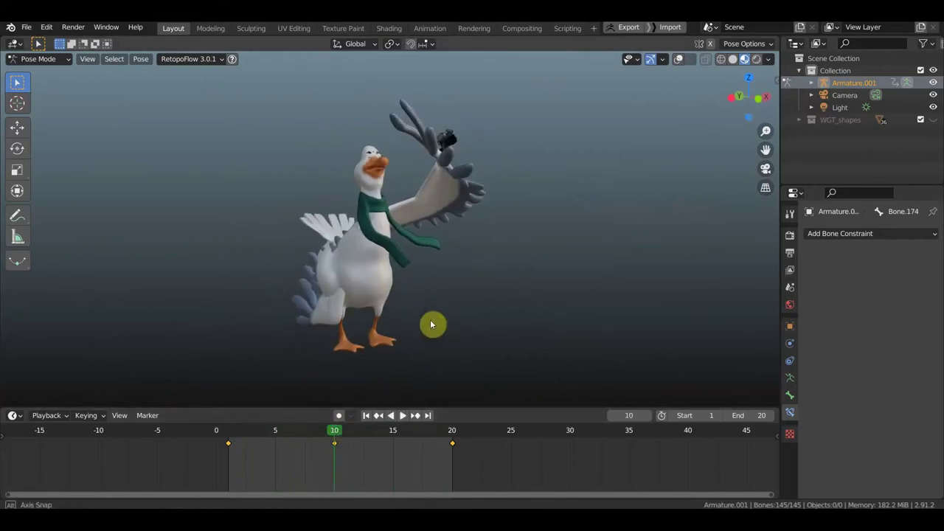
middle_drag(436, 322, 608, 168)
click(678, 60)
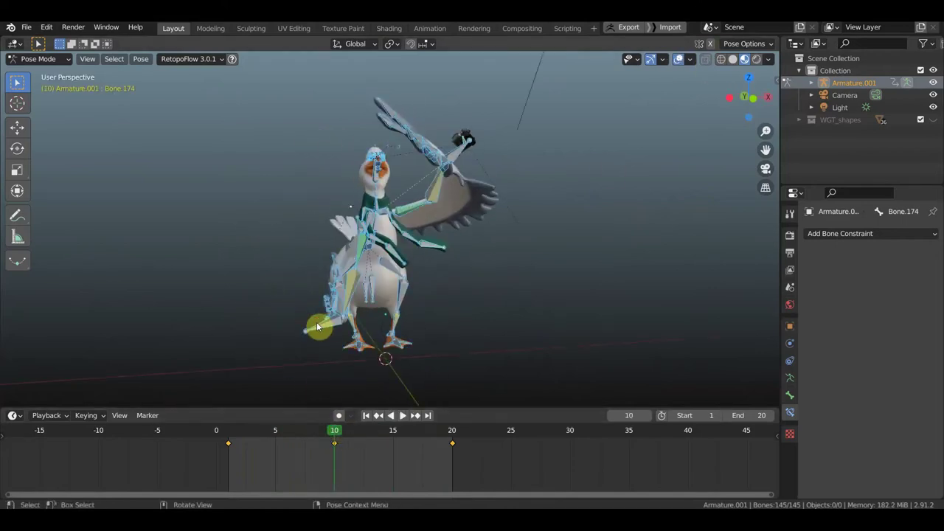
click(352, 329)
key(g)
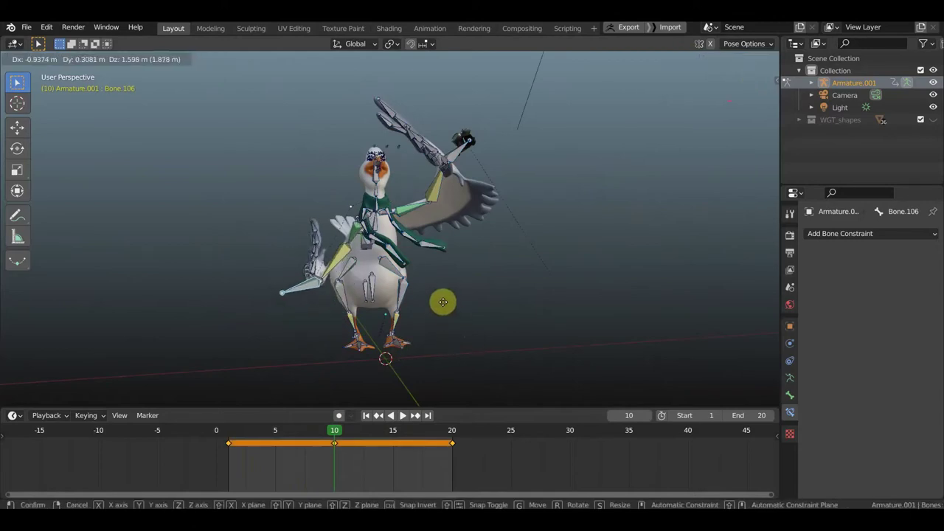
click(453, 319)
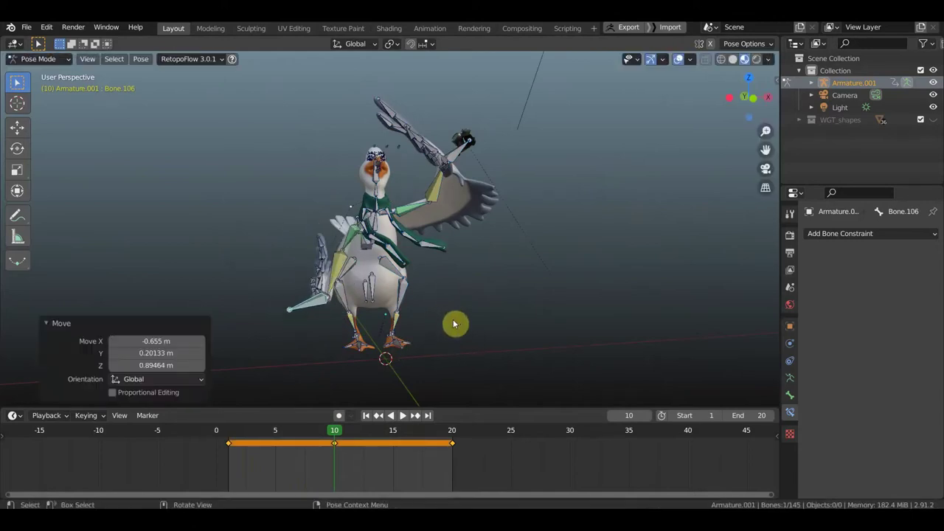
key(r)
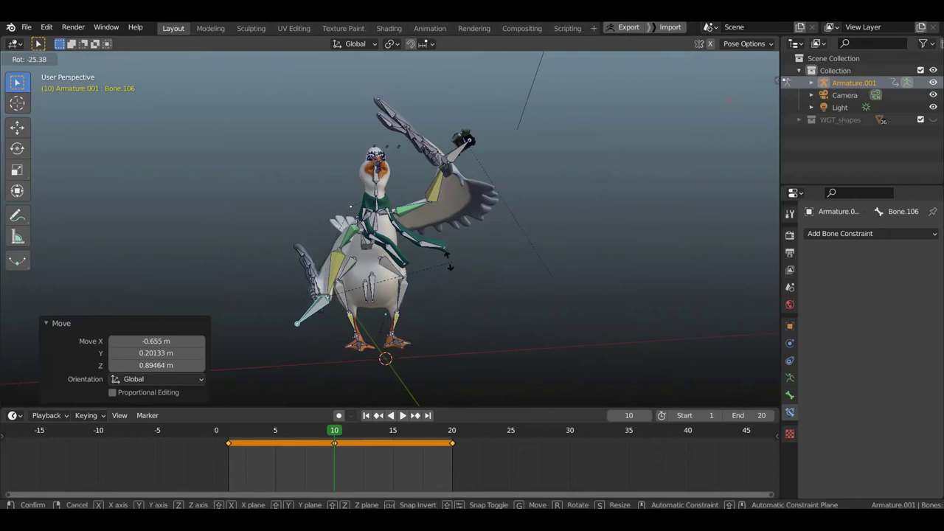
click(516, 269)
Step: Keyframe Location & Rotation for all bones at frame 10
key(a)
key(i)
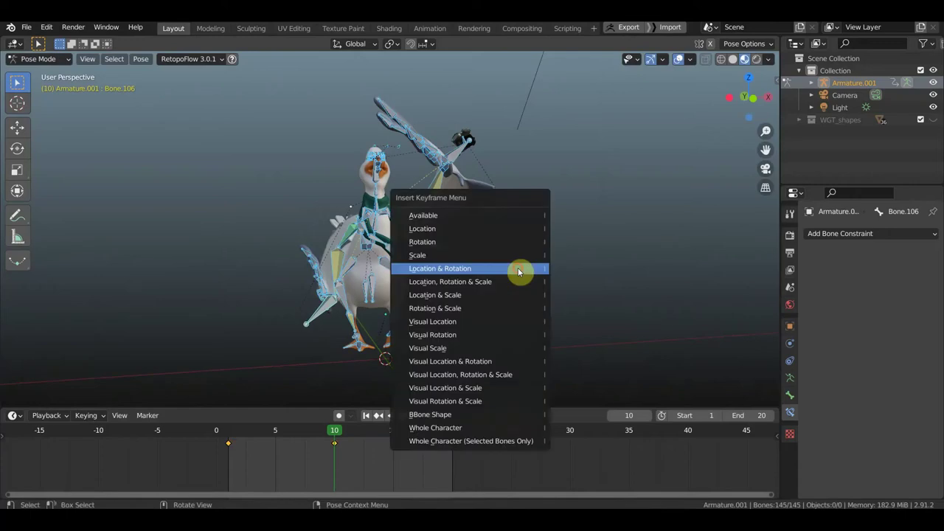
click(518, 270)
Step: Replay the animation in front orthographic view with overlays hidden
key(KP_1)
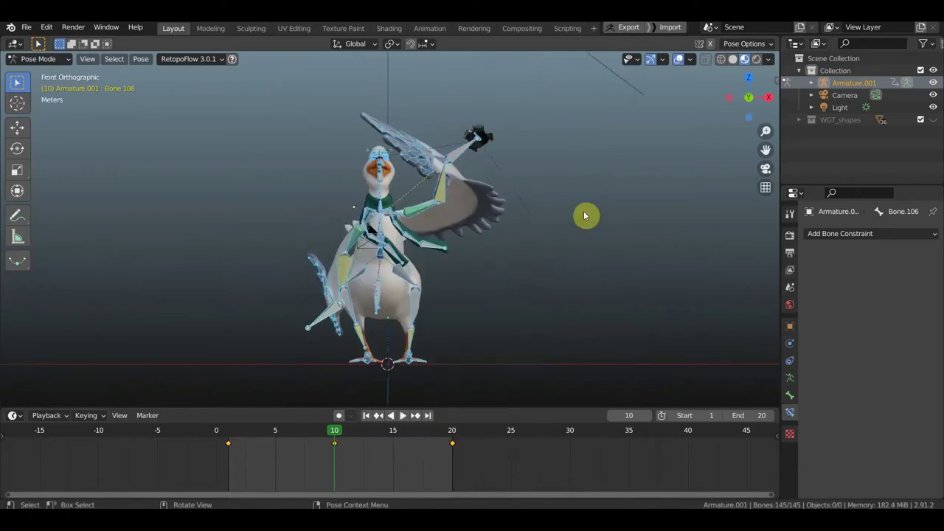
click(679, 59)
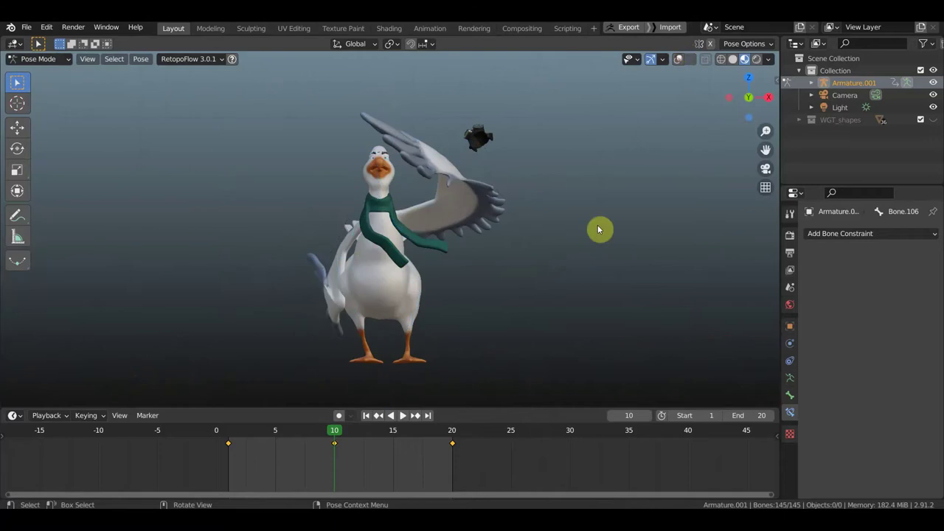
key(space)
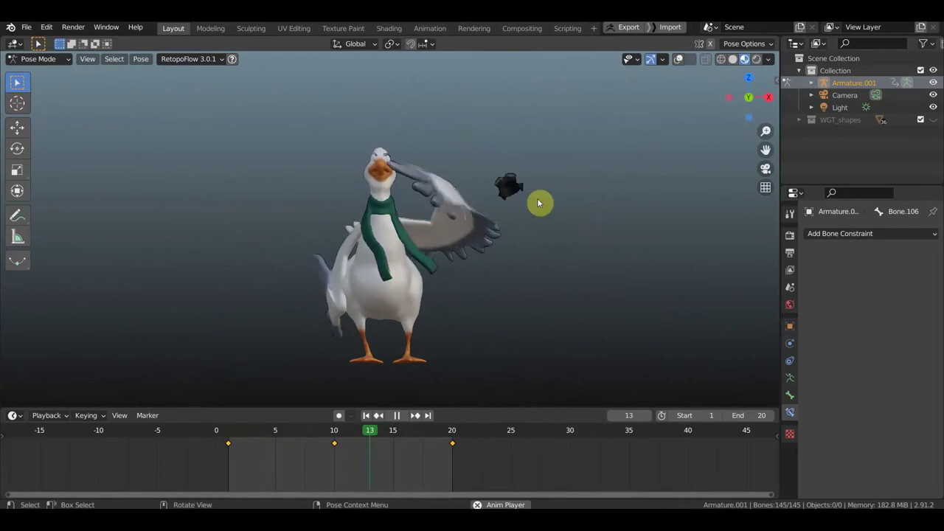
Step: Orbit behind and around the goose and zoom in while the animation plays
mouse_move(512, 259)
middle_down()
mouse_move(240, 271)
mouse_move(376, 268)
mouse_move(331, 274)
middle_up()
mouse_move(341, 322)
middle_down()
mouse_move(326, 307)
mouse_move(360, 312)
mouse_move(347, 292)
mouse_move(258, 288)
mouse_move(301, 288)
mouse_move(278, 293)
mouse_move(337, 278)
mouse_move(306, 312)
mouse_move(248, 306)
mouse_move(318, 312)
mouse_move(187, 315)
mouse_move(428, 297)
mouse_move(238, 303)
mouse_move(373, 293)
mouse_move(440, 270)
mouse_move(374, 278)
mouse_move(668, 266)
middle_up()
scroll(375, 274, up, 4)
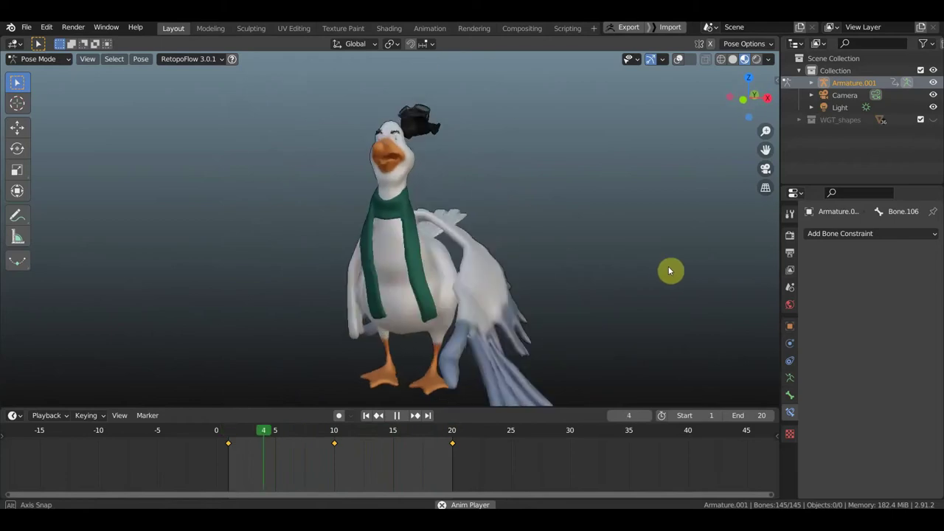
scroll(634, 253, up, 2)
scroll(606, 235, up, 2)
Step: Stop playback at frame 18 and orbit close around the goose's head, beak and eyebrow
key(space)
middle_drag(555, 282, 654, 283)
shift+middle_drag(579, 239, 564, 306)
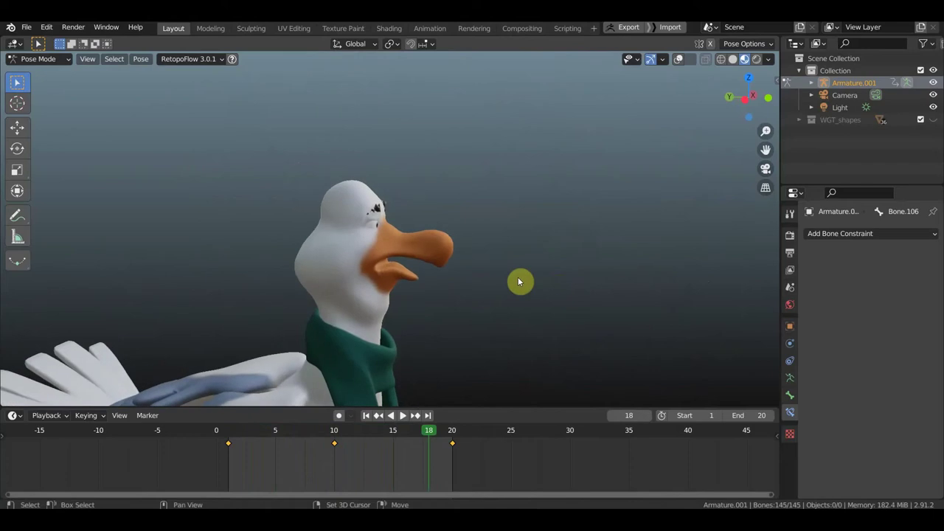
scroll(369, 231, up, 3)
middle_drag(359, 210, 358, 190)
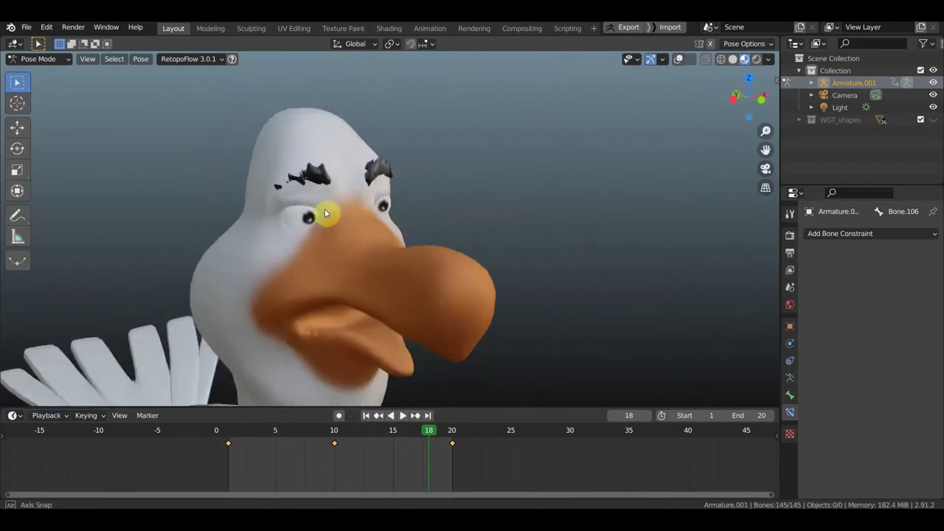
Step: Show the viewport overlays and switch from Pose Mode to Object Mode
click(680, 61)
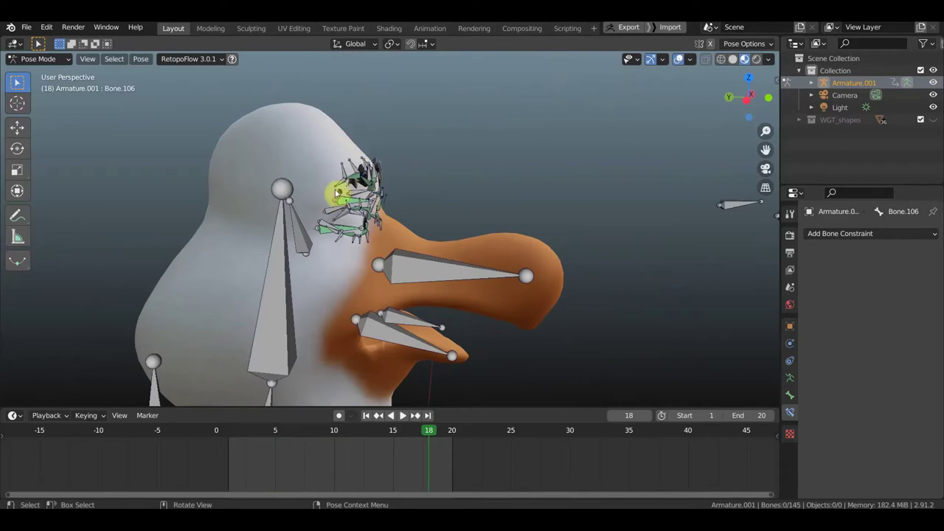
click(46, 62)
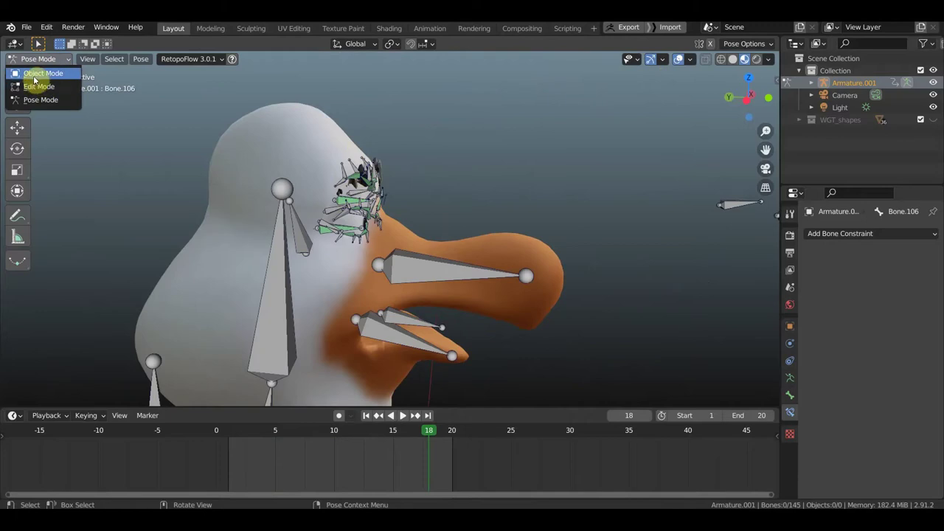
click(44, 74)
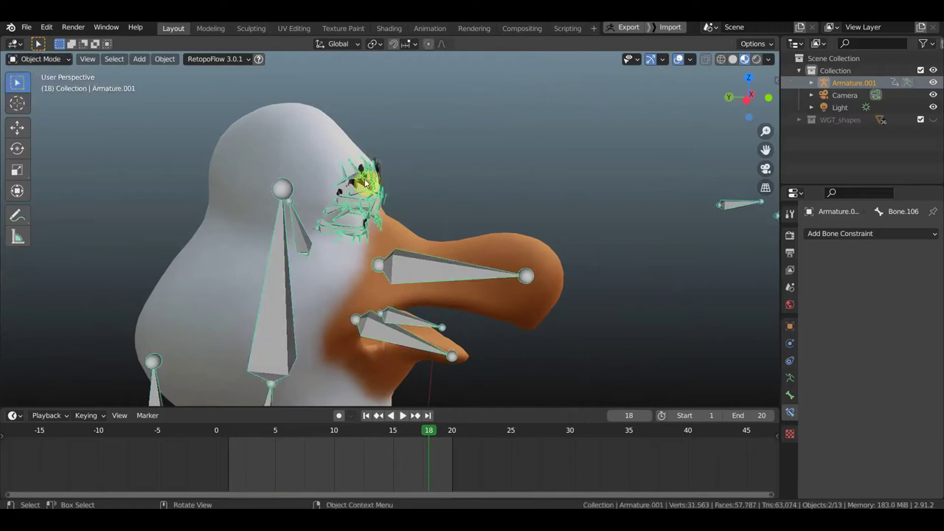
Step: Select the goose's body mesh and frame the whole goose from the front
click(382, 201)
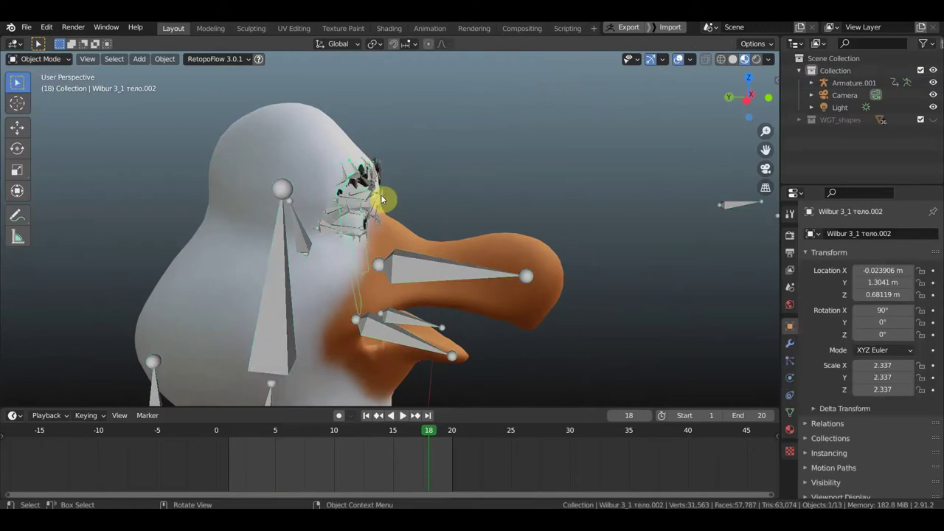
mouse_move(376, 199)
middle_down()
mouse_move(275, 213)
mouse_move(268, 196)
mouse_move(299, 203)
middle_up()
scroll(333, 220, up, 3)
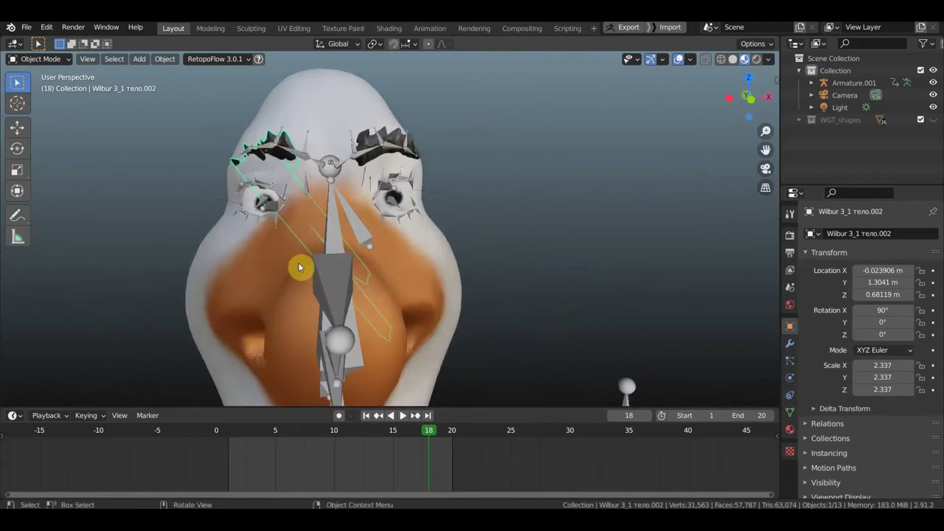
scroll(332, 295, down, 1)
scroll(359, 308, down, 3)
scroll(413, 309, down, 1)
scroll(479, 311, down, 2)
scroll(442, 236, down, 3)
scroll(553, 219, down, 2)
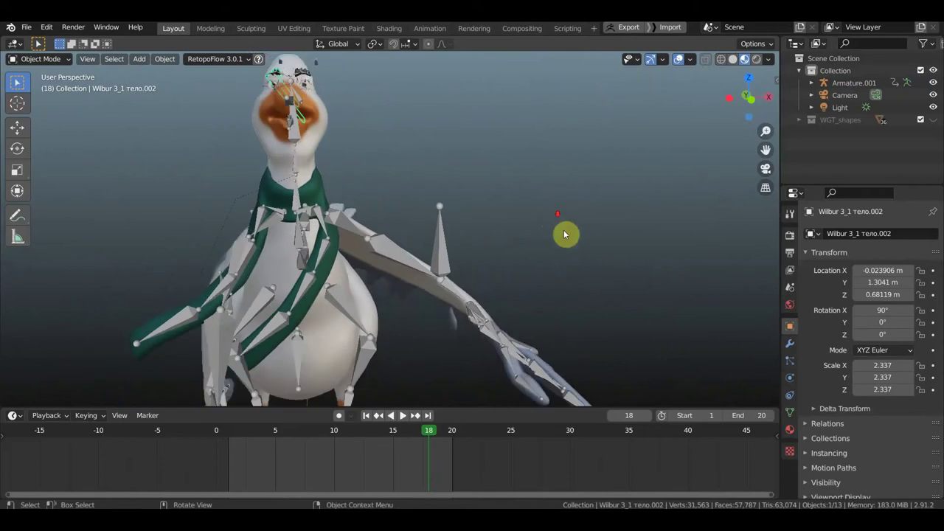
scroll(598, 347, down, 2)
scroll(515, 363, down, 1)
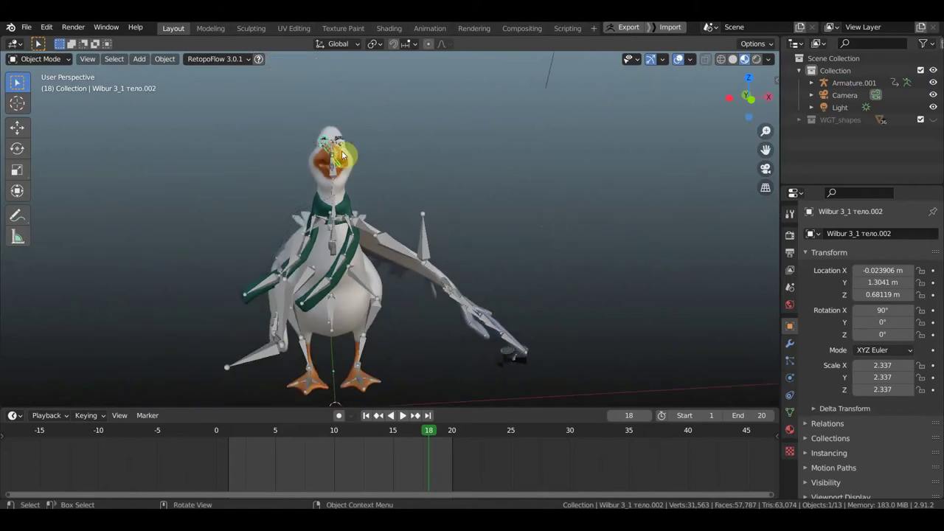
scroll(342, 155, up, 3)
scroll(280, 129, down, 1)
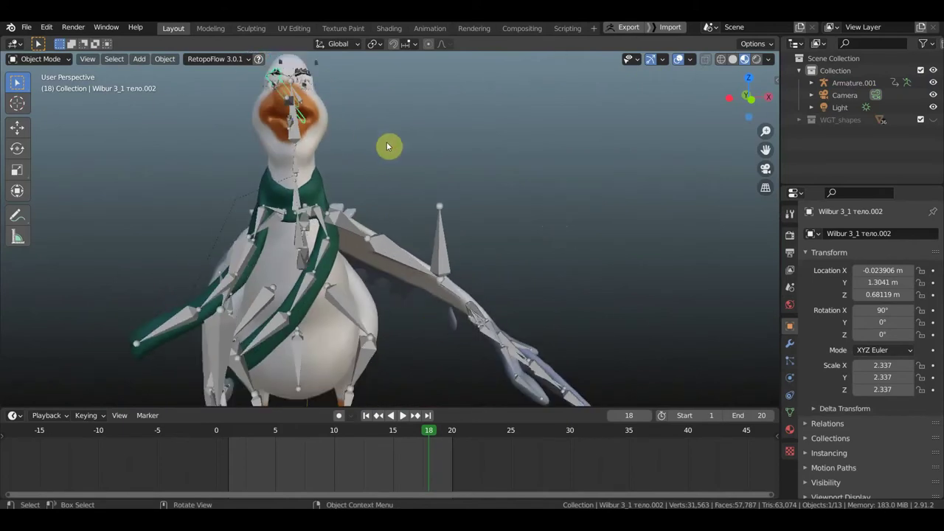
Step: At frame 1, select the armature plus active body mesh Wilbur 3_1 тело.002, then enter Weight Paint
click(229, 438)
mouse_move(416, 253)
middle_down()
mouse_move(437, 310)
mouse_move(406, 270)
mouse_move(568, 275)
mouse_move(484, 223)
middle_up()
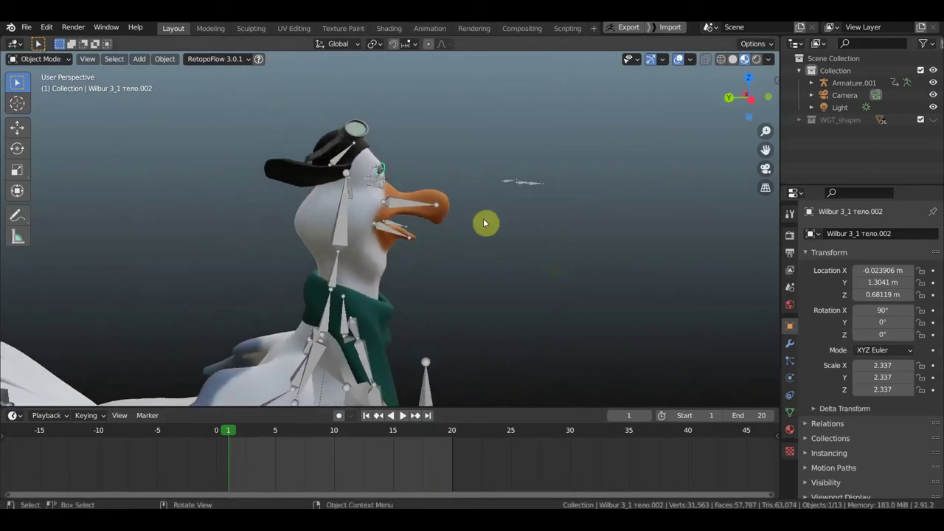
scroll(351, 158, up, 2)
click(307, 120)
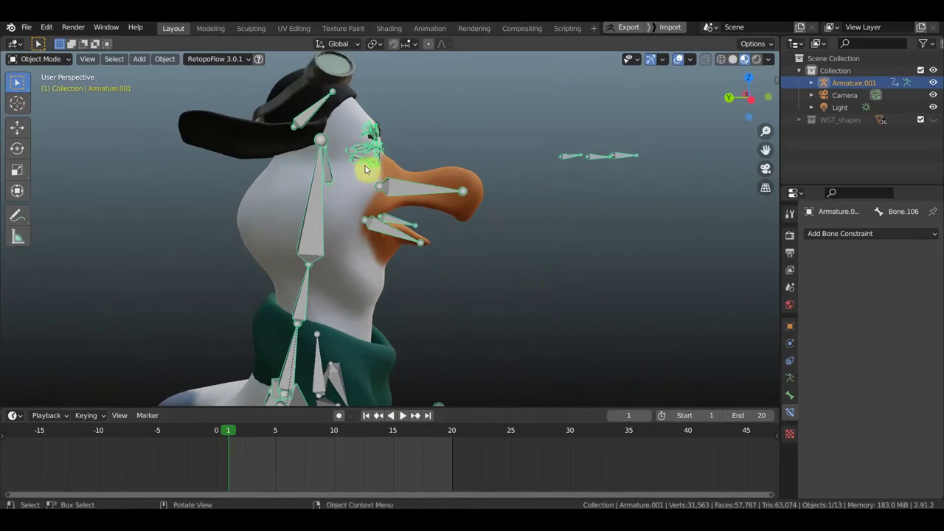
mouse_move(297, 177)
middle_down()
mouse_move(331, 158)
mouse_move(352, 225)
middle_up()
scroll(285, 238, up, 2)
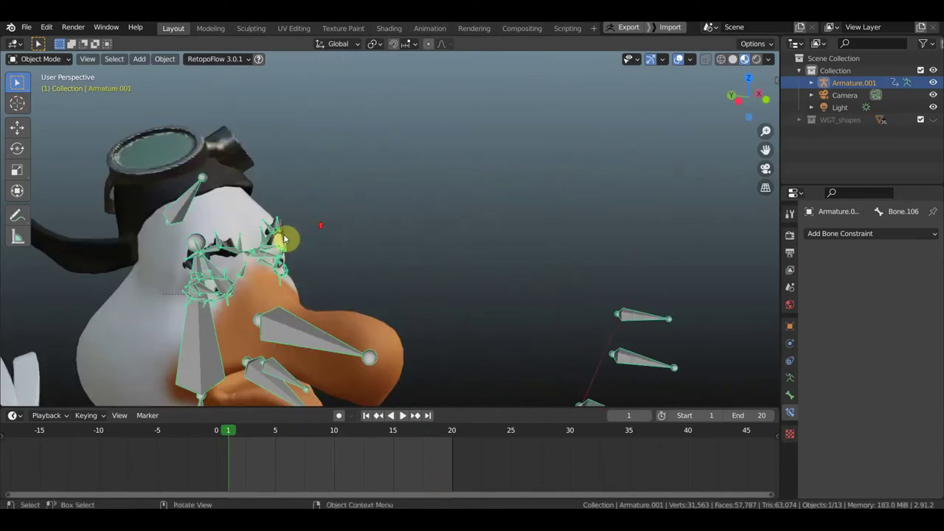
shift+click(232, 248)
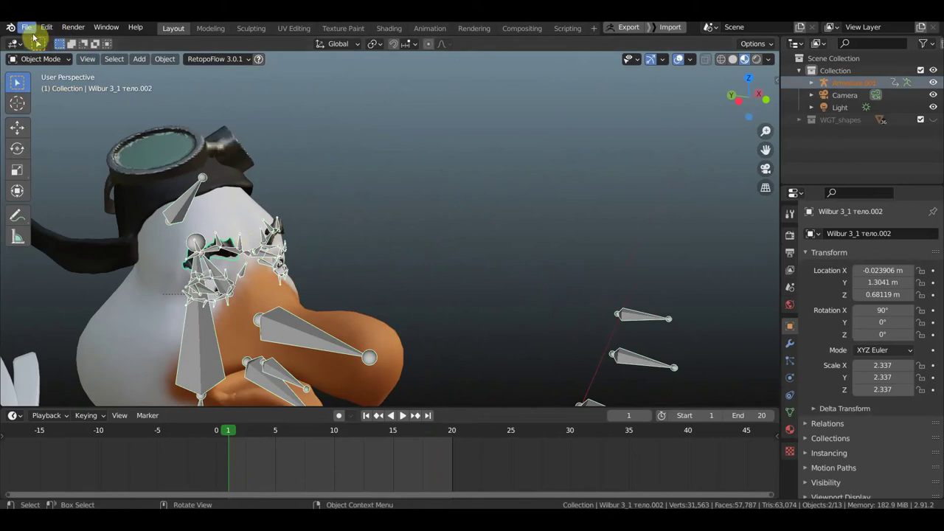
click(41, 59)
click(62, 131)
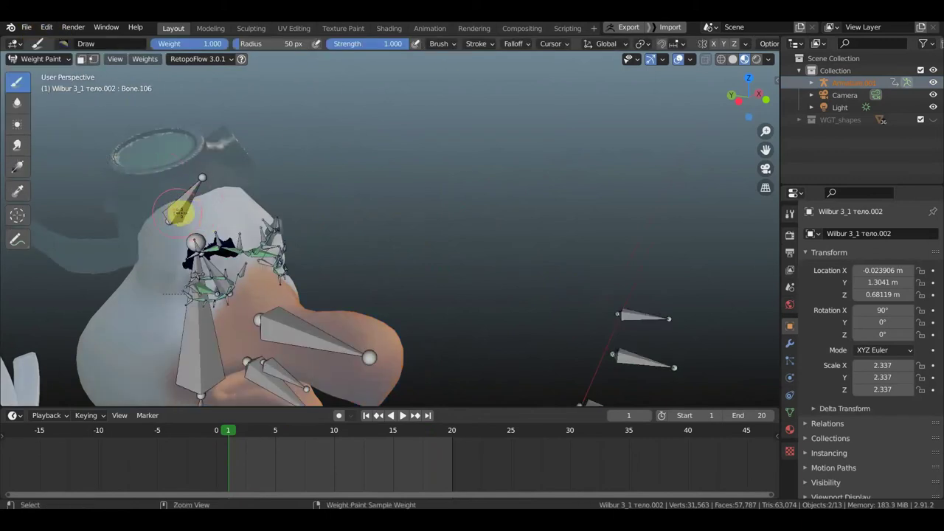
Step: Apply Weights > Levels to Bone.174 with offset -0.520, then return to Object Mode
ctrl+click(197, 212)
middle_drag(307, 188, 411, 138)
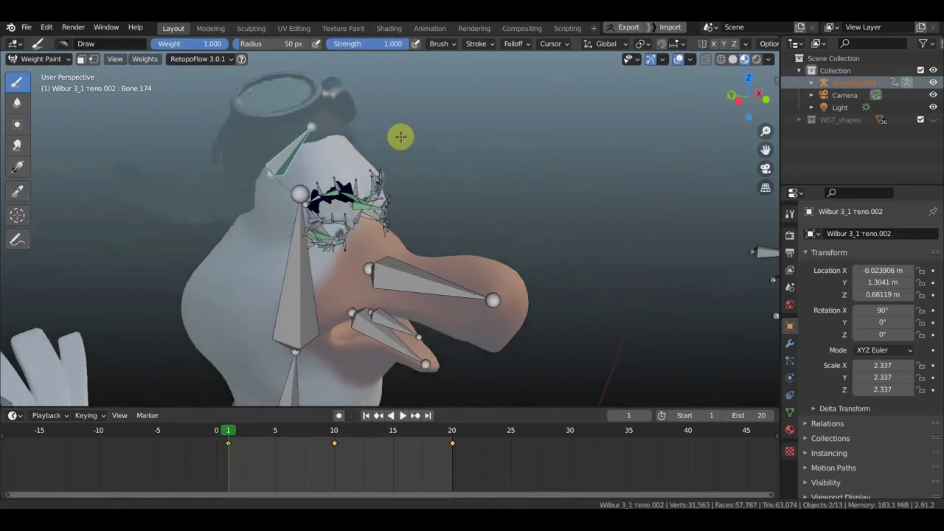
click(147, 59)
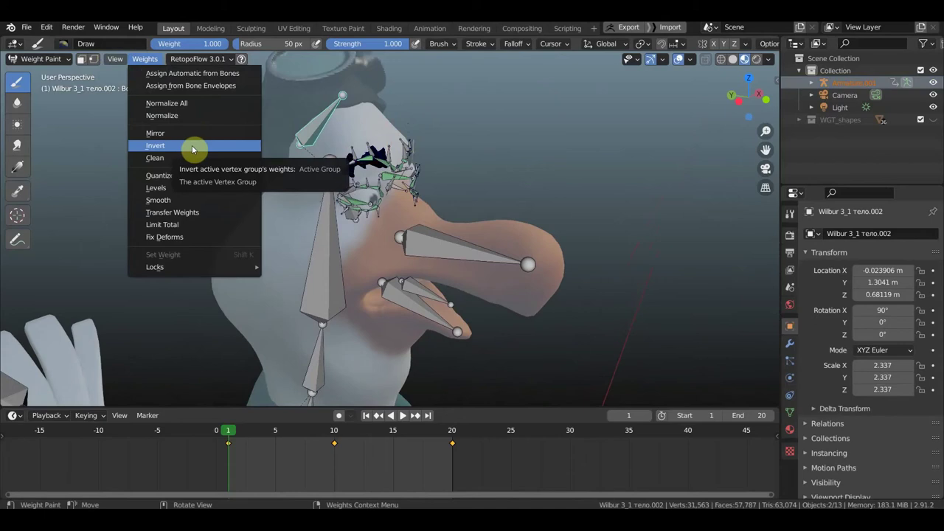
click(196, 196)
drag(184, 379, 168, 379)
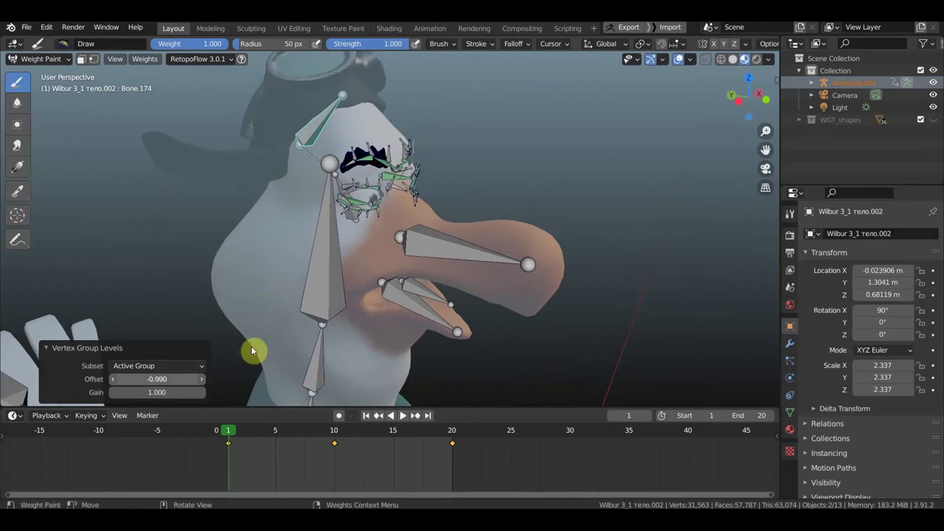
drag(251, 351, 265, 346)
mouse_move(147, 379)
mouse_down()
mouse_move(177, 379)
mouse_move(137, 379)
mouse_up()
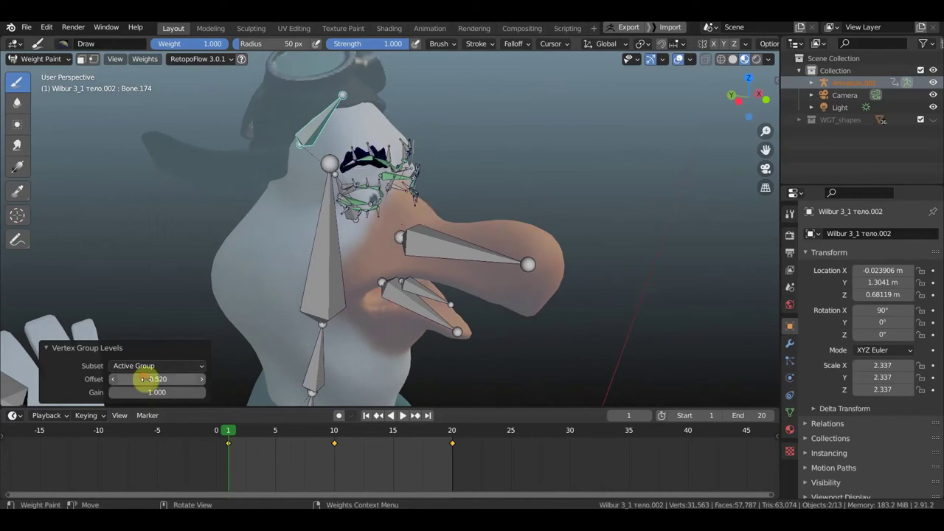
click(40, 60)
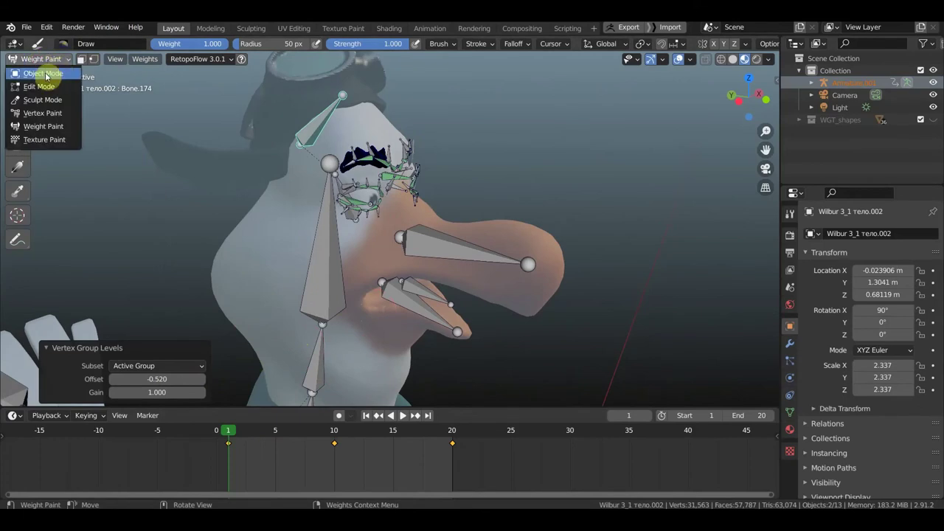
click(49, 76)
Step: Select Armature.001 together with Armature and switch them into Pose Mode
click(322, 123)
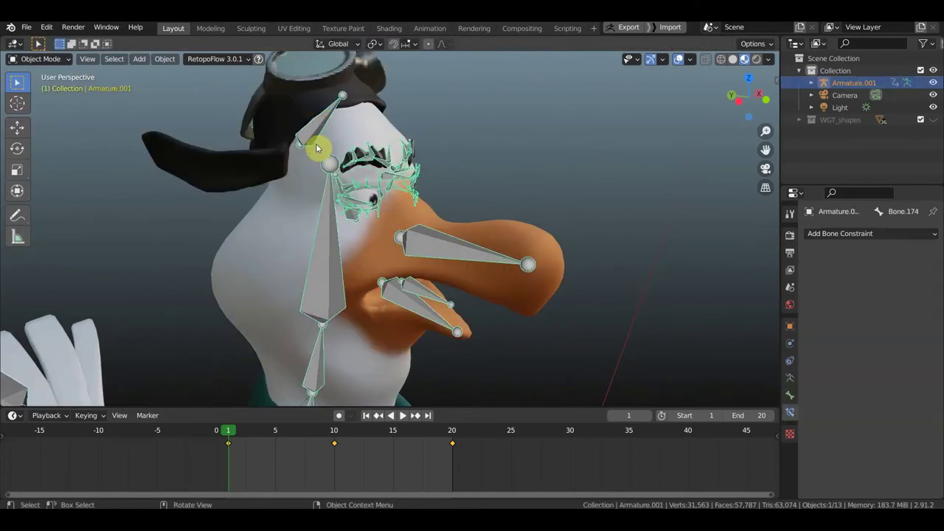
middle_drag(315, 148, 417, 301)
scroll(448, 354, down, 3)
middle_drag(448, 354, 394, 350)
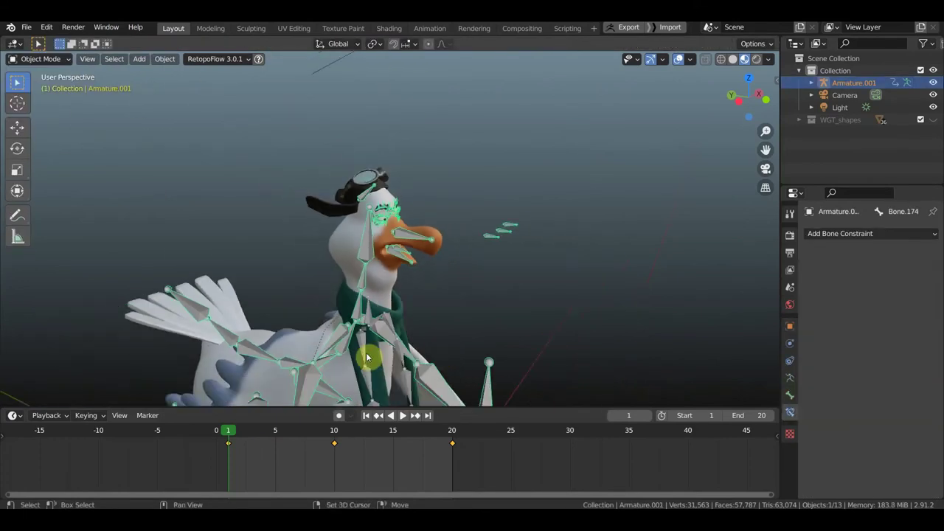
shift+click(354, 319)
click(63, 59)
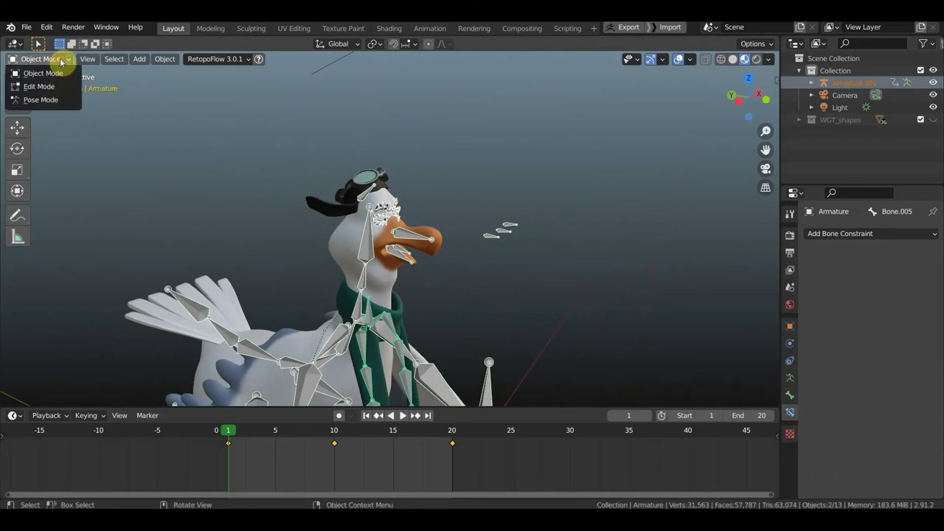
click(42, 99)
Step: Hide the overlays, use wireframe shading, and play the goose animation from several angles
middle_drag(476, 323, 626, 174)
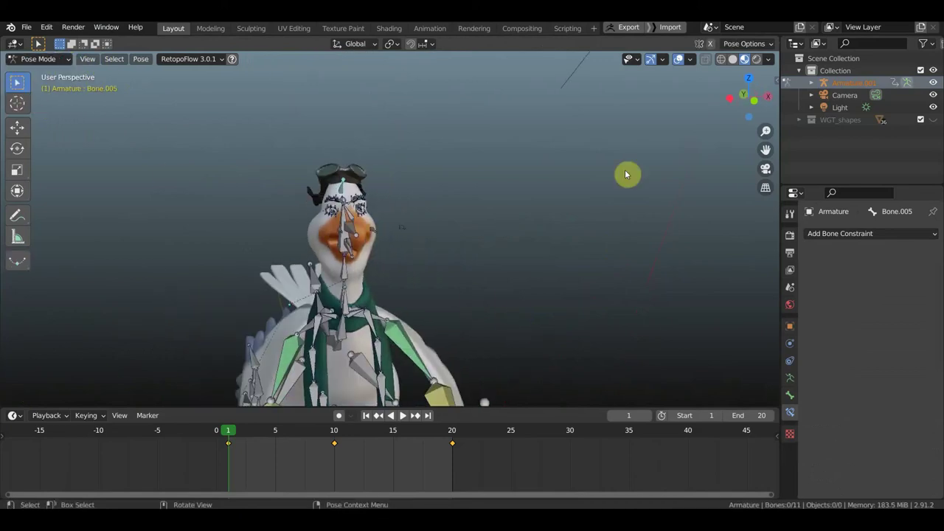
click(679, 62)
scroll(594, 207, up, 3)
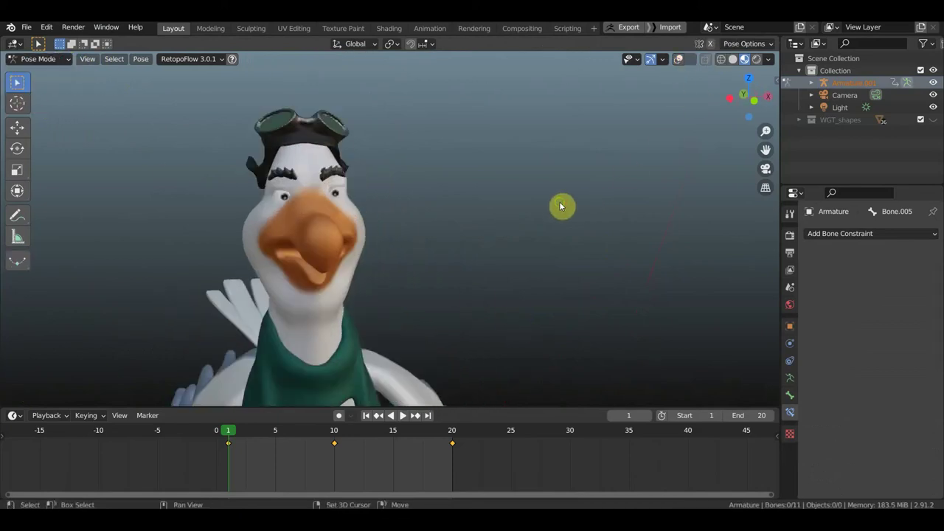
middle_drag(562, 205, 693, 116)
click(720, 59)
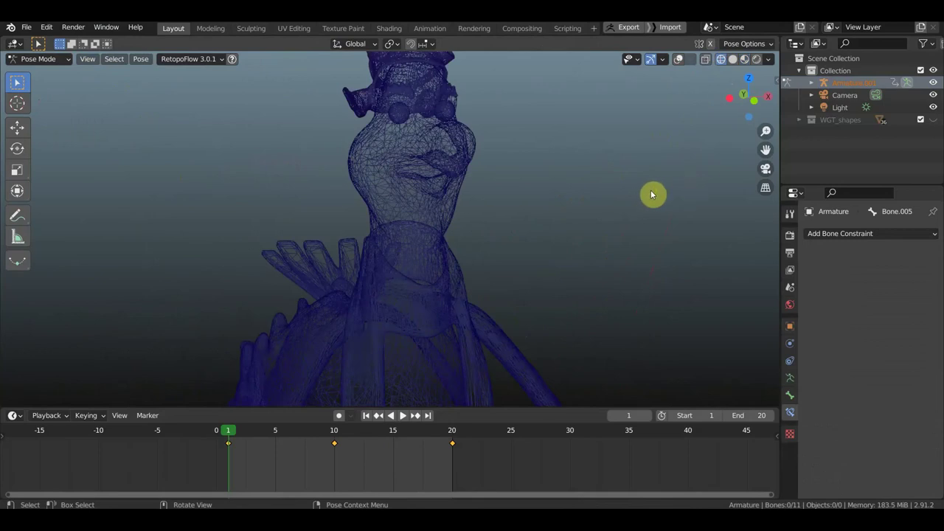
key(space)
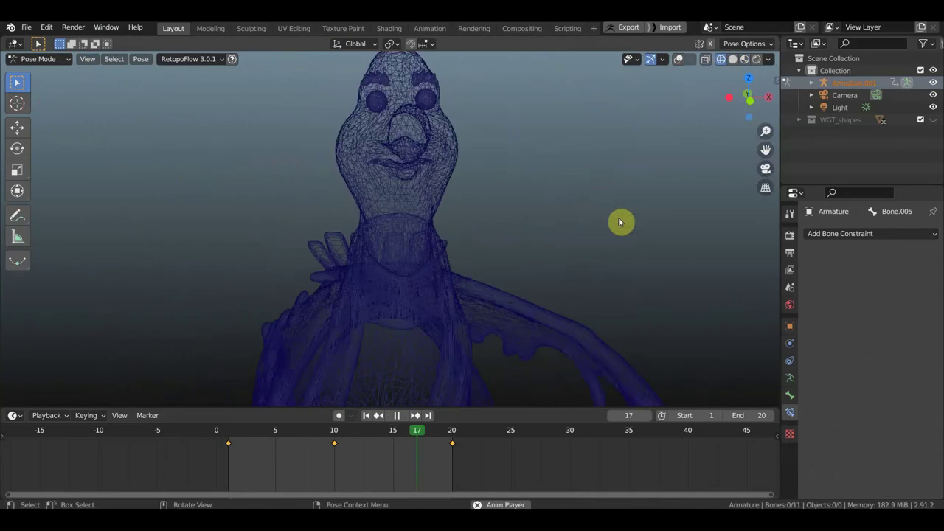
key(space)
mouse_move(613, 206)
middle_down()
mouse_move(676, 207)
mouse_move(502, 211)
mouse_move(520, 207)
middle_up()
key(space)
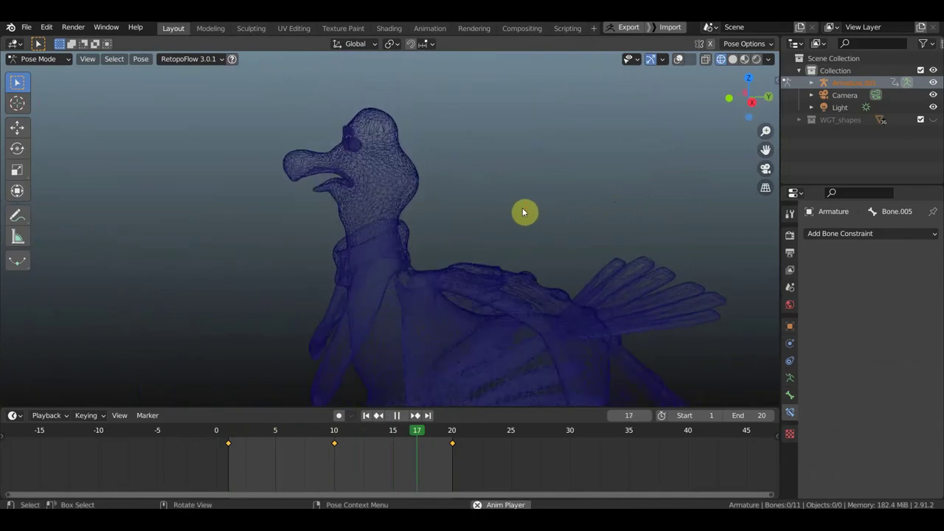
middle_drag(525, 212, 642, 197)
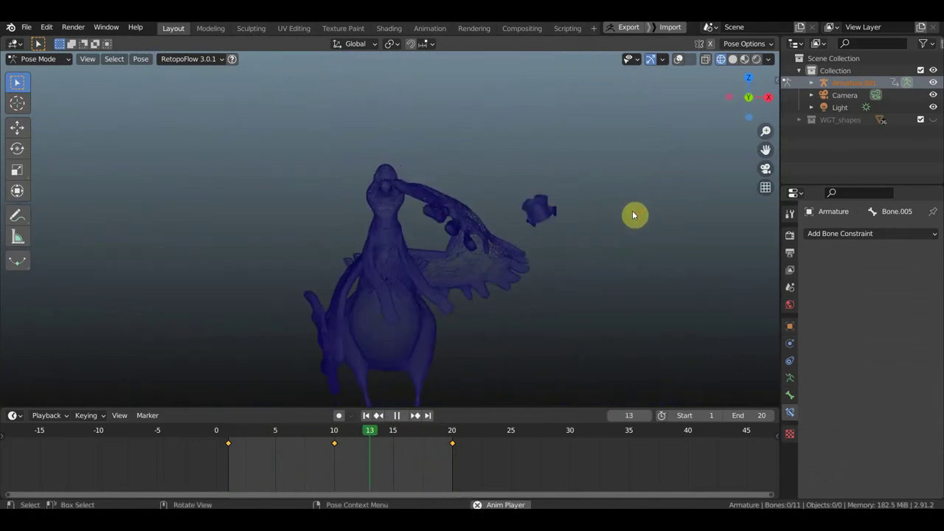